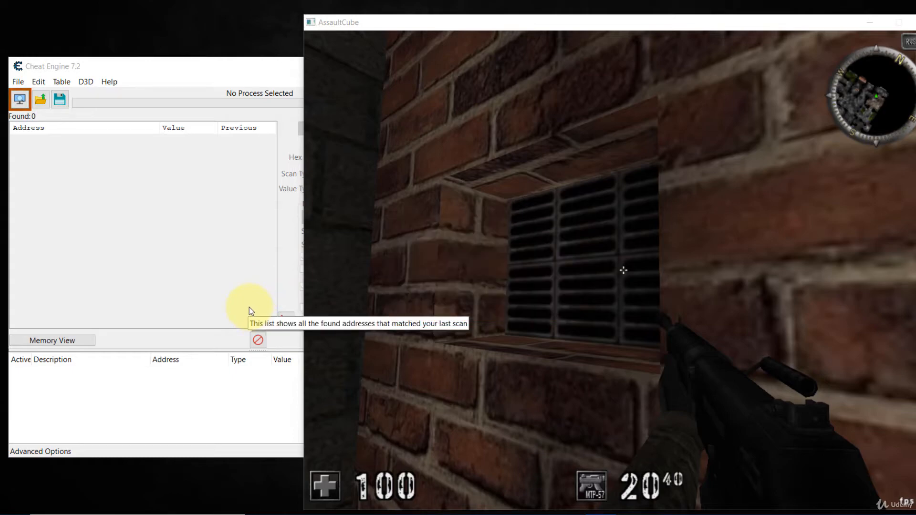
Switch to Cheat Engine and attach it to the running AssaultCube process.
left_click(624, 270)
key("alt+Tab")
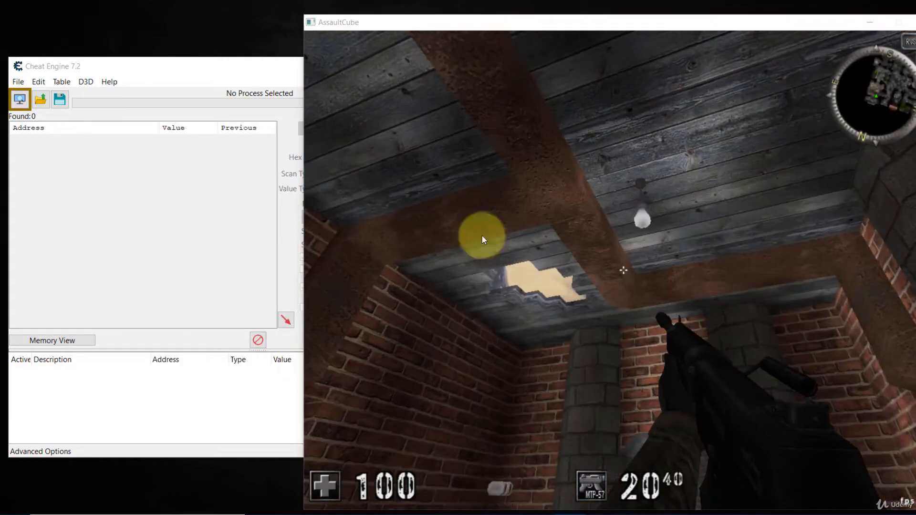
left_click(19, 99)
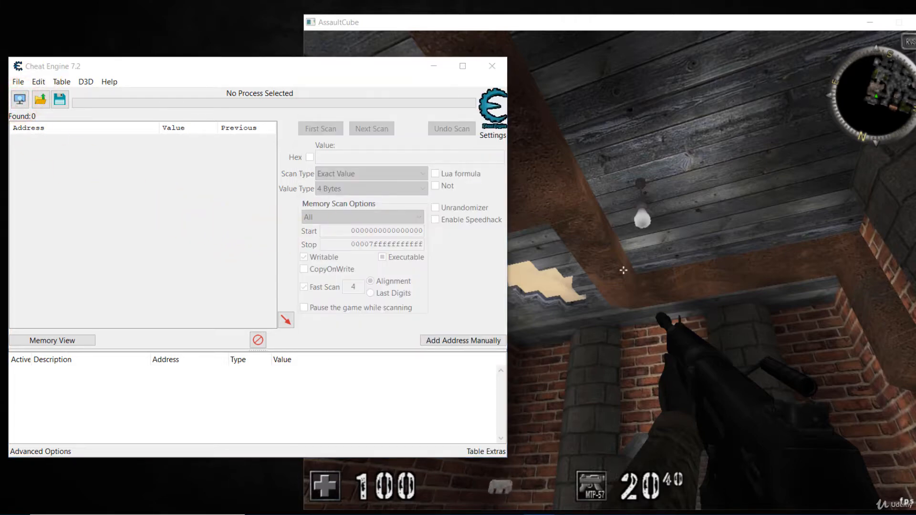
left_click_drag(911, 69, 332, 107)
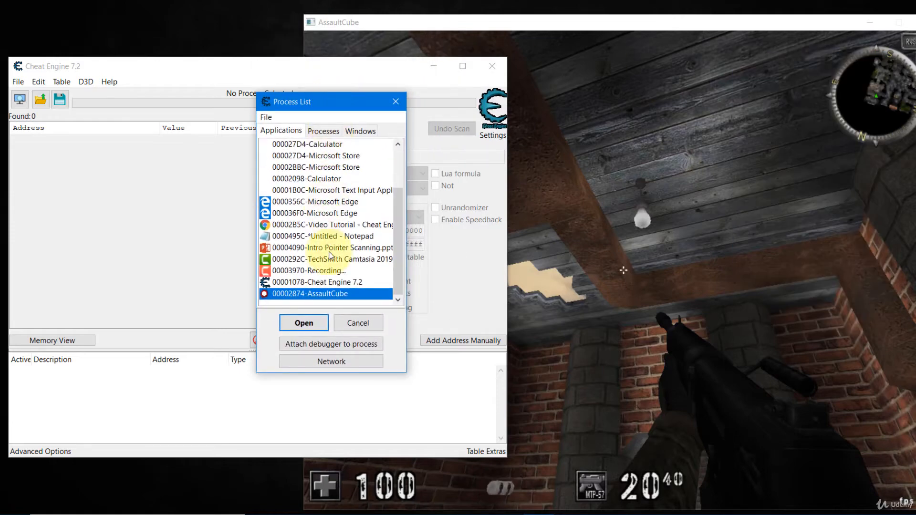
left_click(311, 323)
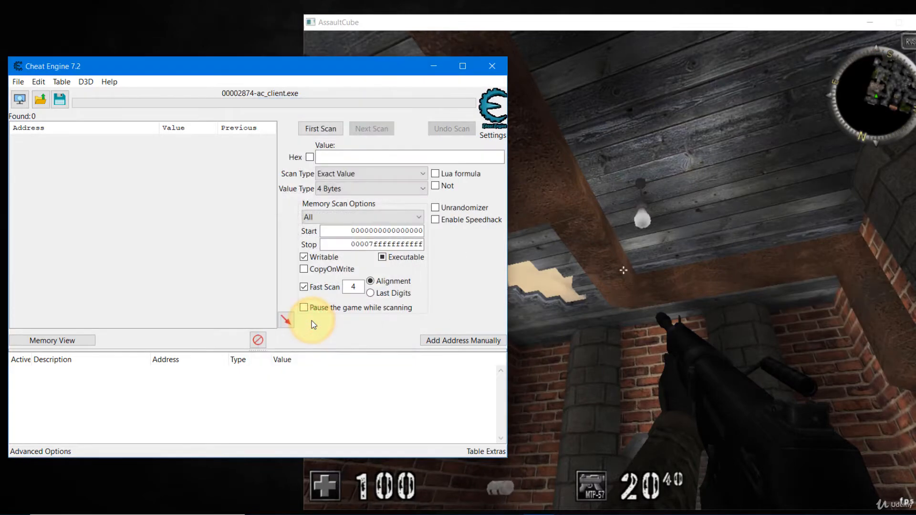
In AssaultCube, set up a singleplayer Bot Deathmatch game with the bot skill Bad.
left_click(634, 22)
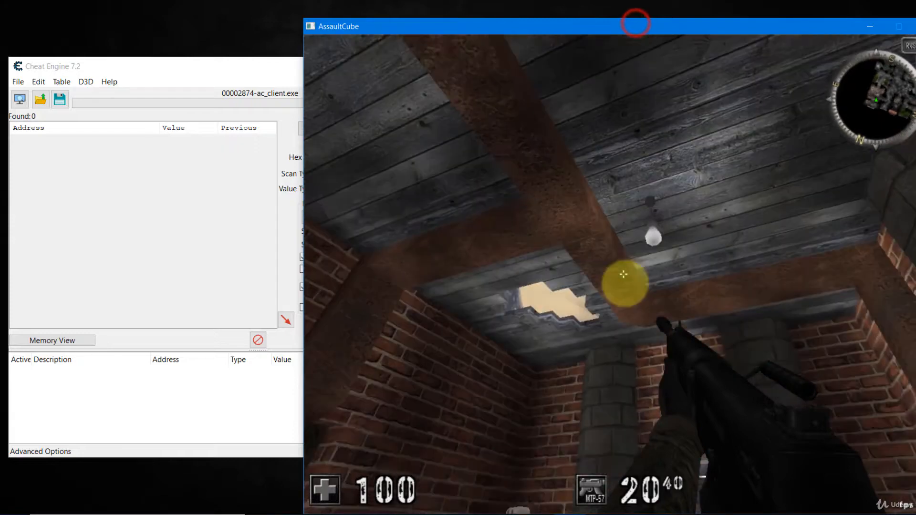
key("Escape")
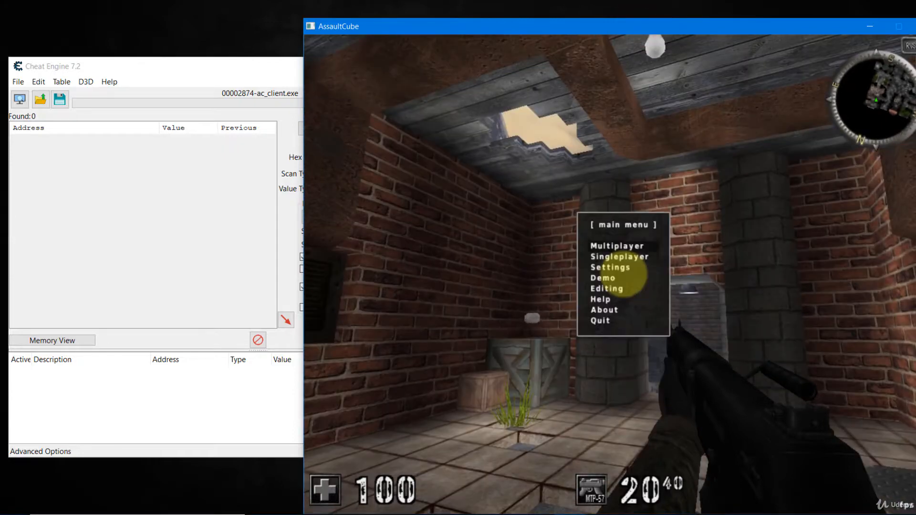
left_click(625, 275)
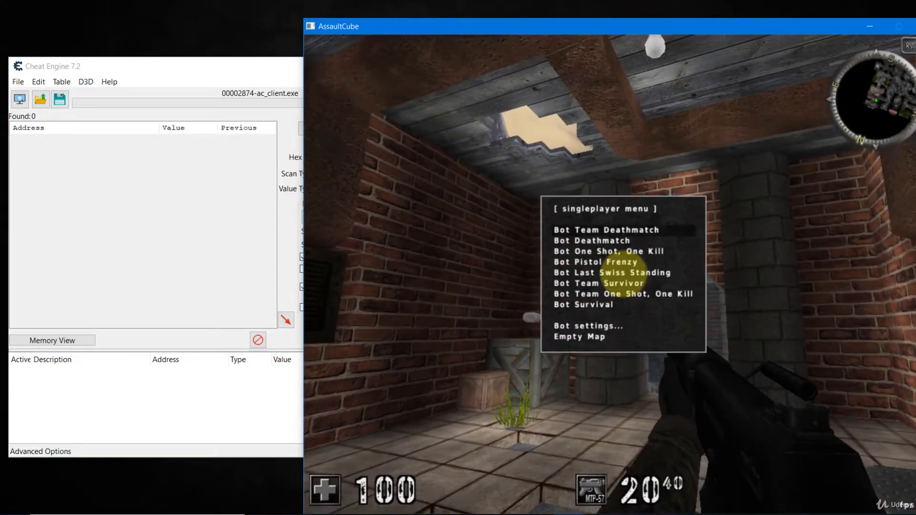
key("Down")
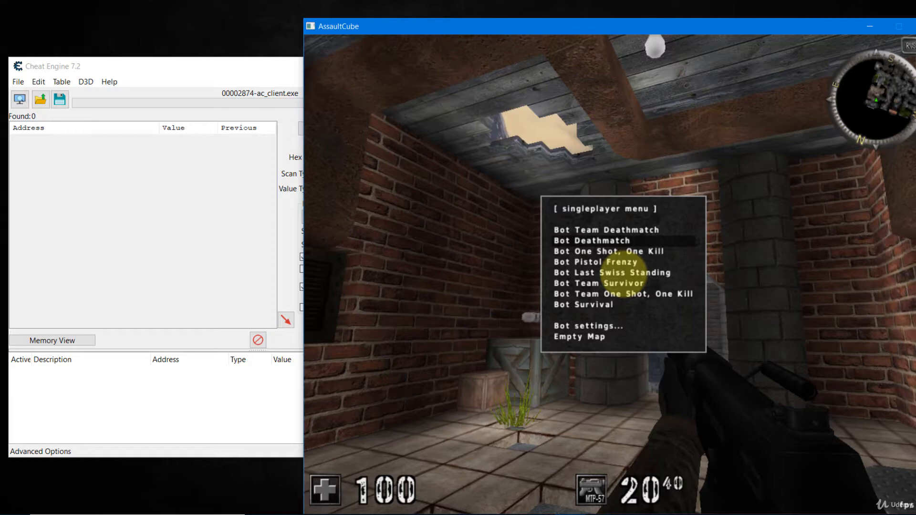
key("Return")
key("Down")
key("Down")
key("Down")
key("Down")
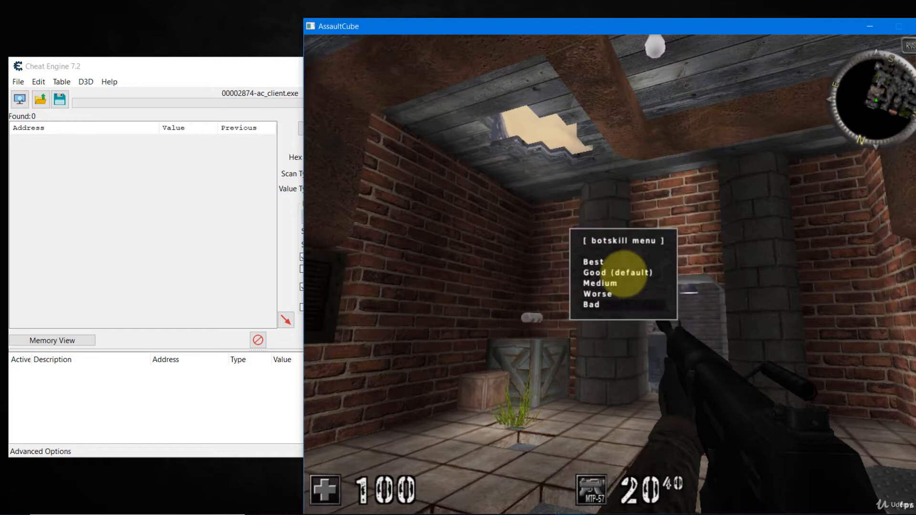
key("Return")
key("Return")
Choose the ac_desert3 map and start the bot match.
key("Down")
key("Down")
key("Down")
key("Down")
key("Down")
key("Down")
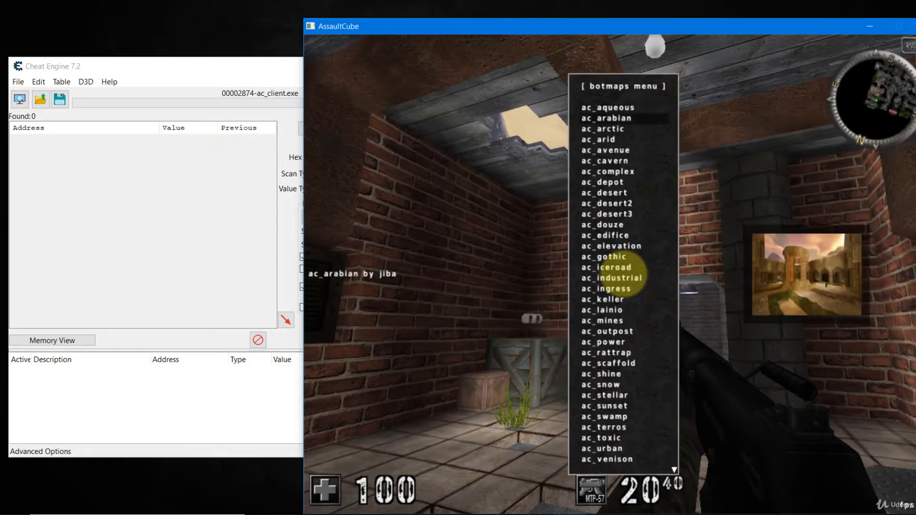
key("Down")
key("Down")
key("Down")
key("Down")
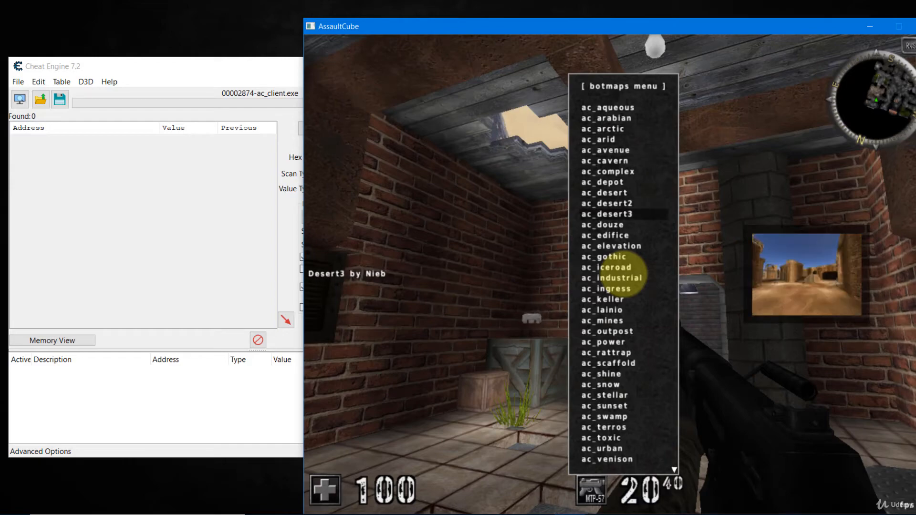
key("Return")
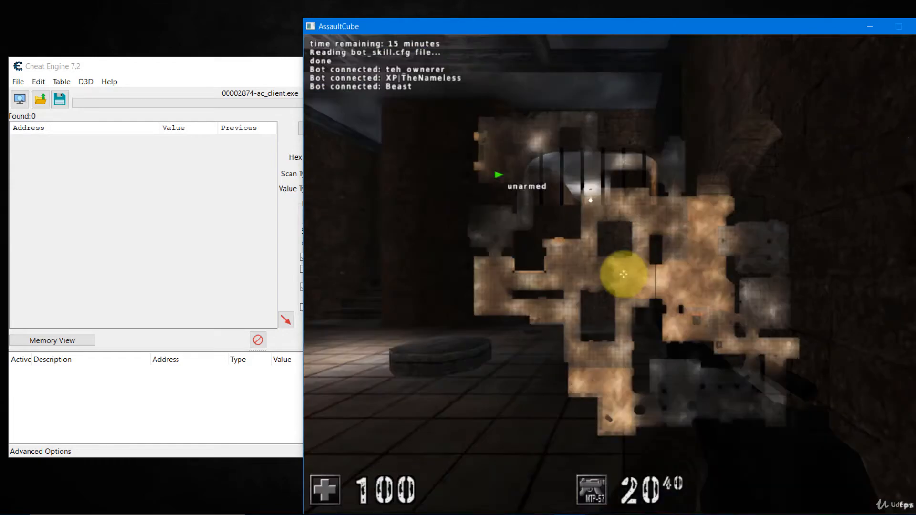
Switch to Cheat Engine and run a first exact-value, 4-byte scan for the health value 100.
key("alt+Tab")
left_click(327, 158)
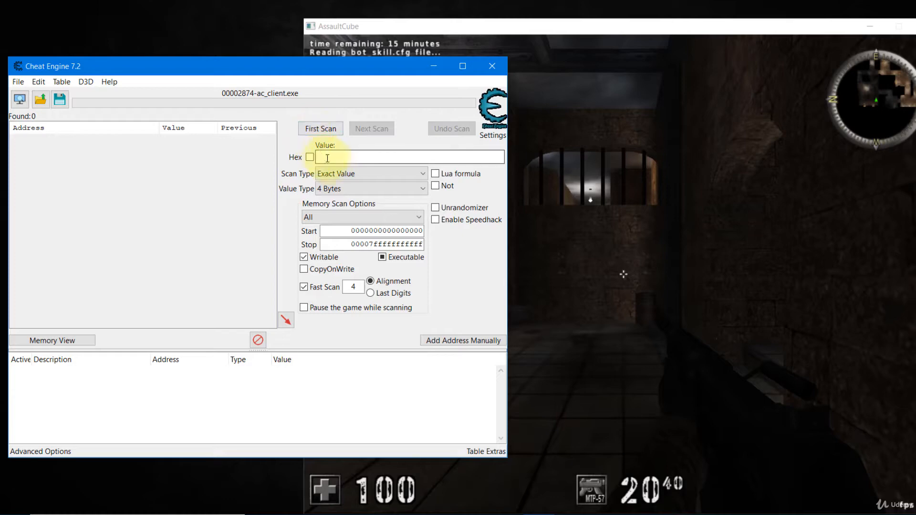
type("100")
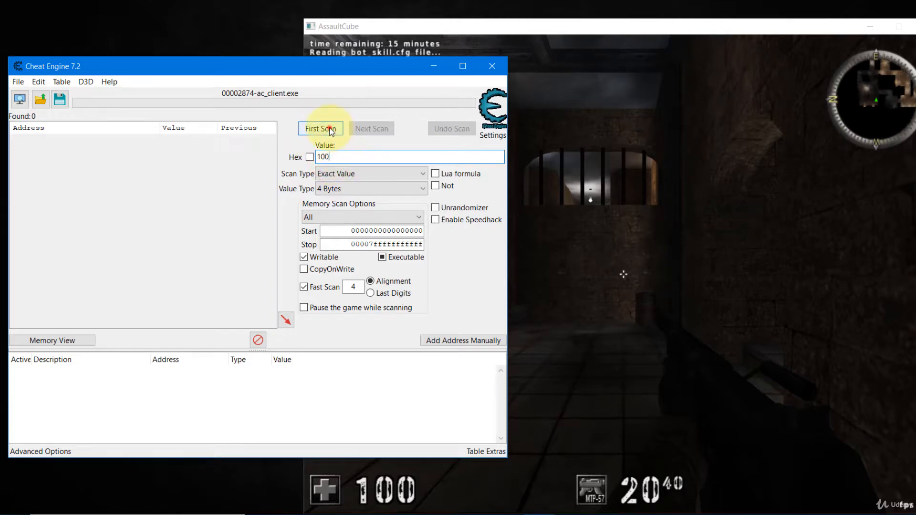
left_click(331, 131)
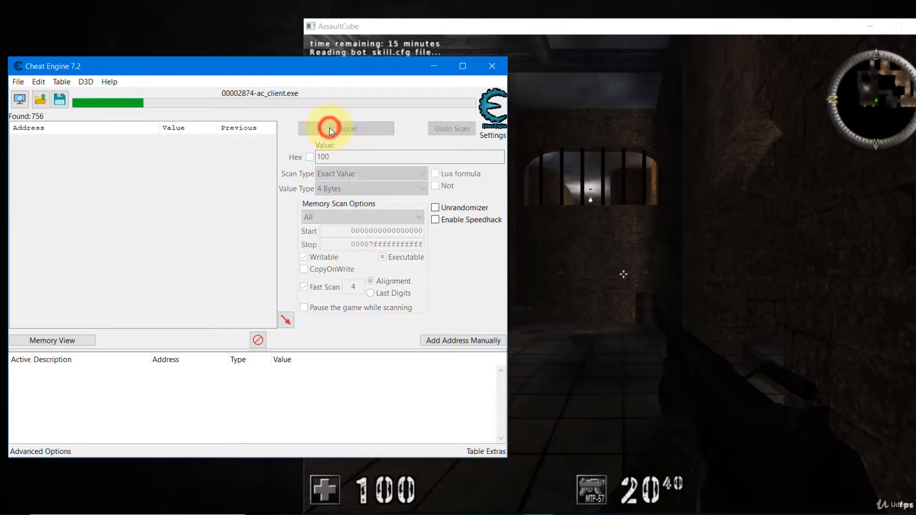
Return to AssaultCube, walk towards the bots until one damages the player's health, and shoot the attacker.
left_click(548, 119)
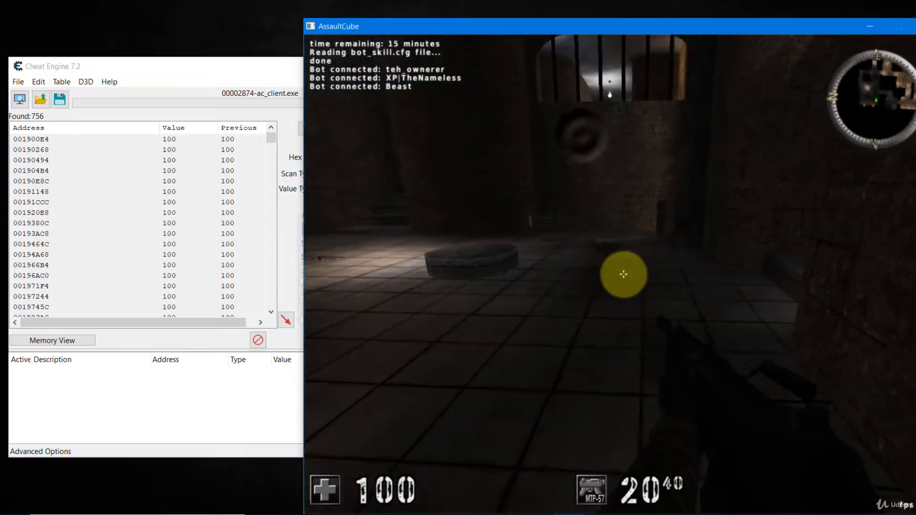
key("w")
key("w")
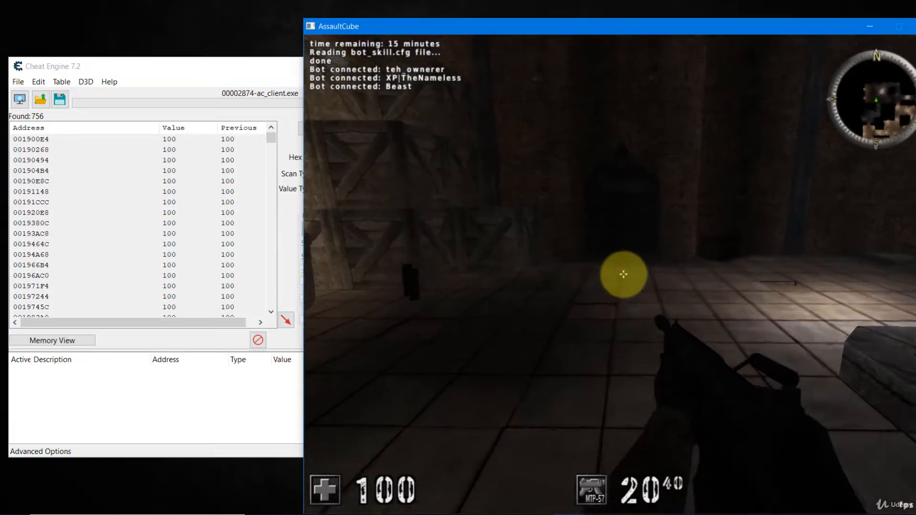
key("w")
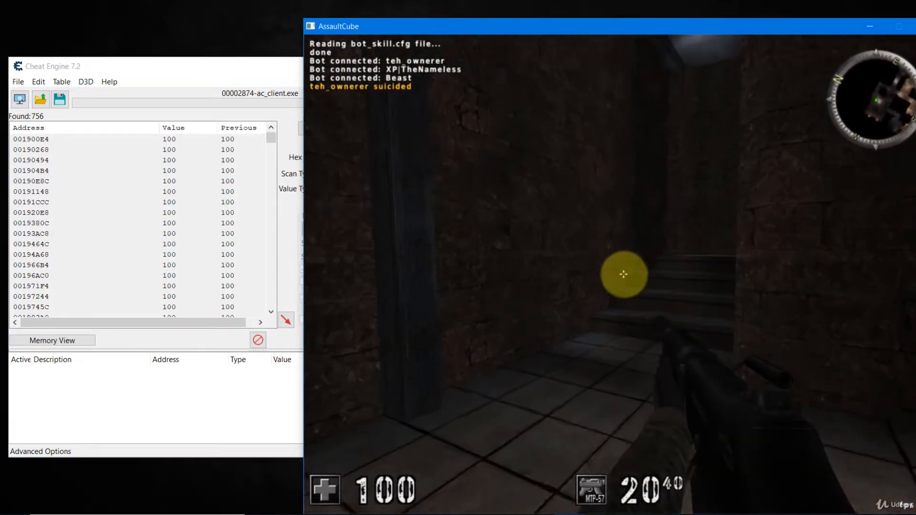
key("w")
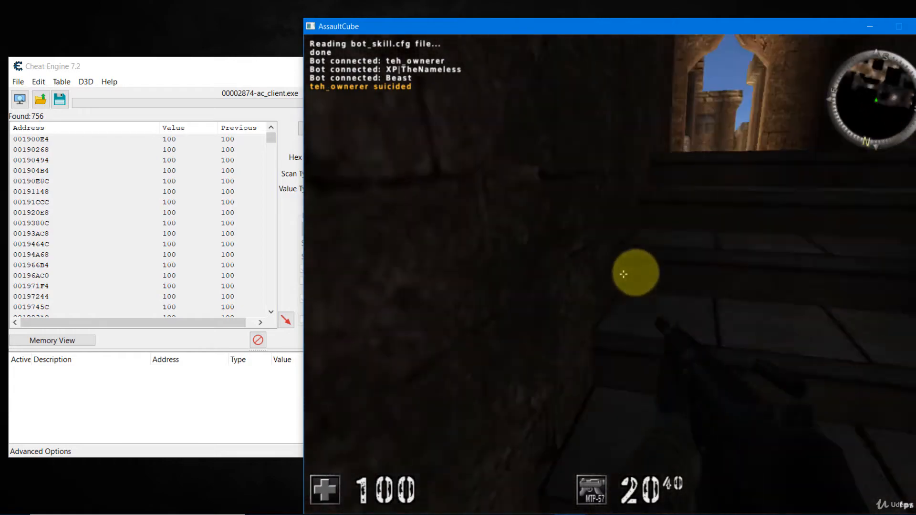
key("w")
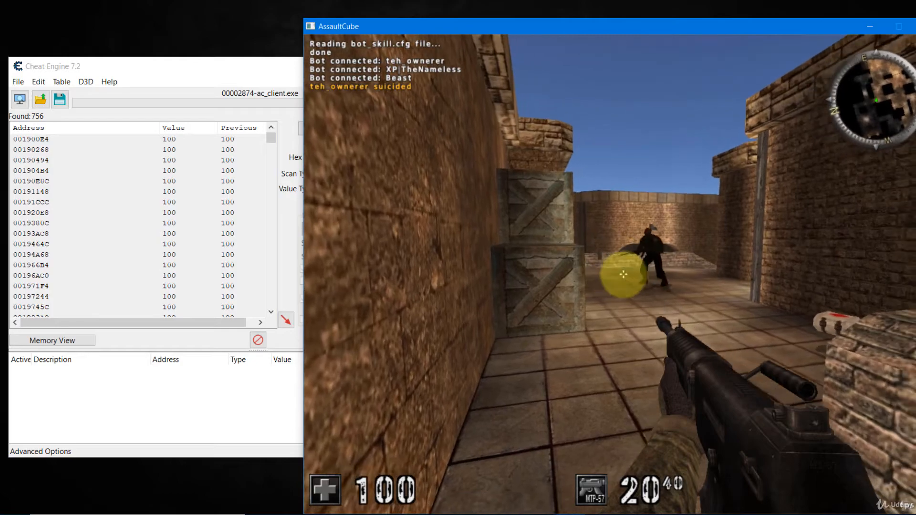
key("w")
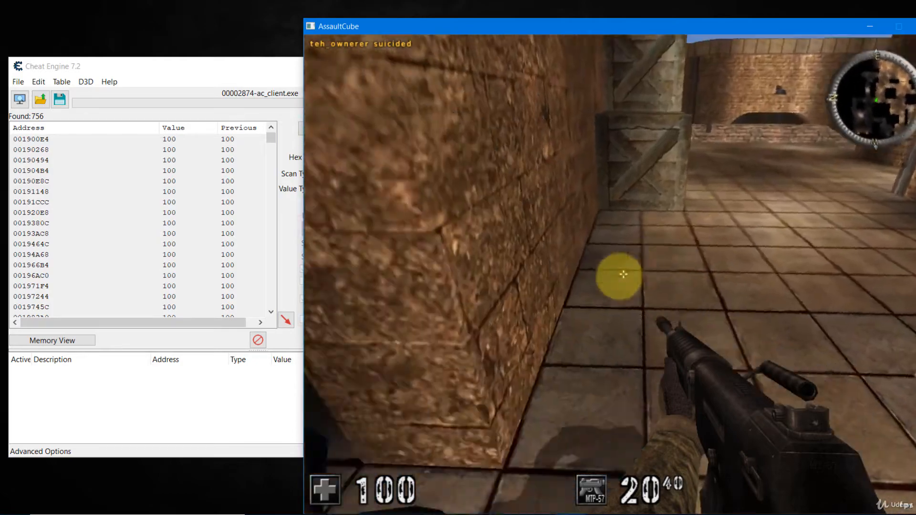
key("s")
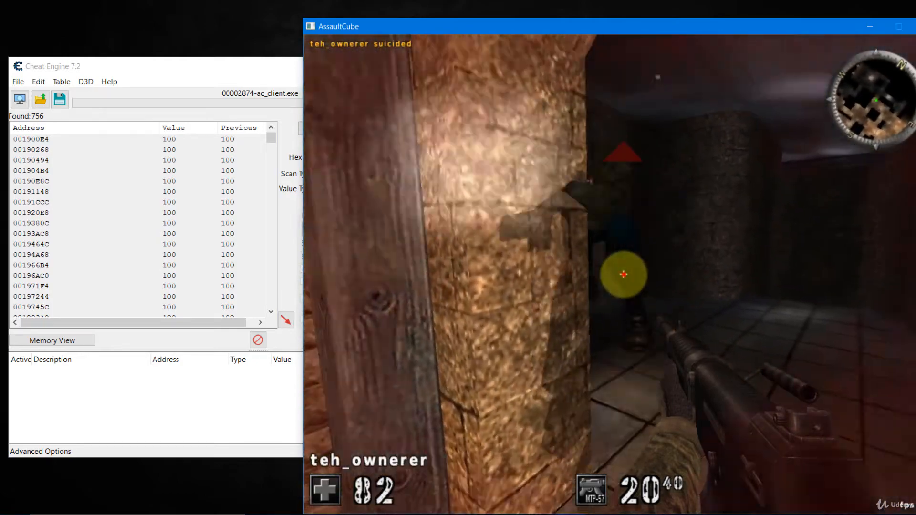
left_click(622, 275)
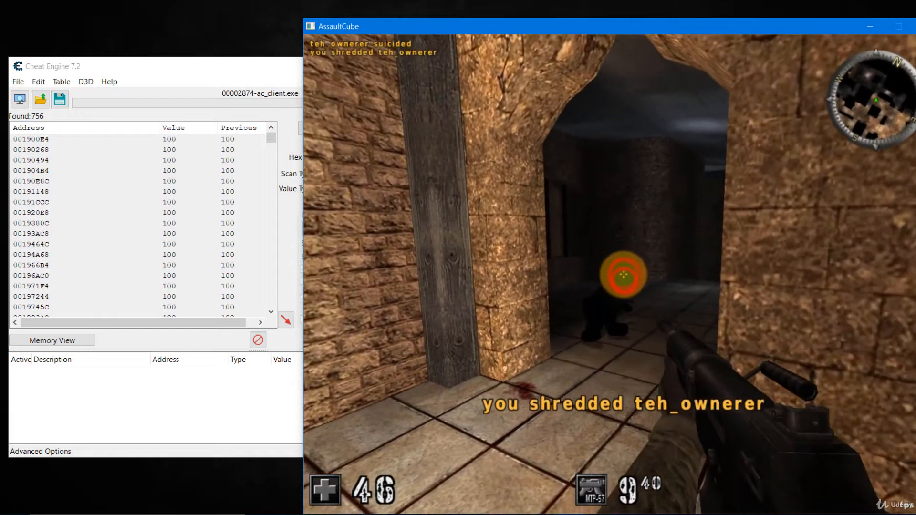
Narrow the Cheat Engine scan to the health value 46 and add the matching address to the address list.
key("alt+Tab")
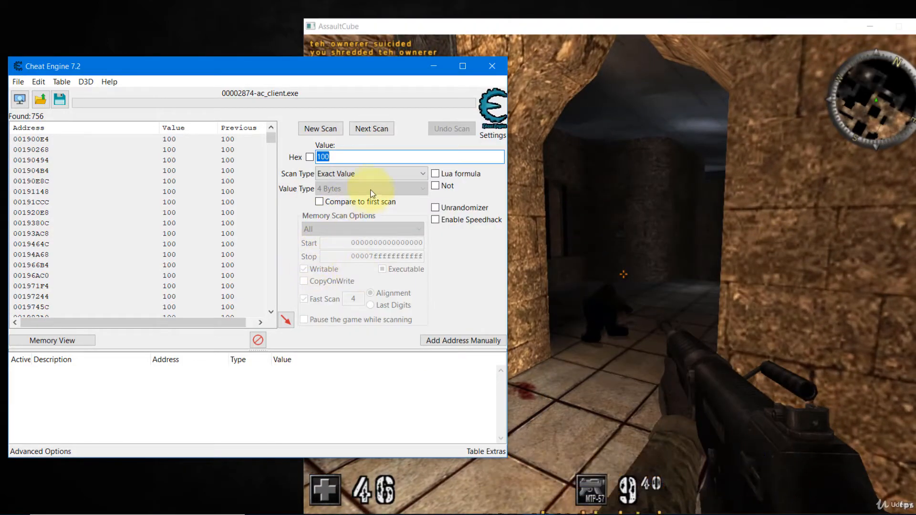
left_click(376, 130)
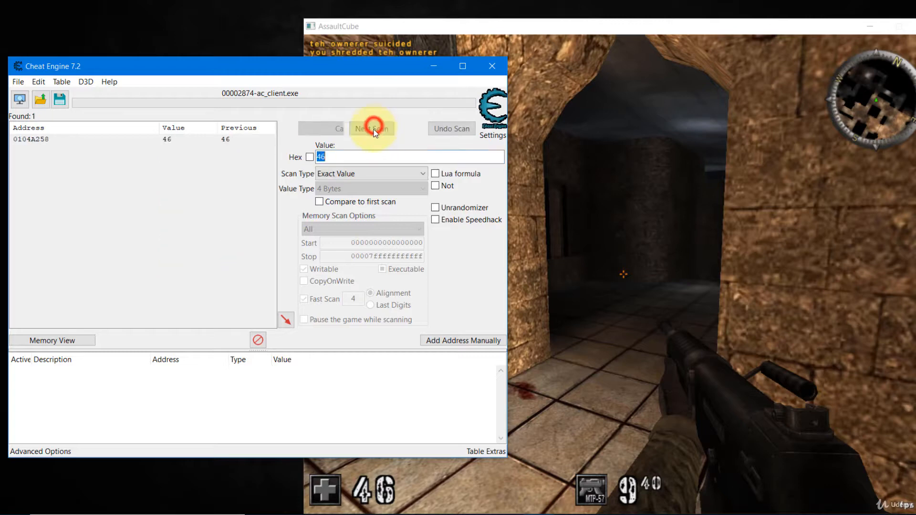
left_click(217, 139)
double_click(217, 140)
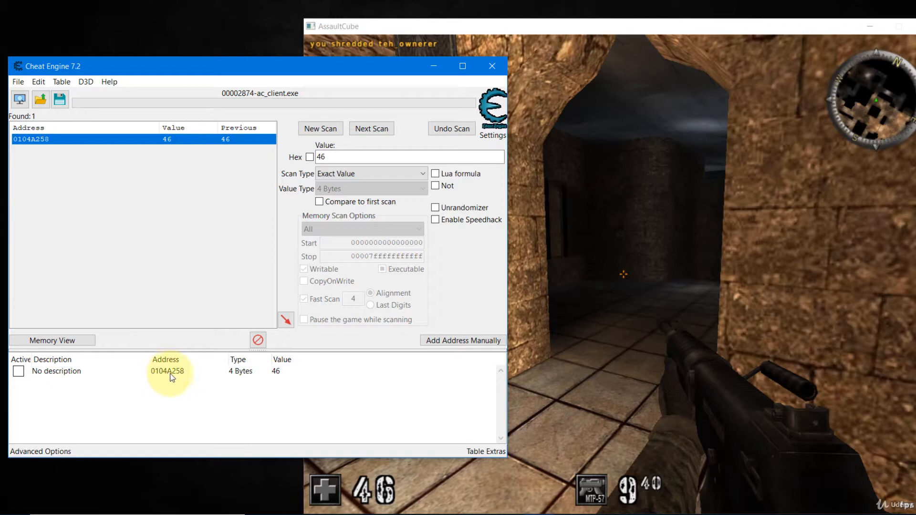
left_click_drag(305, 71, 342, 46)
right_click(207, 344)
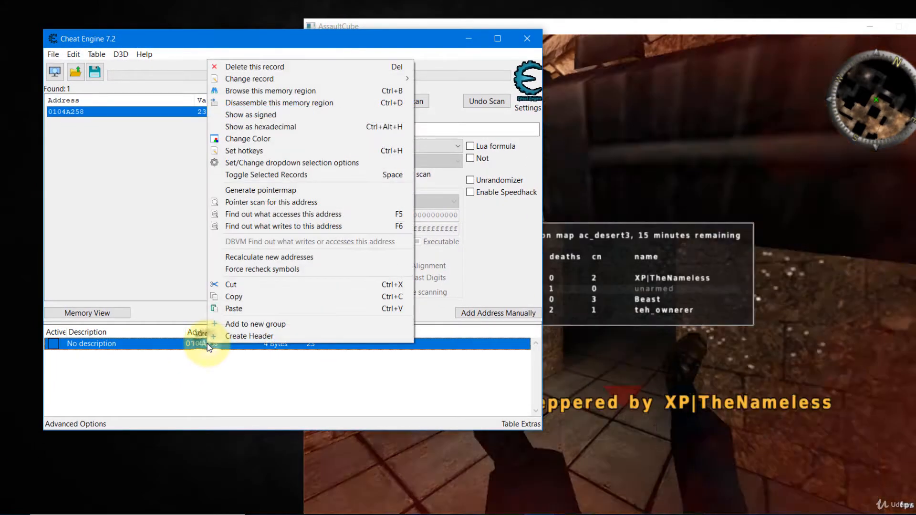
left_click(277, 193)
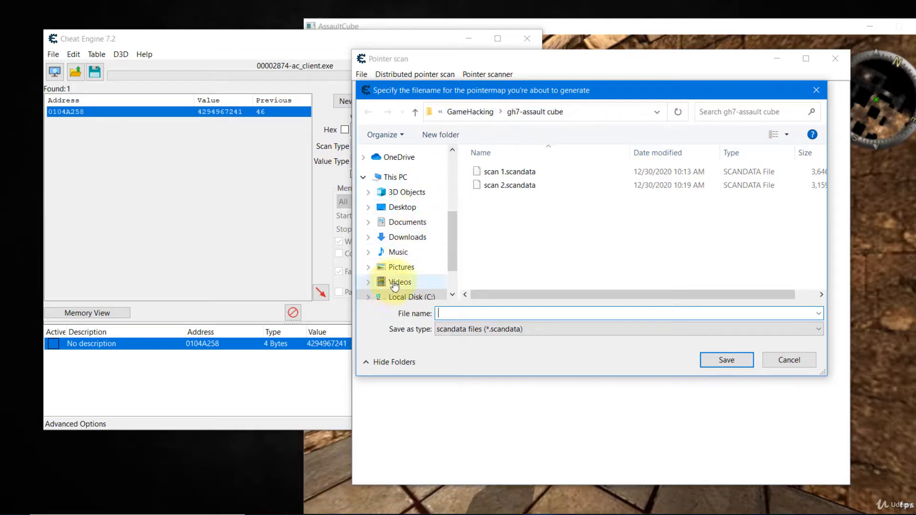
left_click(405, 296)
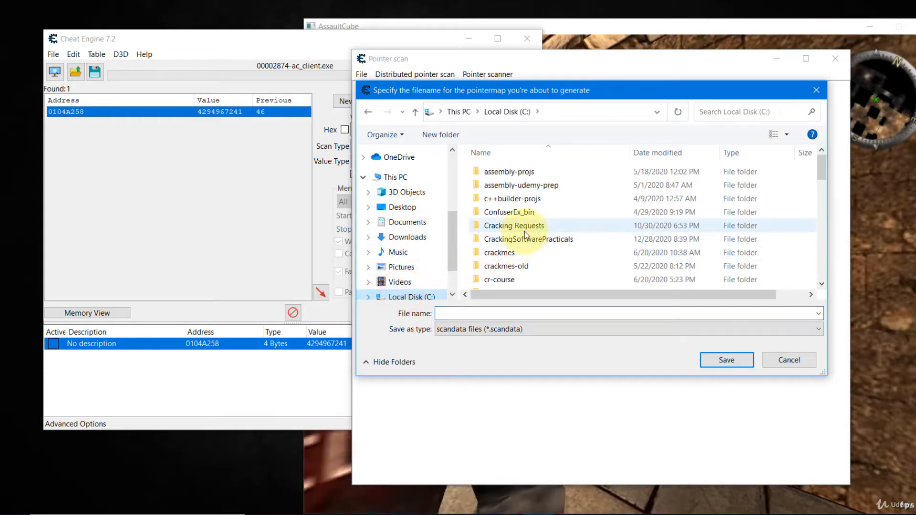
left_click(414, 209)
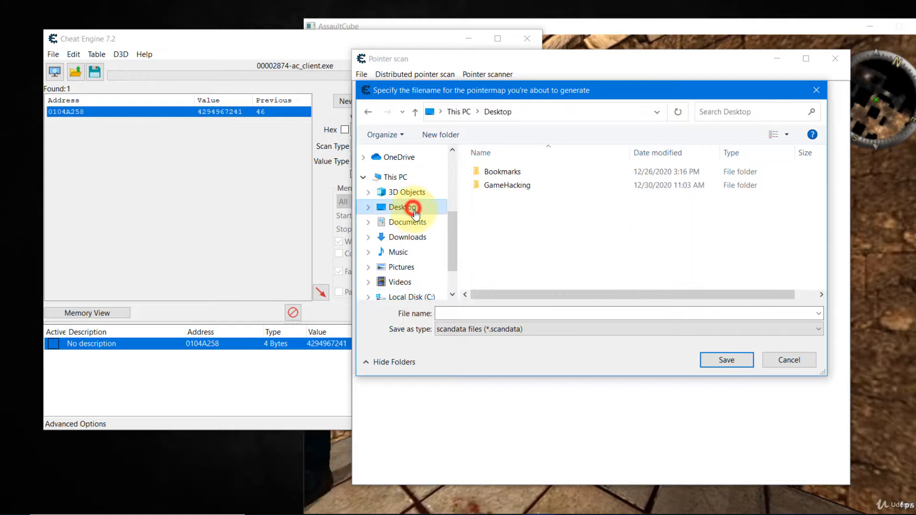
double_click(515, 184)
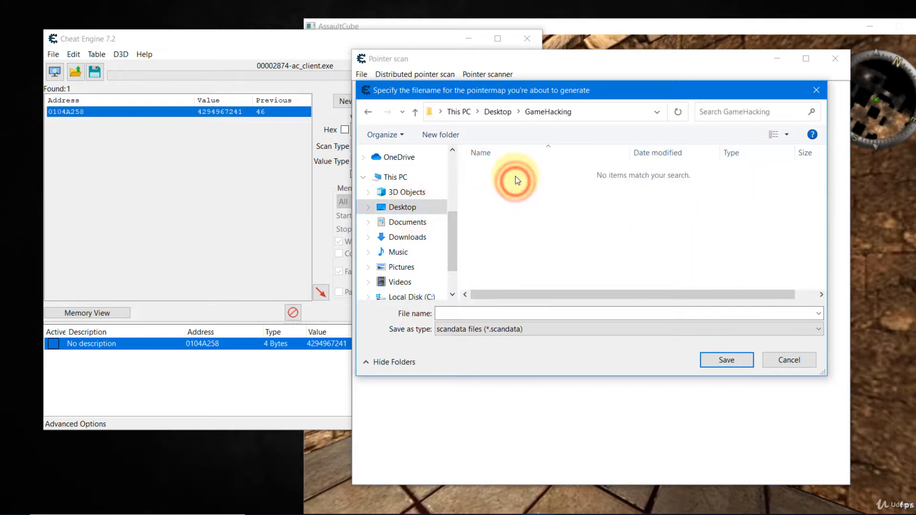
left_click(489, 314)
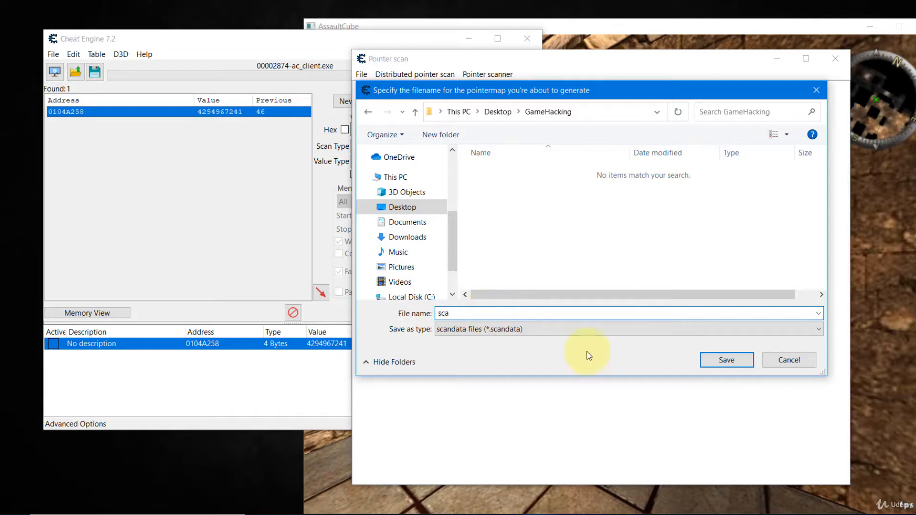
left_click(779, 363)
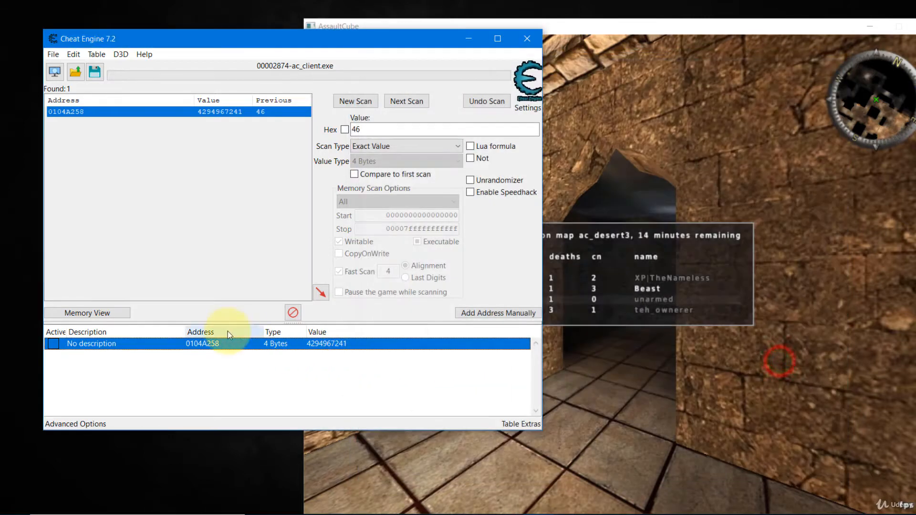
Set the health address's description to ForHealthMap1 in the address list.
double_click(112, 344)
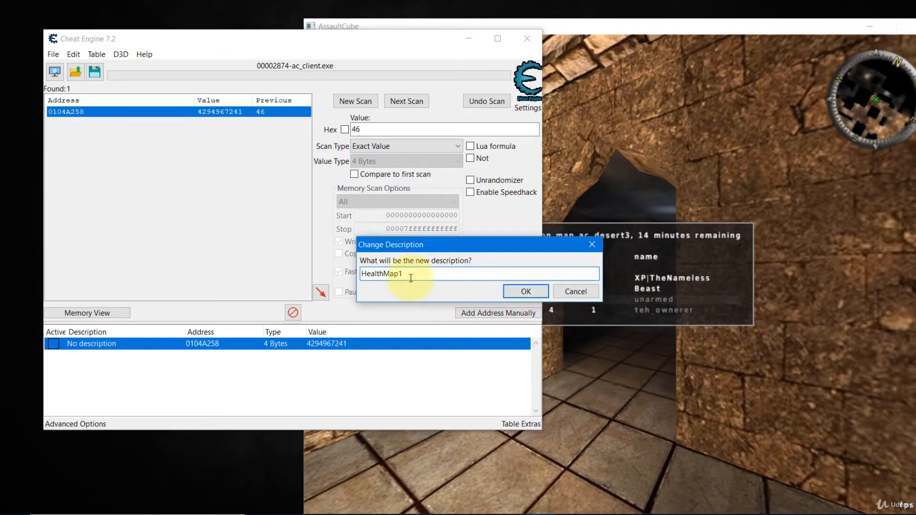
left_click(362, 275)
type("For")
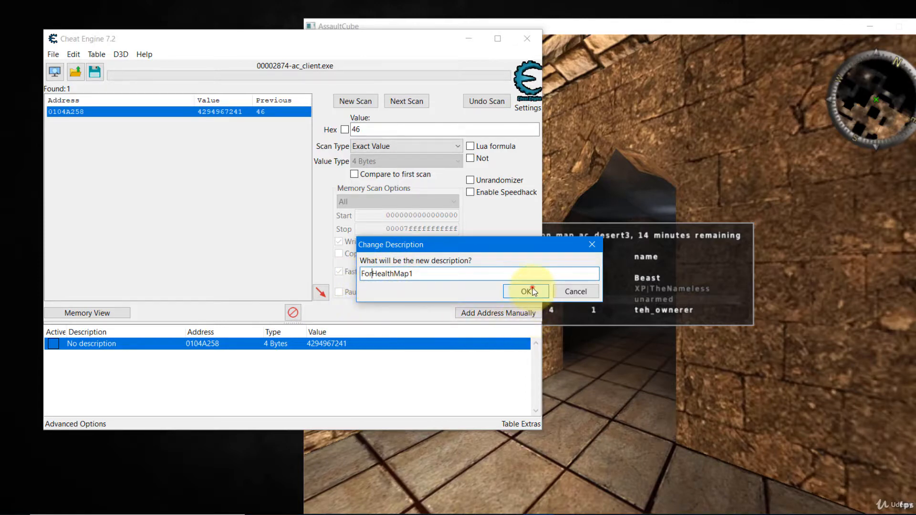
left_click(526, 291)
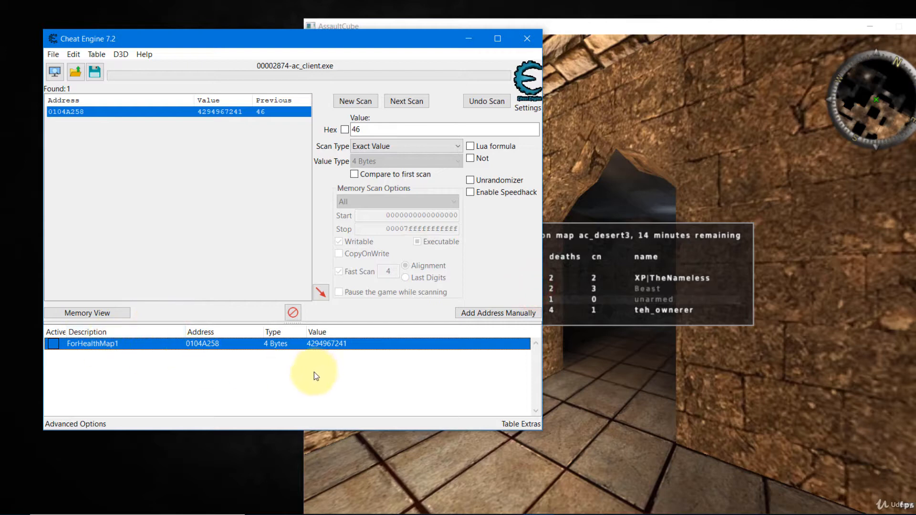
Generate a pointermap for the ForHealthMap1 address and save it as a scandata file in the Desktop's GameHacking folder.
right_click(104, 342)
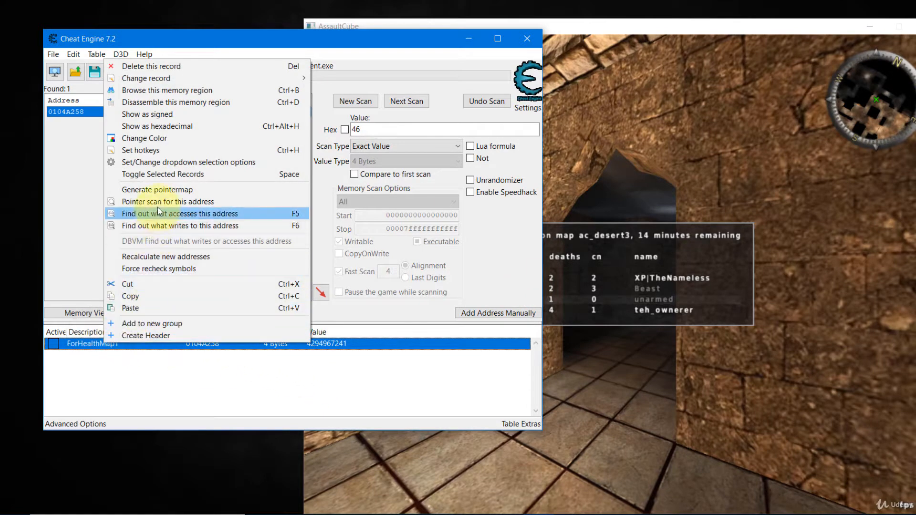
left_click(177, 190)
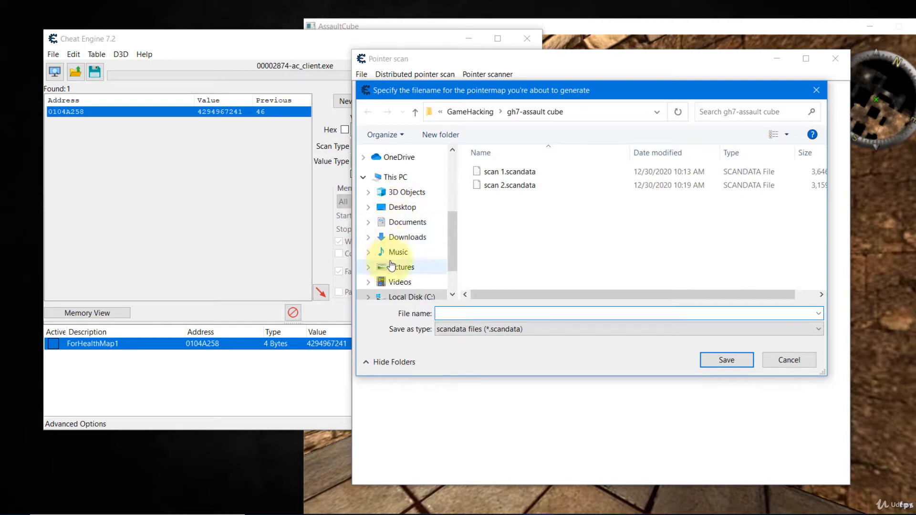
left_click(403, 208)
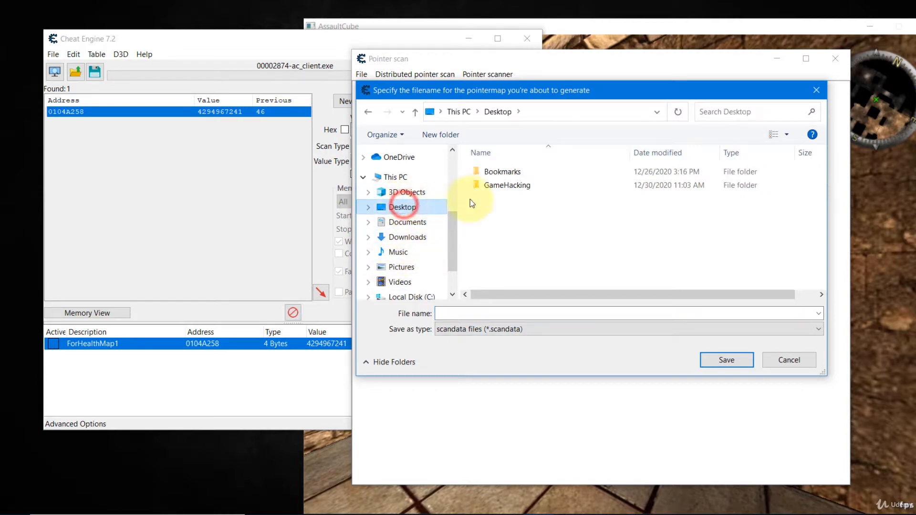
double_click(501, 186)
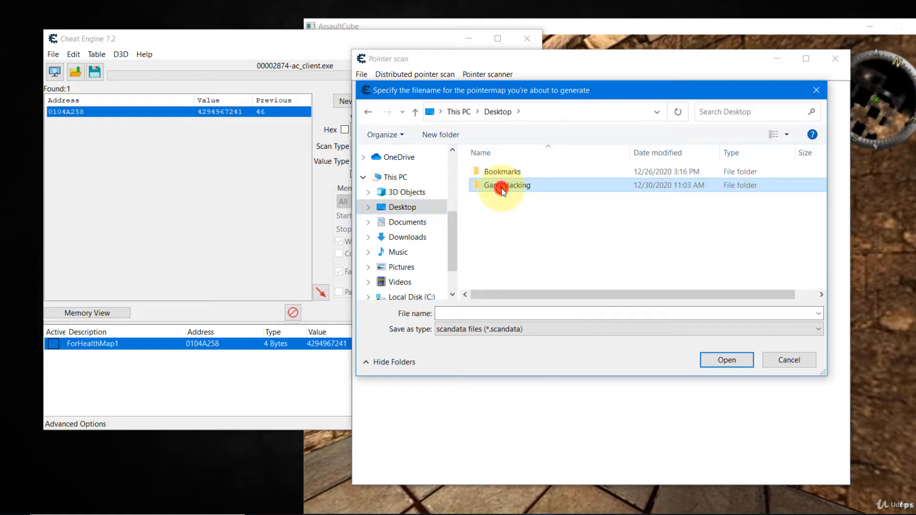
left_click(480, 312)
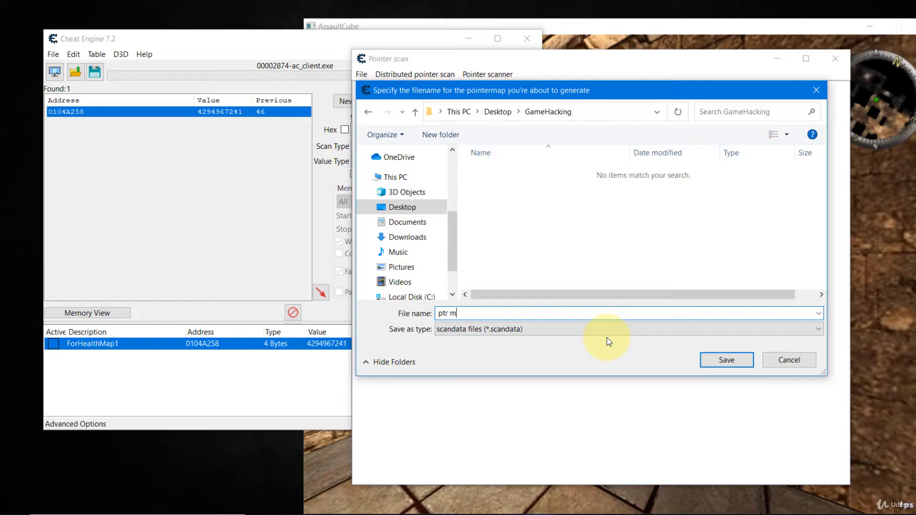
left_click(716, 364)
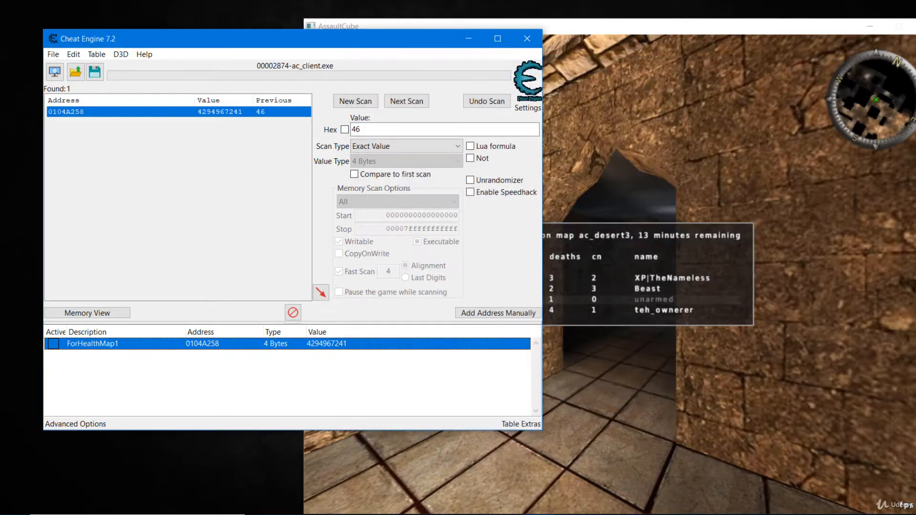
Bring up the Pointer Scanning presentation in PowerPoint and read the slide of tips to improve search results.
left_click_drag(915, 87, 533, 91)
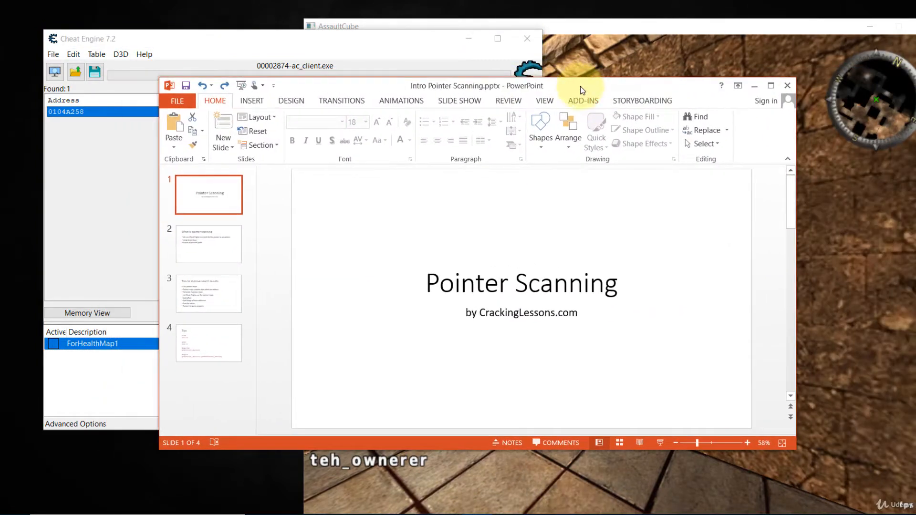
left_click(199, 238)
left_click(217, 292)
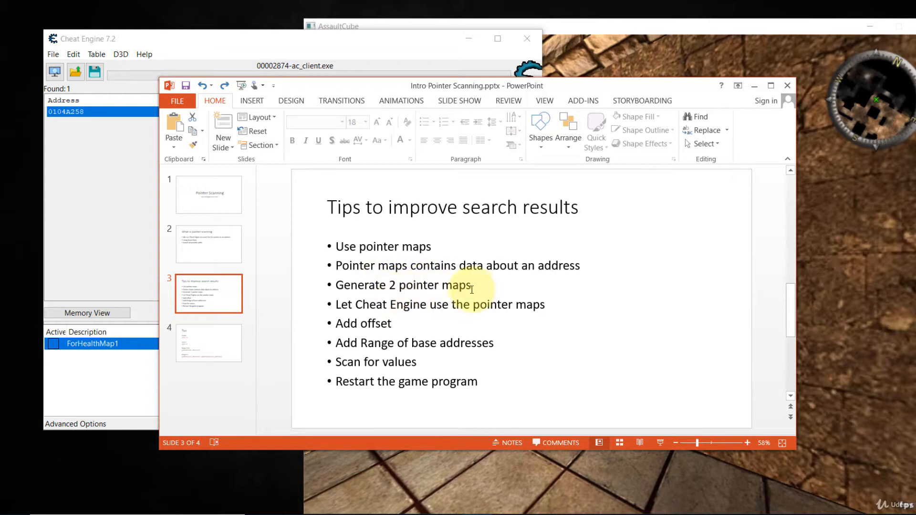
Switch to AssaultCube and close the running game.
left_click(227, 56)
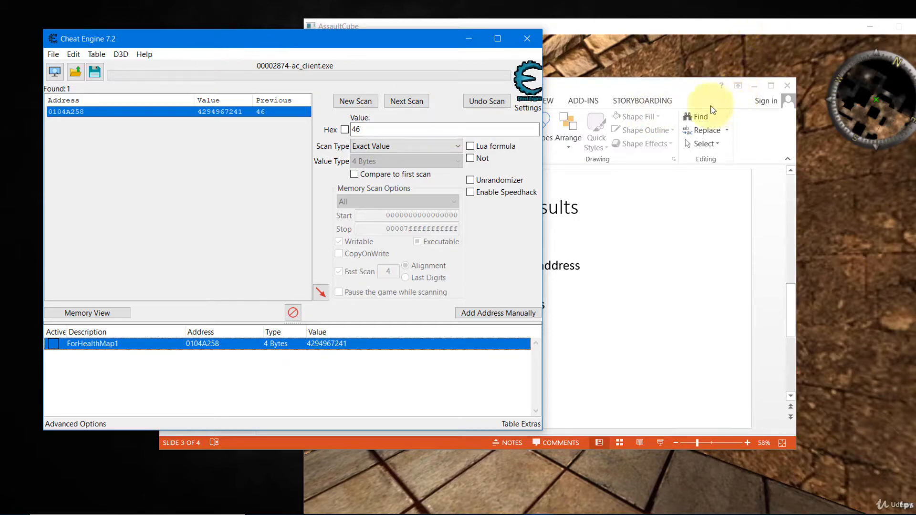
left_click(660, 31)
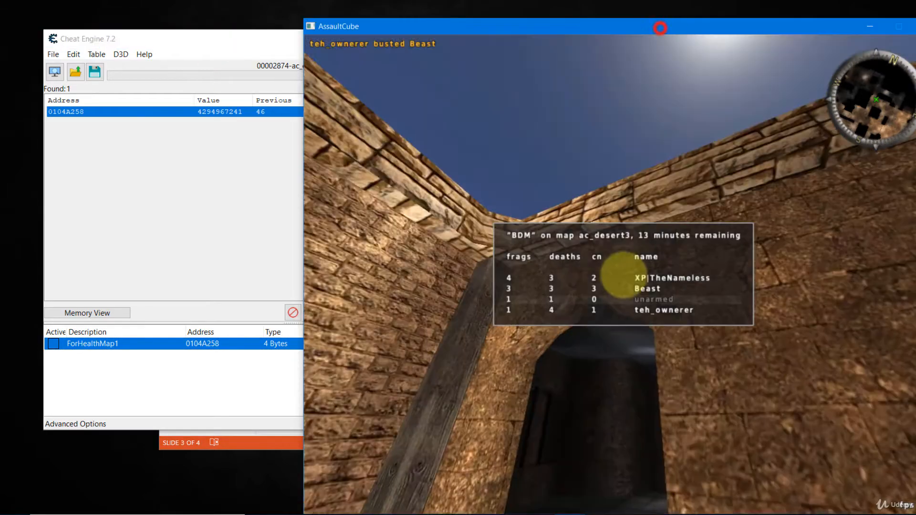
key("alt+Tab")
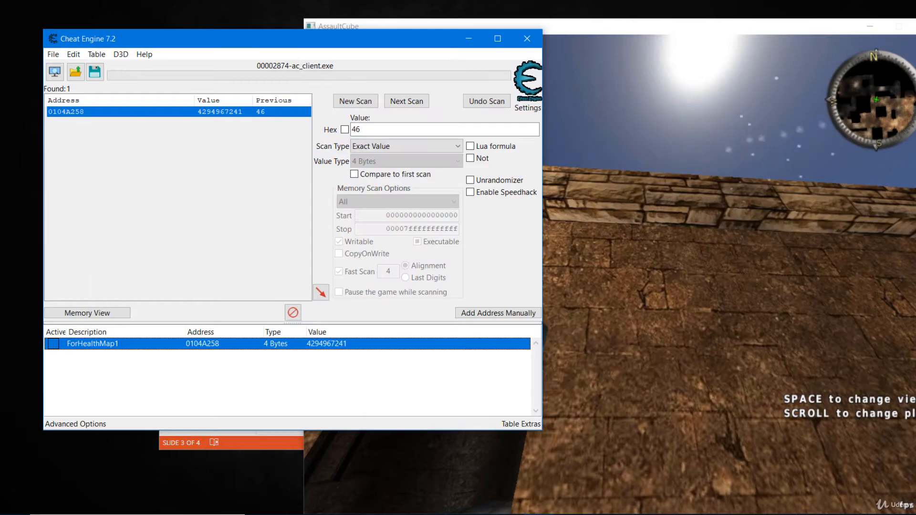
key("alt+Tab")
key("alt+F4")
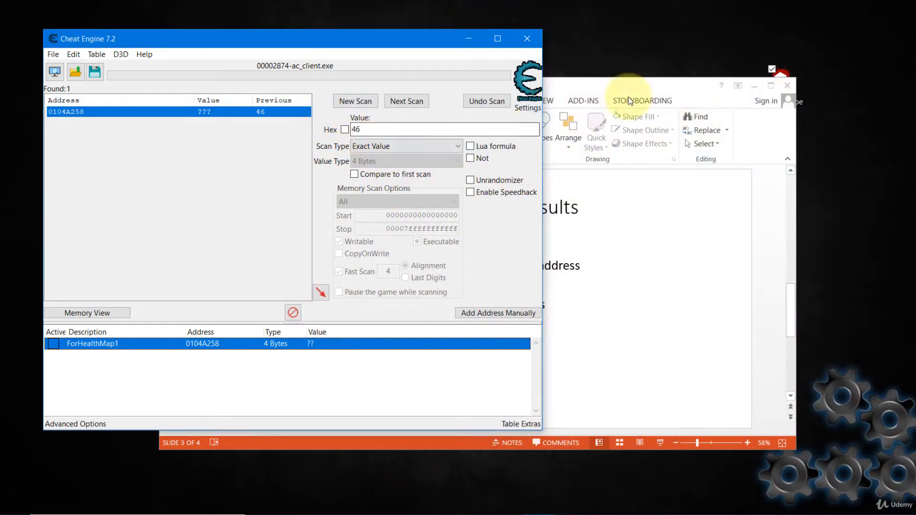
Move the presentation window out of the way, relaunch AssaultCube from the desktop, and place the game window further right over Cheat Engine.
left_click_drag(659, 86, 915, 191)
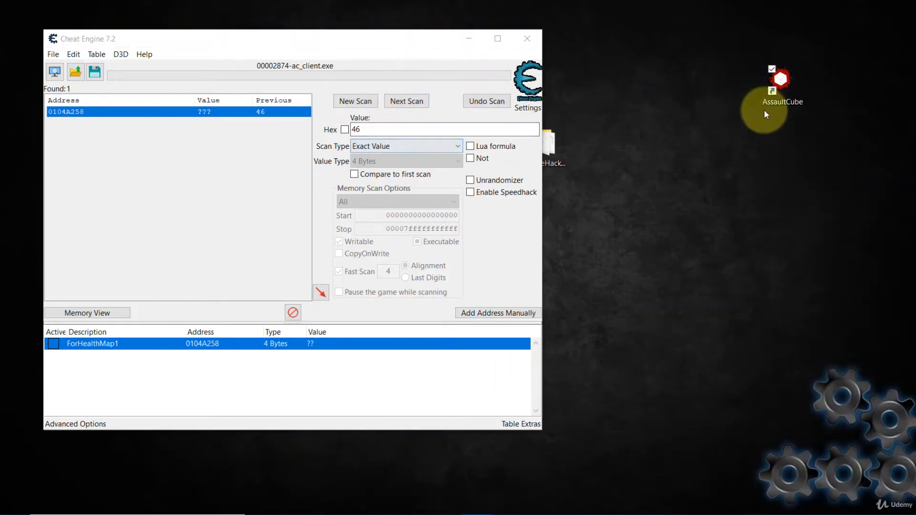
double_click(778, 85)
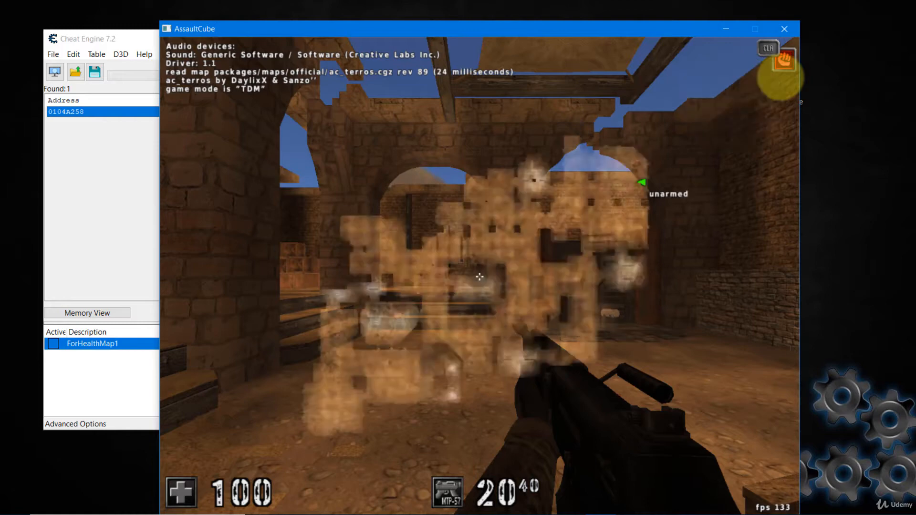
key("alt+Tab")
left_click_drag(350, 32, 464, 16)
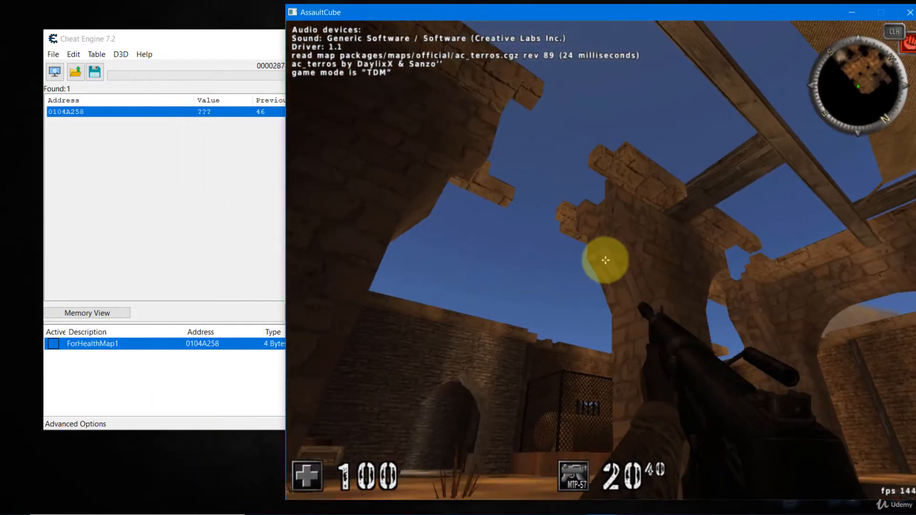
key("Escape")
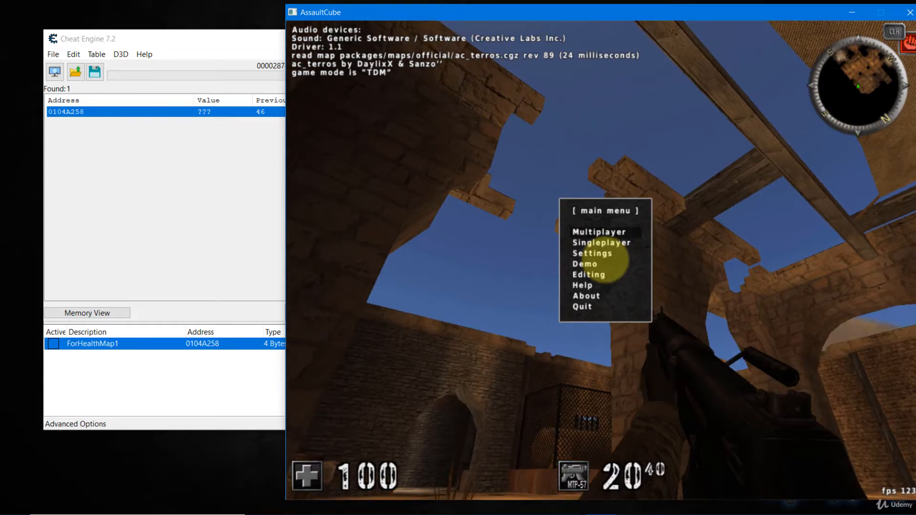
key("Escape")
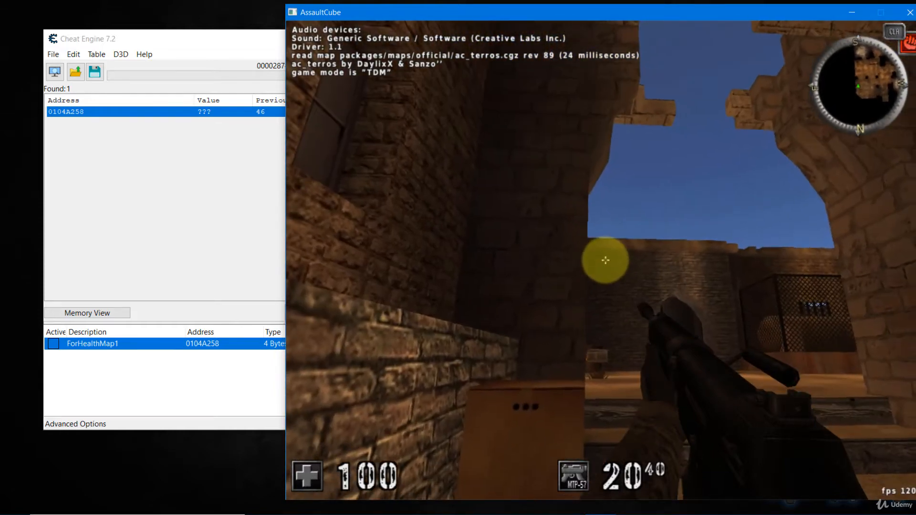
key("Escape")
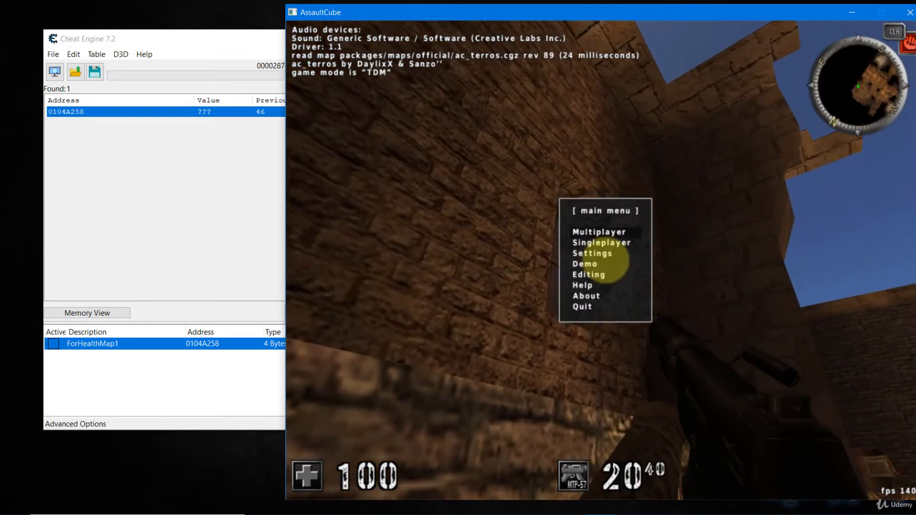
key("Escape")
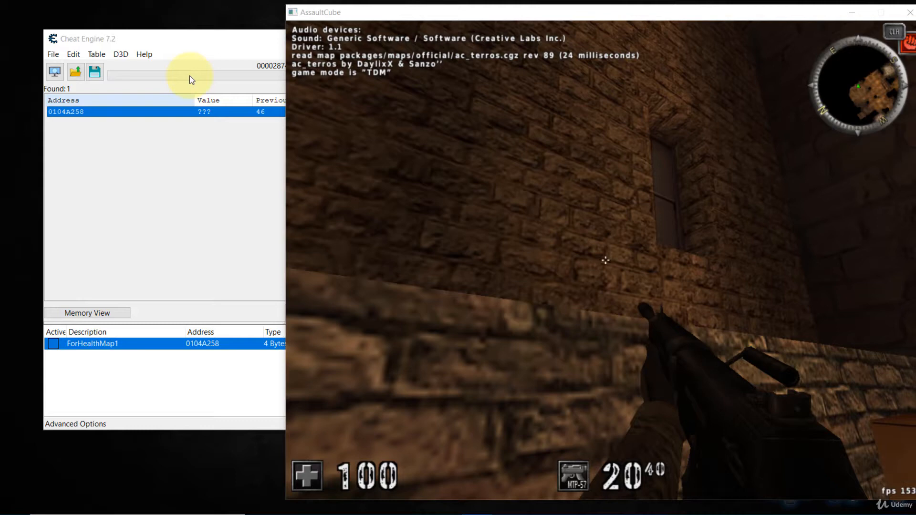
Switch to Cheat Engine, reset the scan, and try a first exact-value scan for the health value 100.
left_click(221, 33)
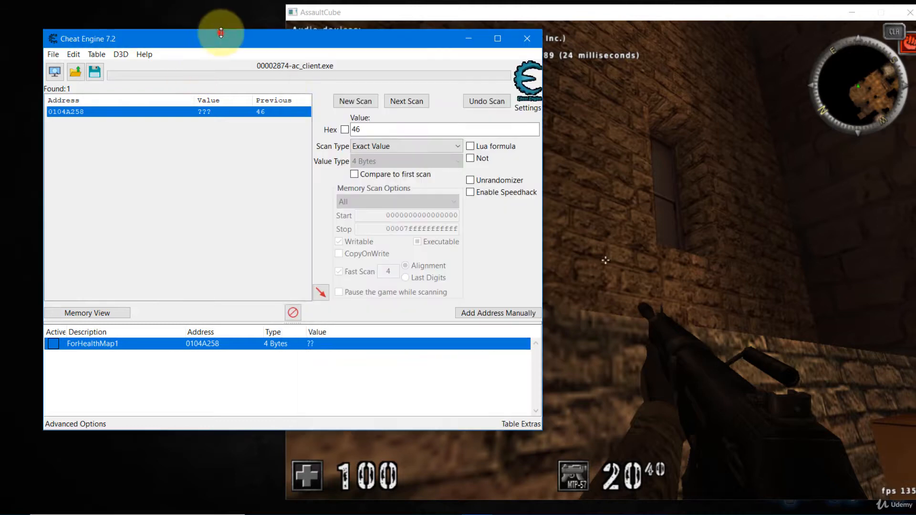
left_click(345, 102)
left_click(372, 130)
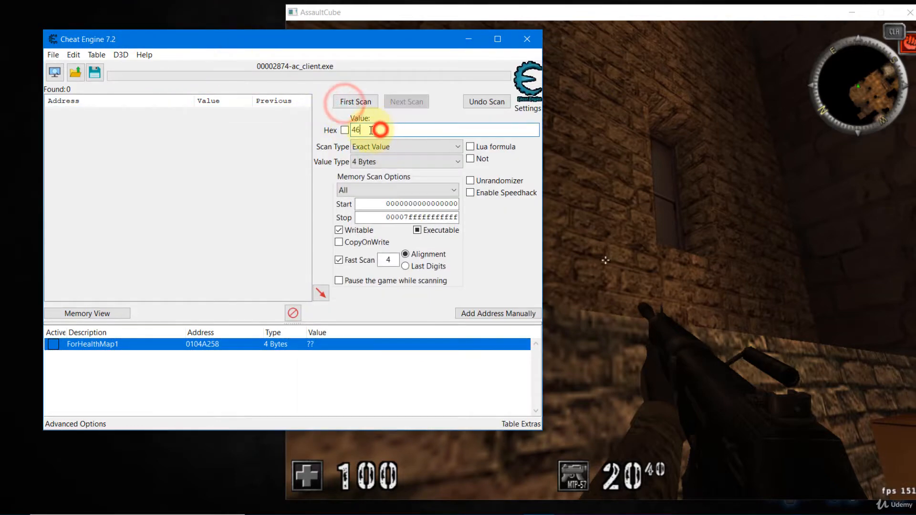
key("BackSpace")
key("BackSpace")
type("100")
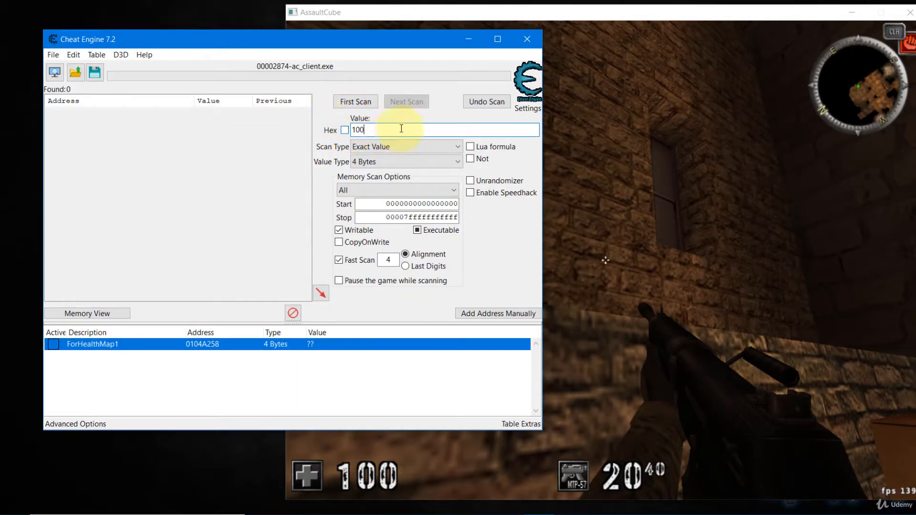
left_click(364, 104)
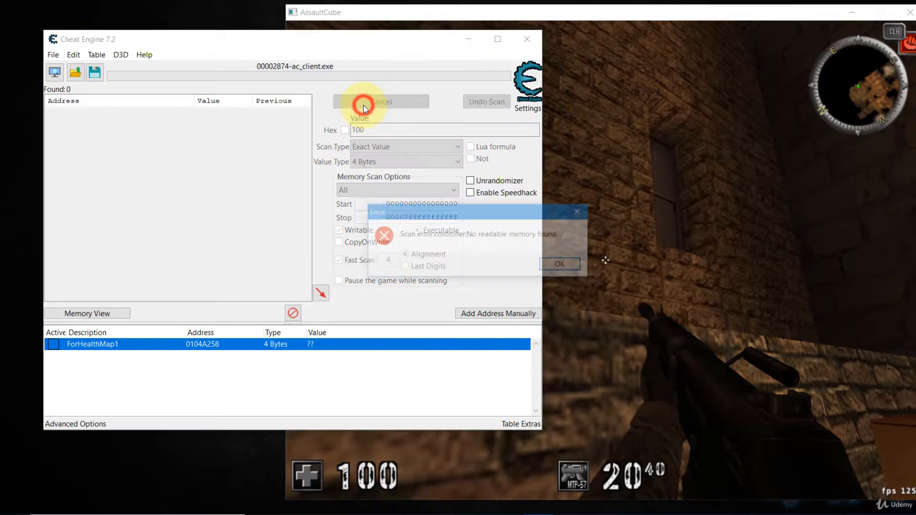
left_click(557, 266)
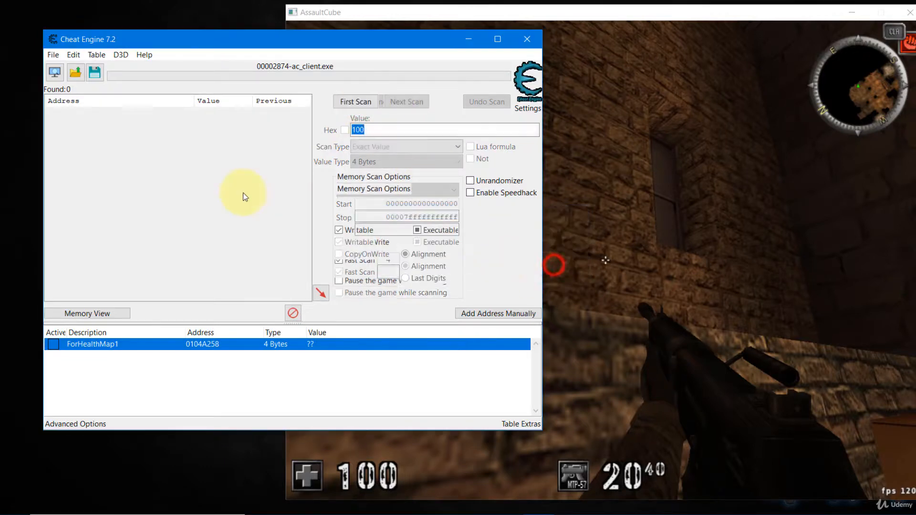
Attach Cheat Engine to the restarted AssaultCube process, keeping the address list, and run a first 4-byte scan for 100.
left_click(59, 76)
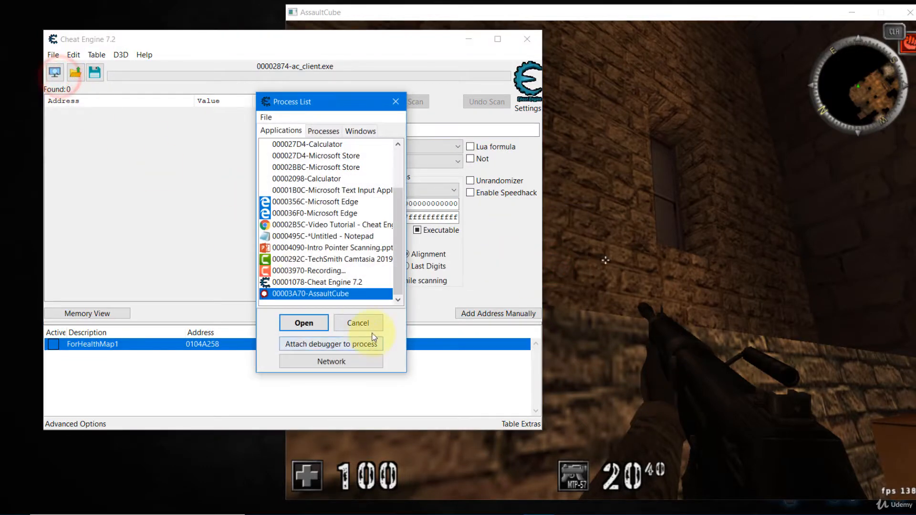
left_click(313, 324)
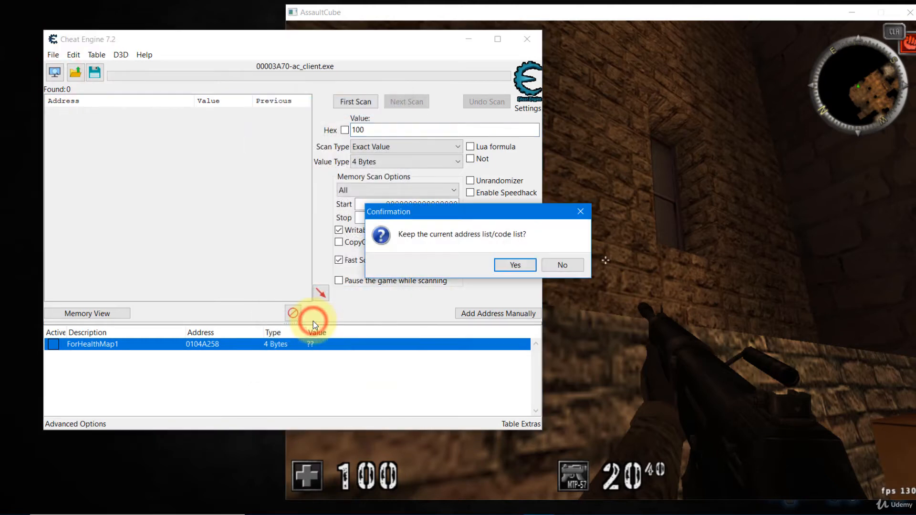
left_click(516, 265)
double_click(363, 127)
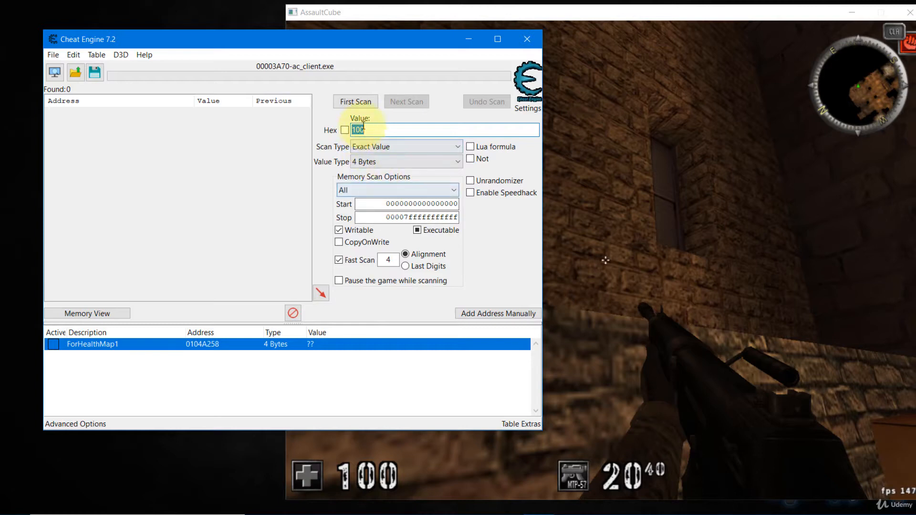
left_click(357, 103)
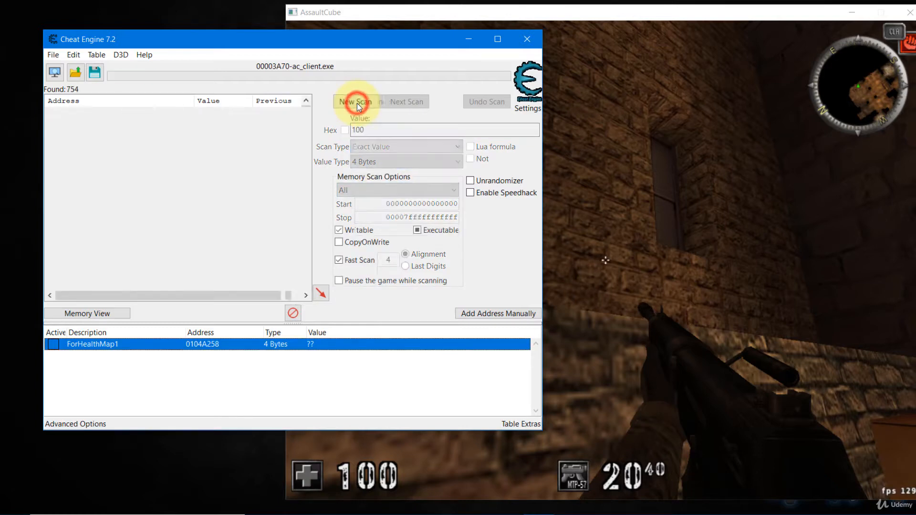
Switch to AssaultCube and walk the player through the map to pick up the grenade beside the wooden crates.
right_click(552, 13)
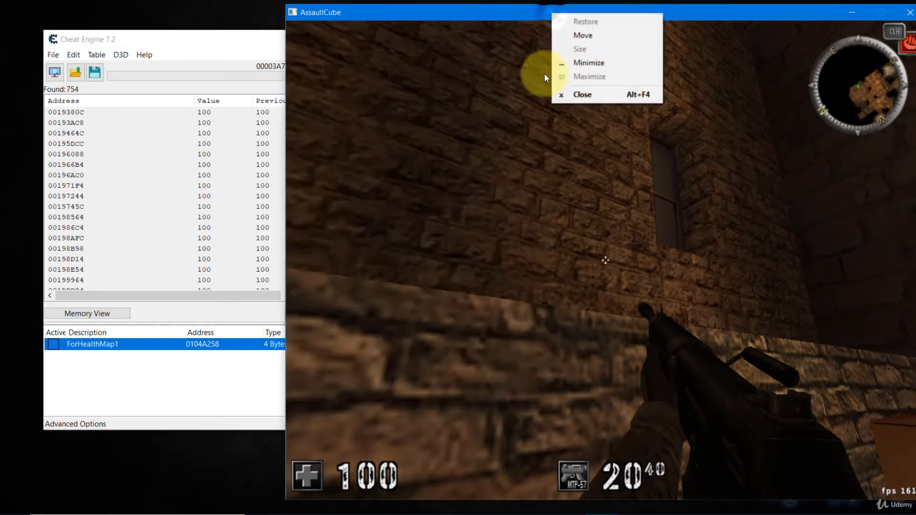
left_click(554, 242)
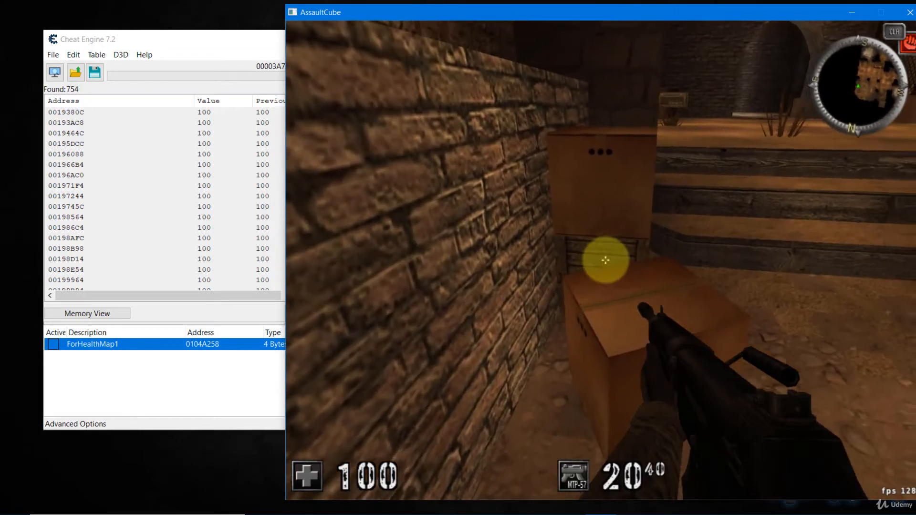
key("w")
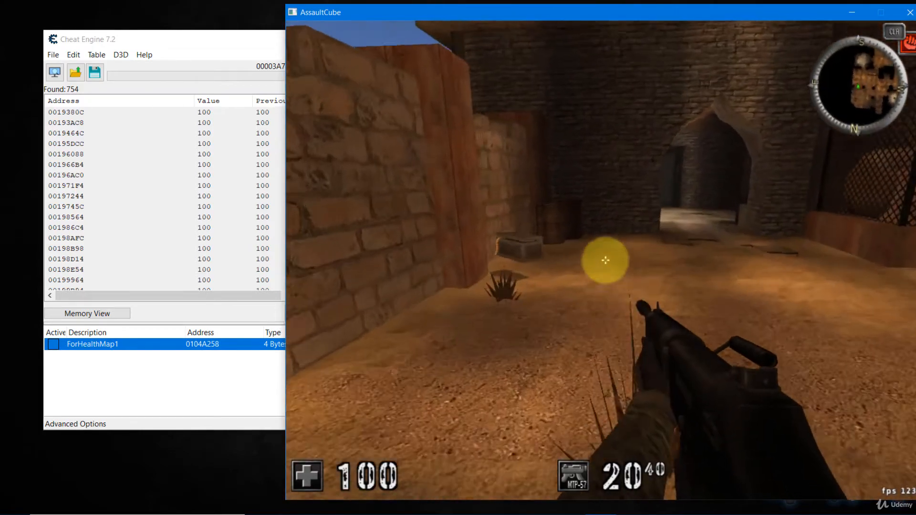
key("w")
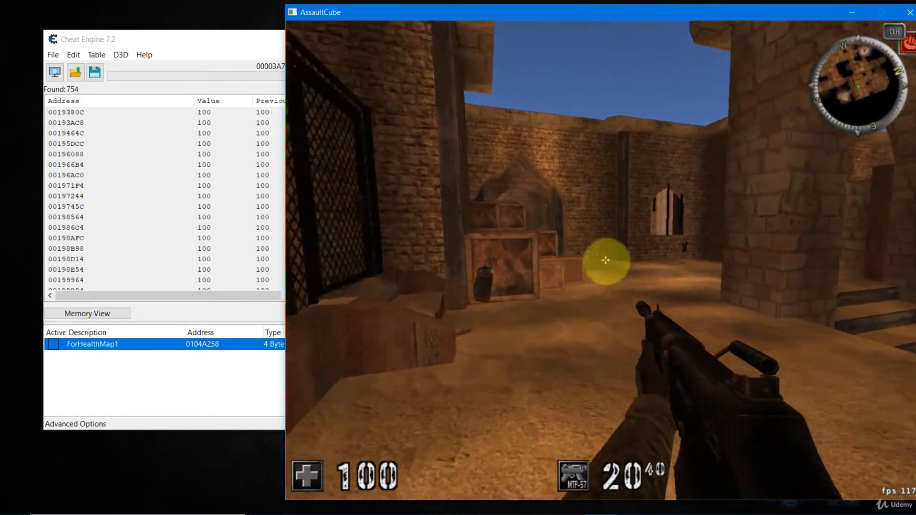
key("w")
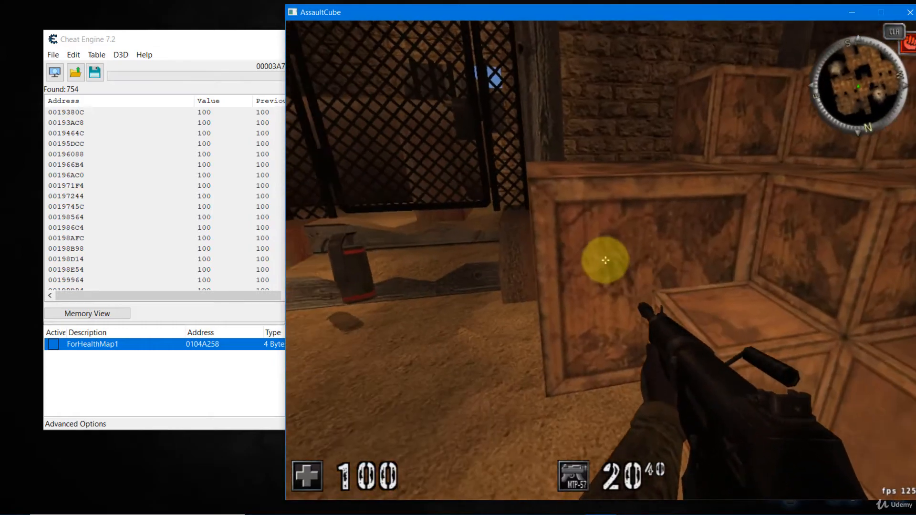
key("s")
key("w")
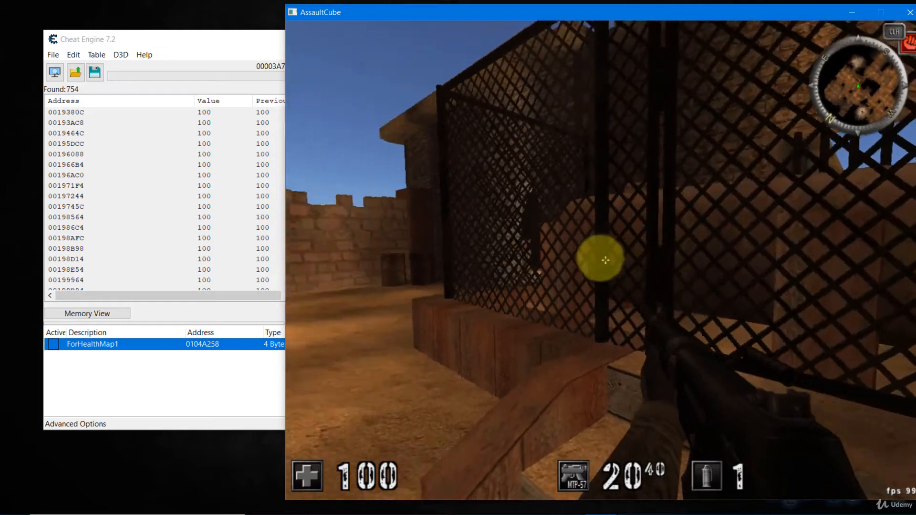
Approach the brick wall with the ammo box, equip the grenade, and set it off close by to reduce the player's health.
key("w")
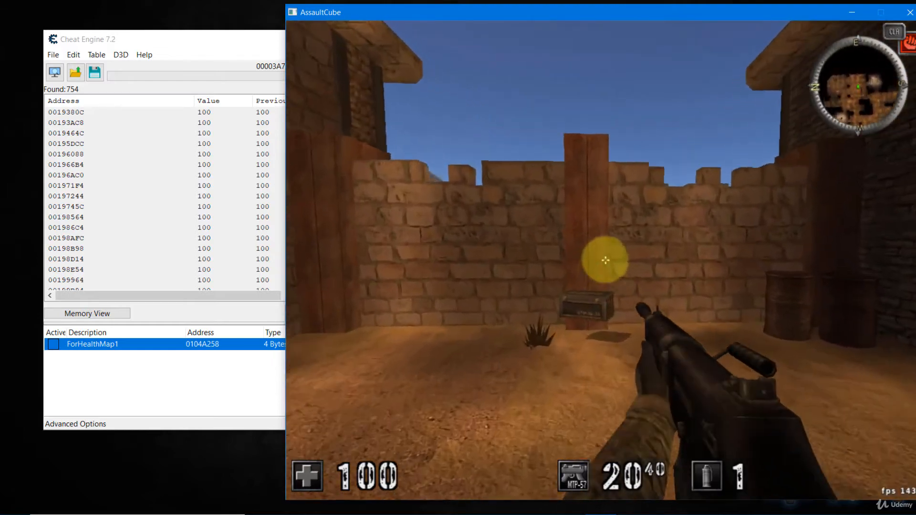
key("w")
key("3")
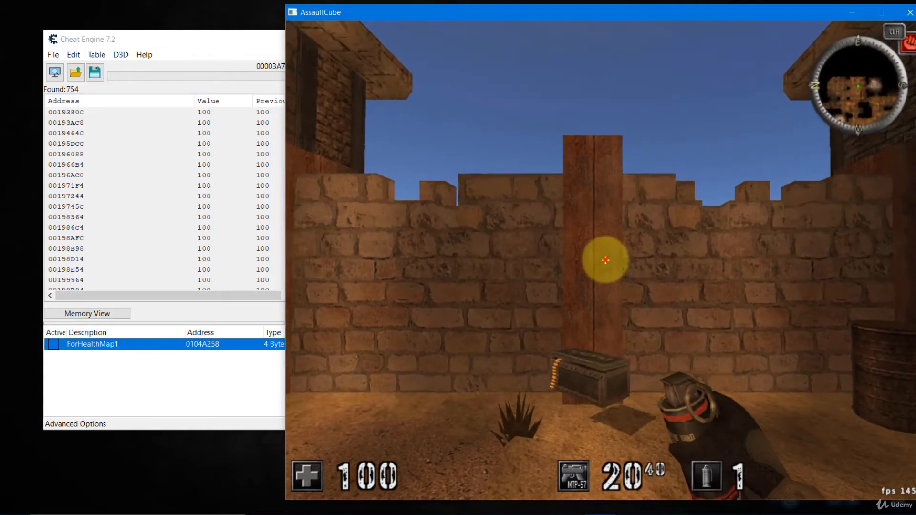
left_click(606, 261)
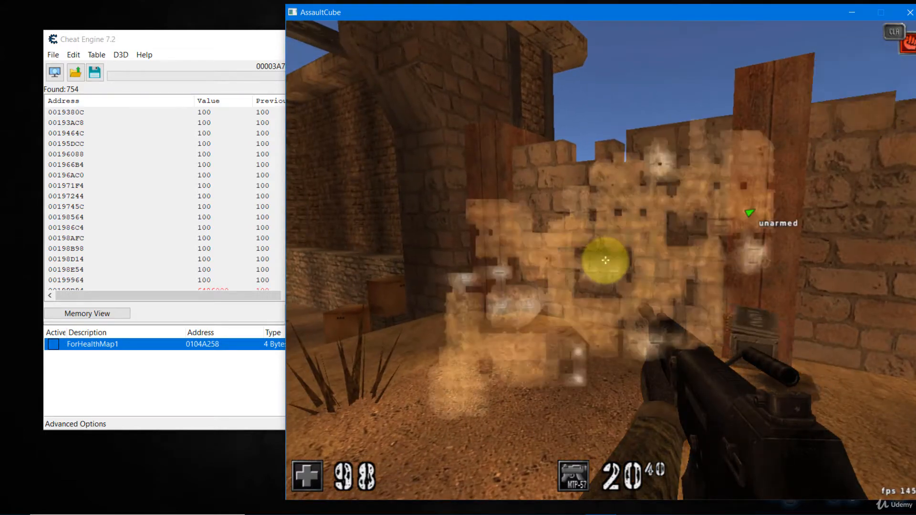
Switch to Cheat Engine, narrow the scan to the value 98, and add both found addresses to the address list.
key("alt+Tab")
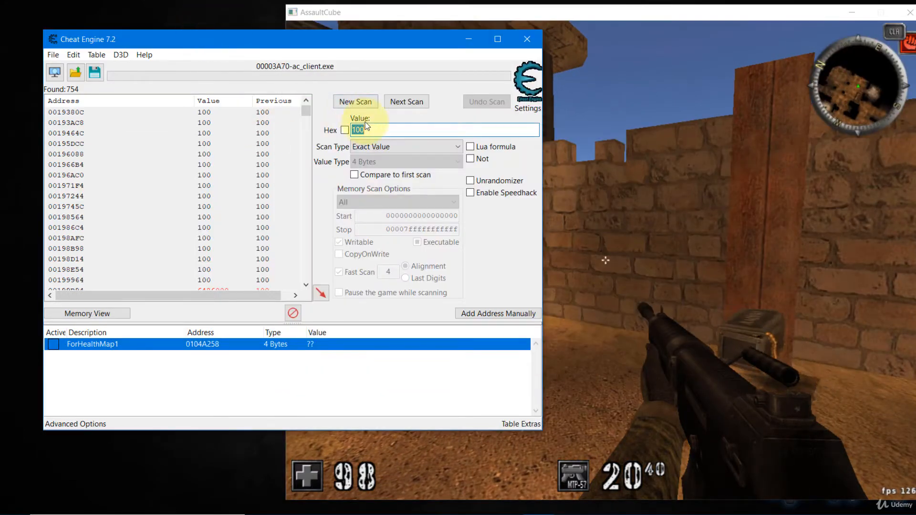
type("98")
left_click(408, 102)
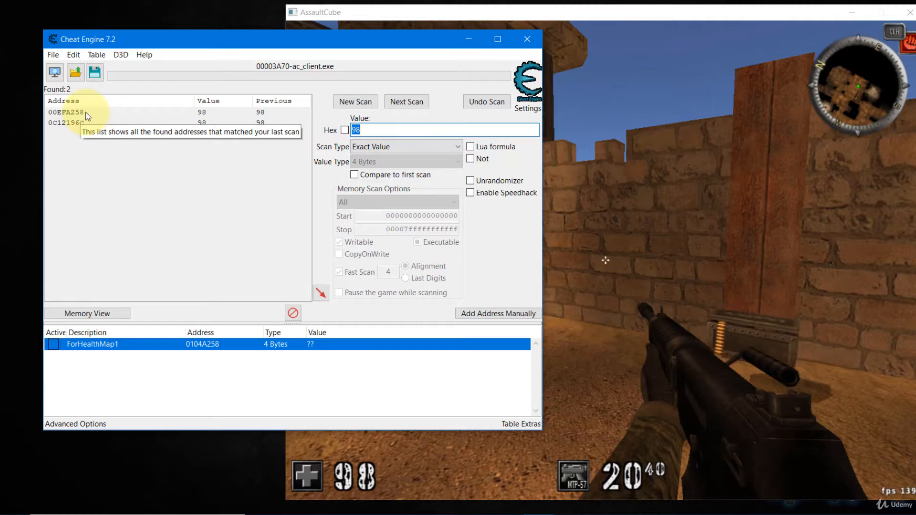
double_click(86, 113)
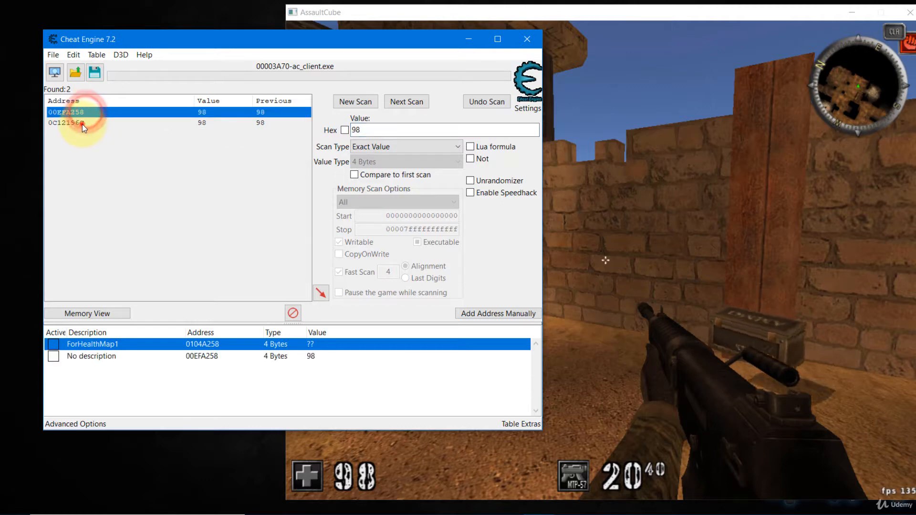
double_click(82, 123)
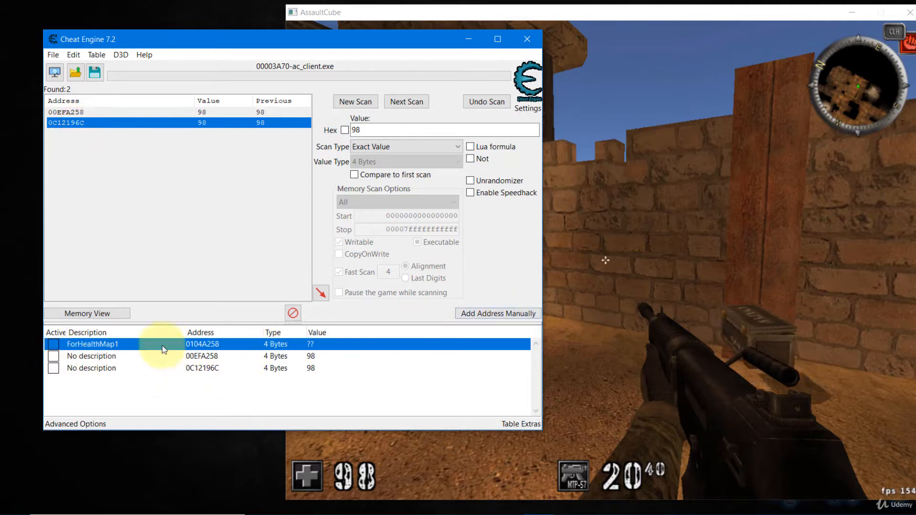
Freeze the 00EFA258 entry and walk through the AssaultCube map to a health pickup to test which address controls health.
left_click(54, 358)
left_click(605, 254)
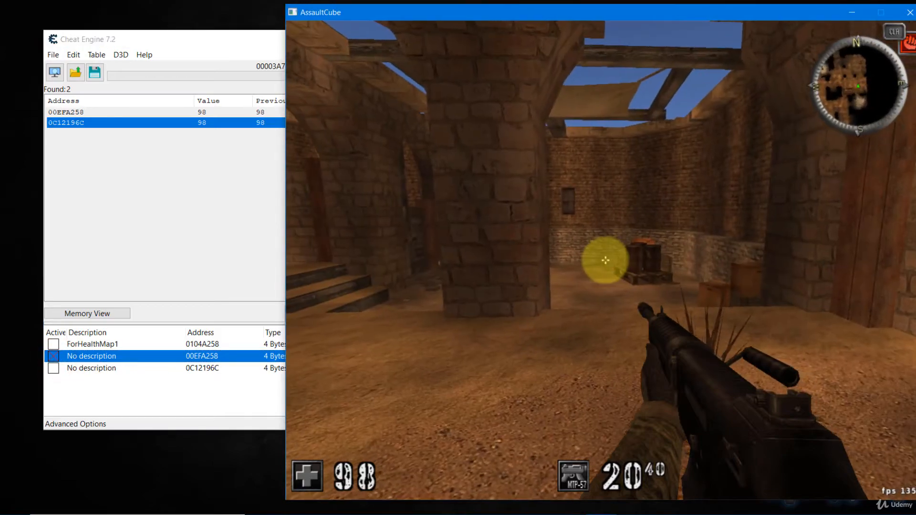
key("w")
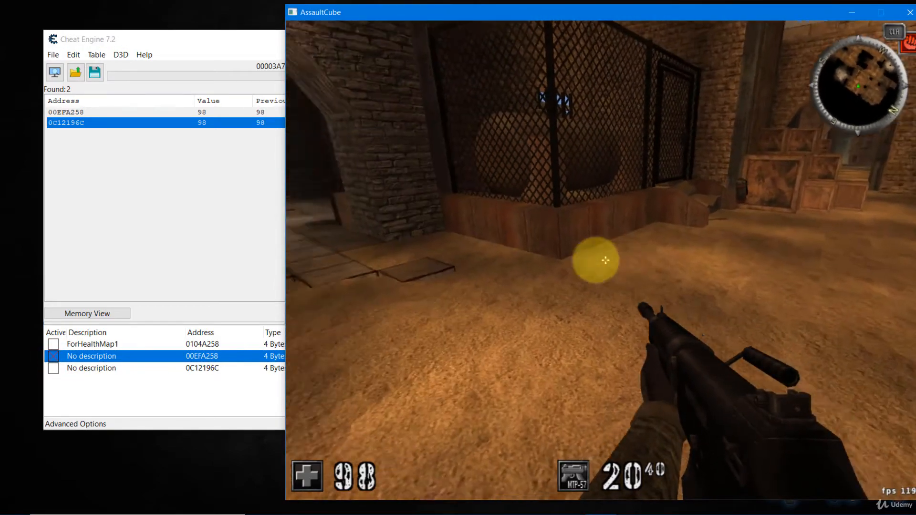
key("w")
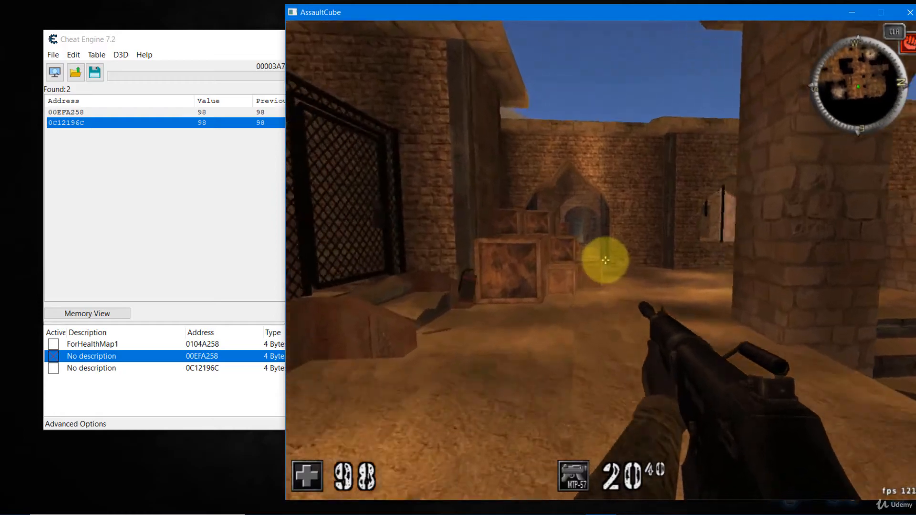
key("w")
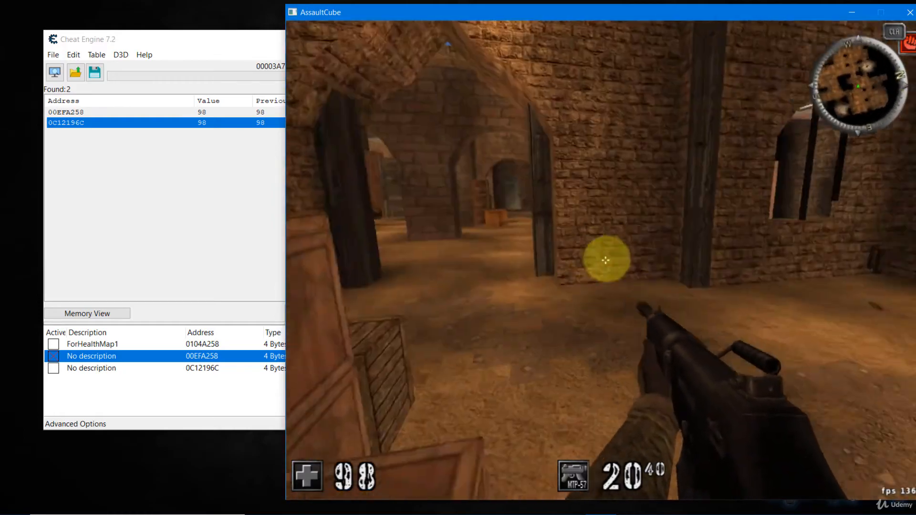
key("w")
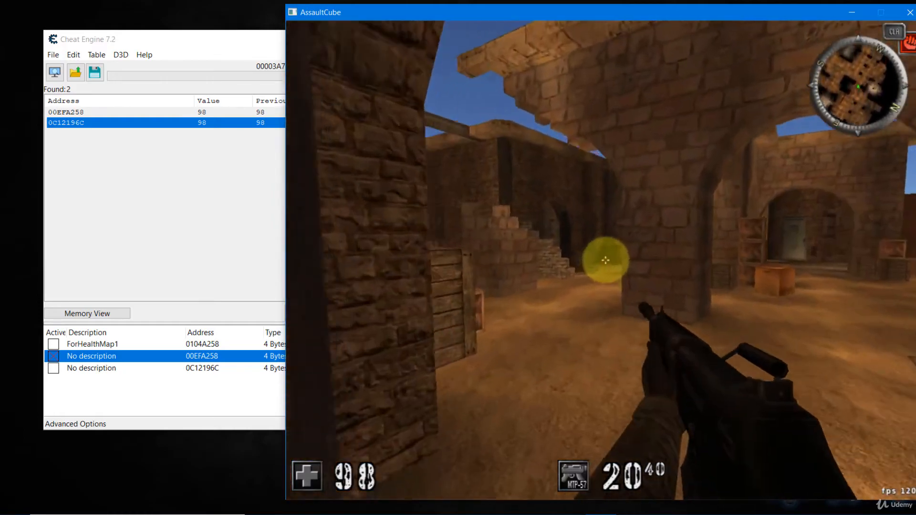
key("w")
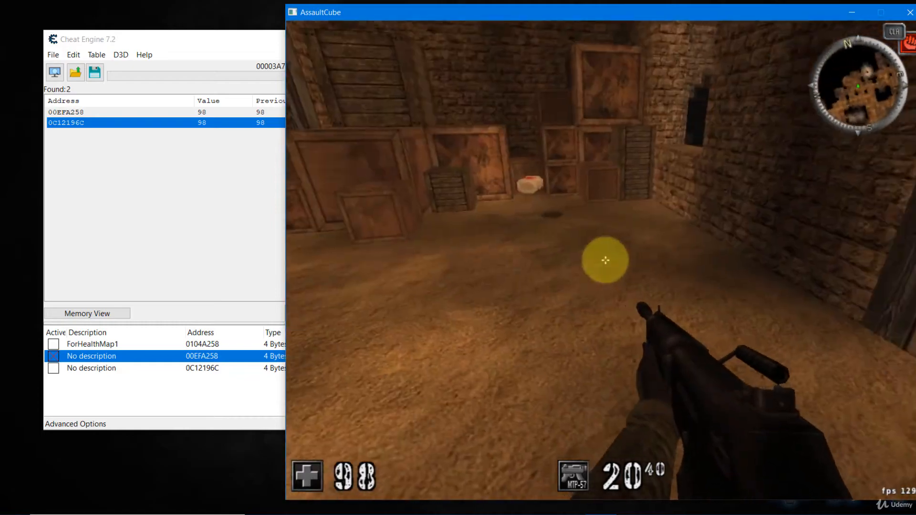
key("w")
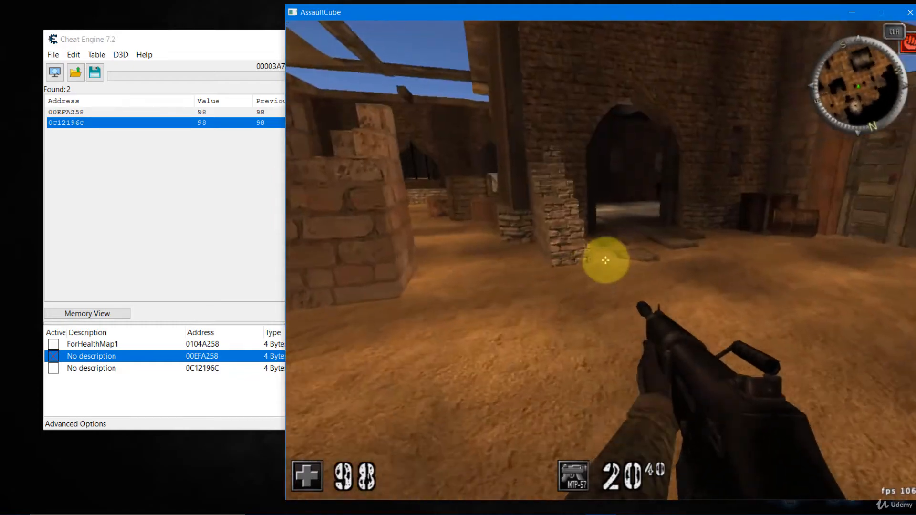
key("w")
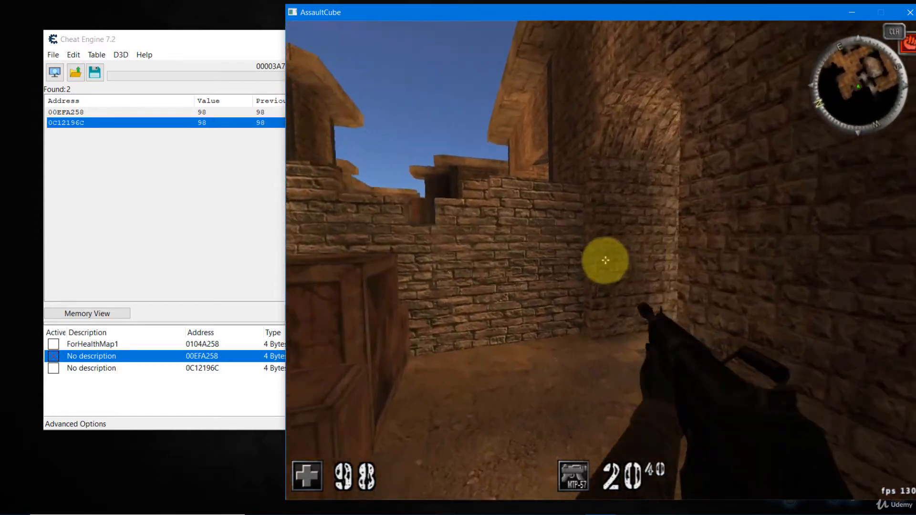
key("w")
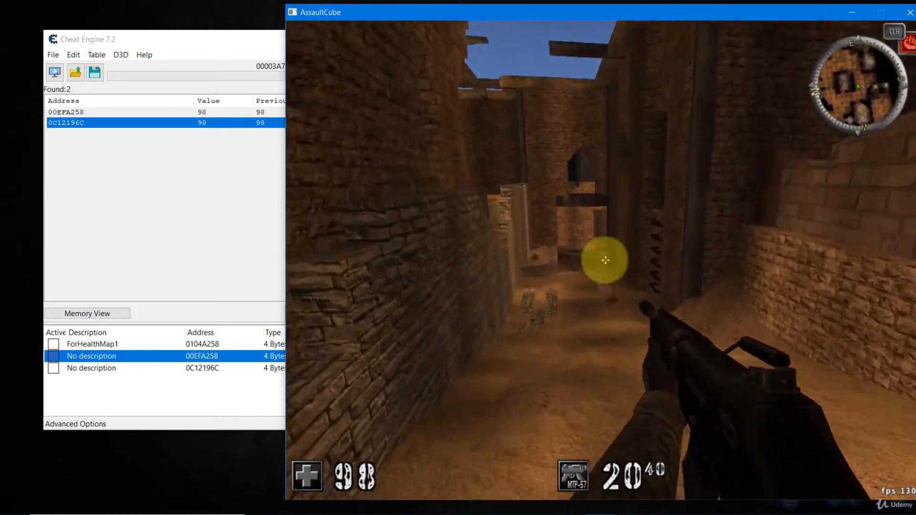
key("w")
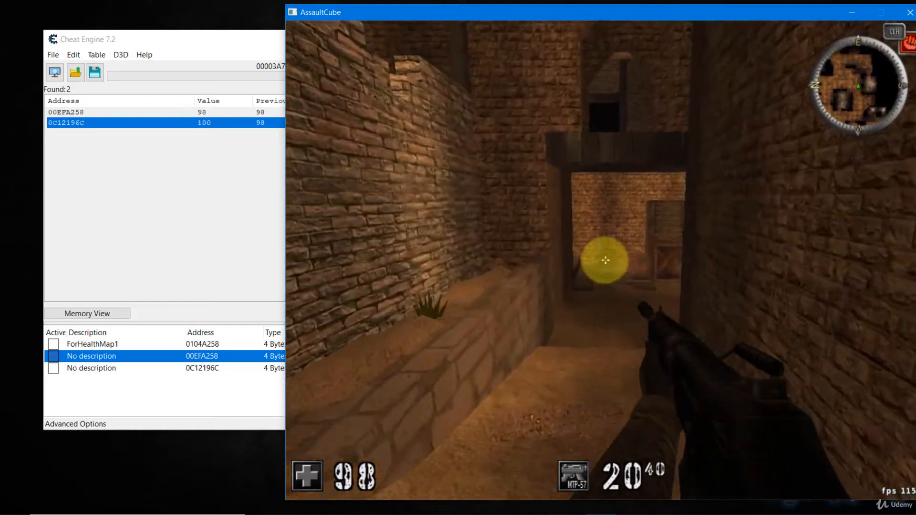
key("w")
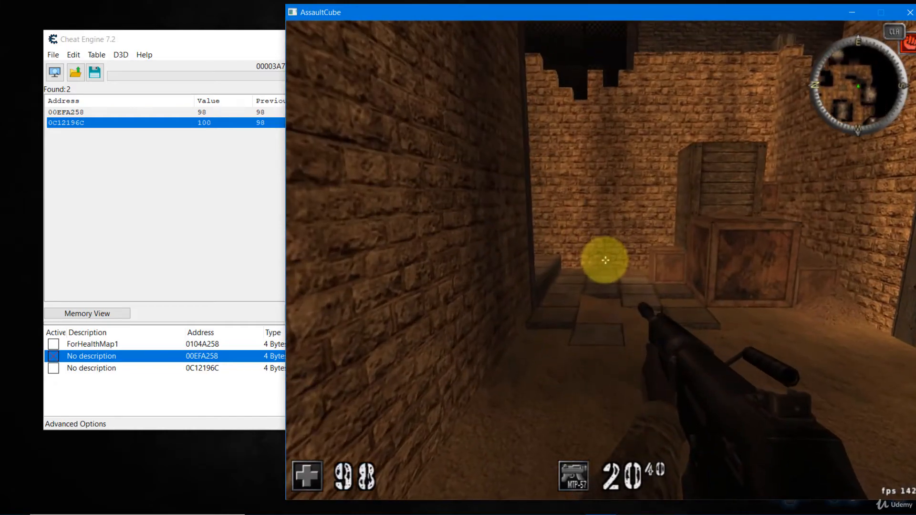
key("w")
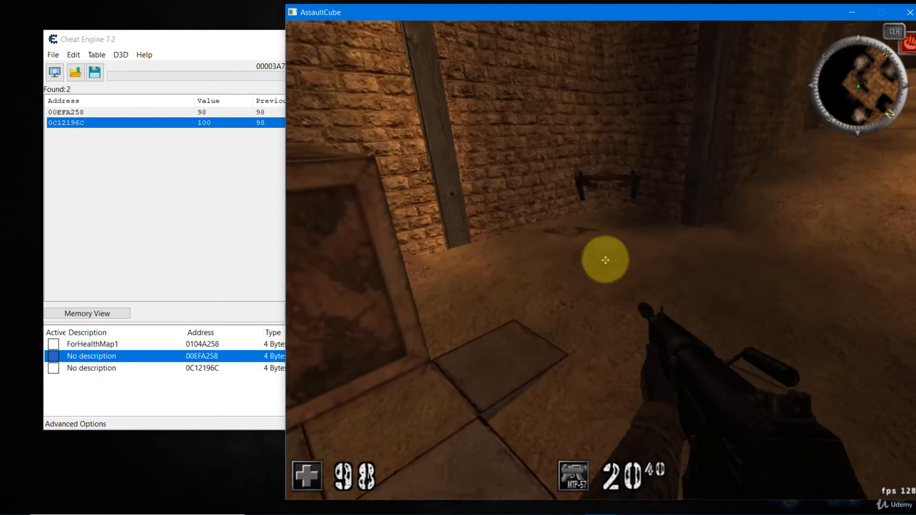
Switch to Cheat Engine, unfreeze the 00EFA258 entry, and freeze the 0C12196C entry instead.
key("alt")
key("alt+Tab")
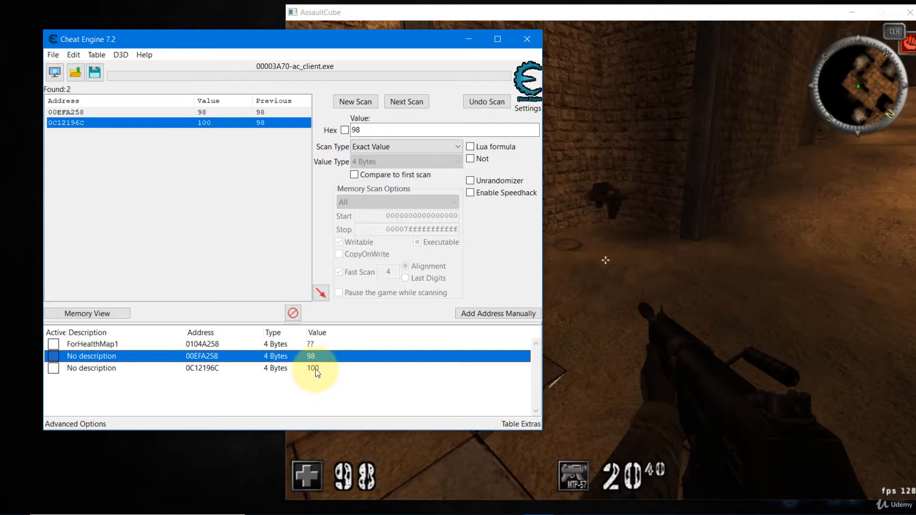
left_click(58, 356)
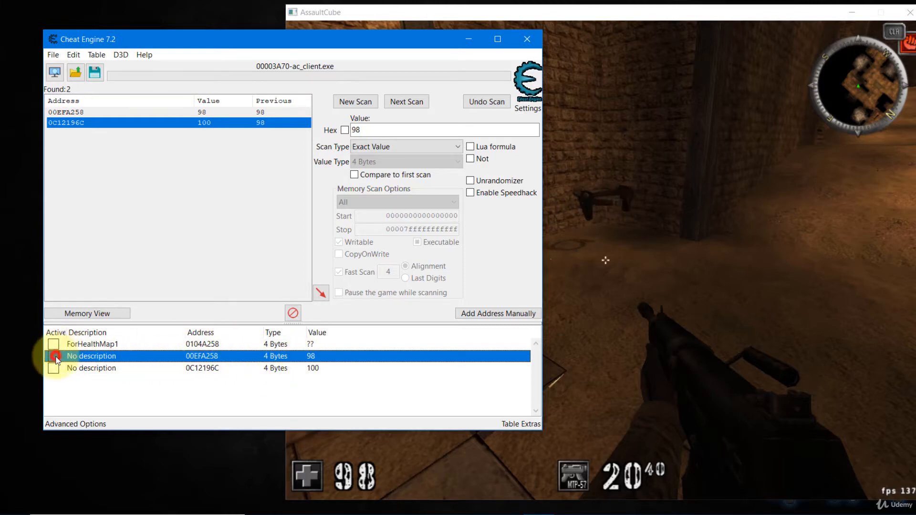
left_click(54, 356)
left_click(53, 368)
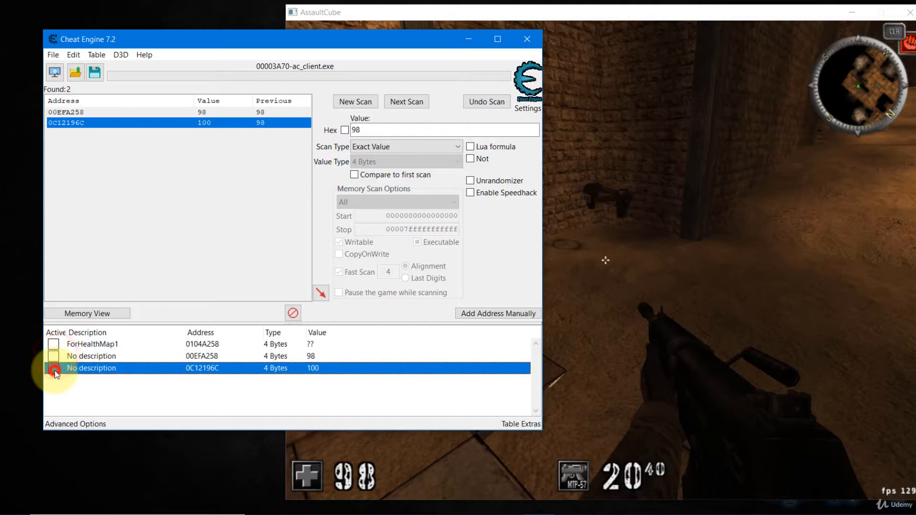
Switch to AssaultCube and walk through the map past the health pickup to test whether the frozen 0C12196C entry controls health.
left_click(711, 244)
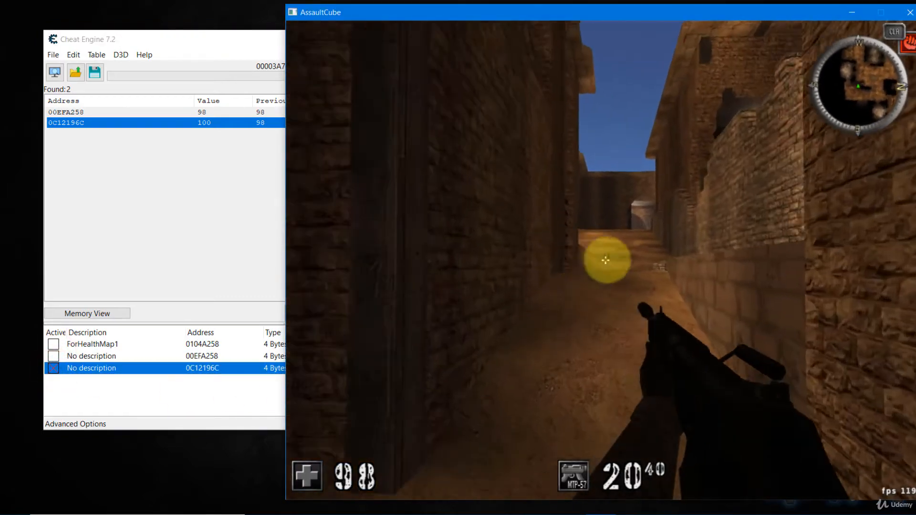
key("w")
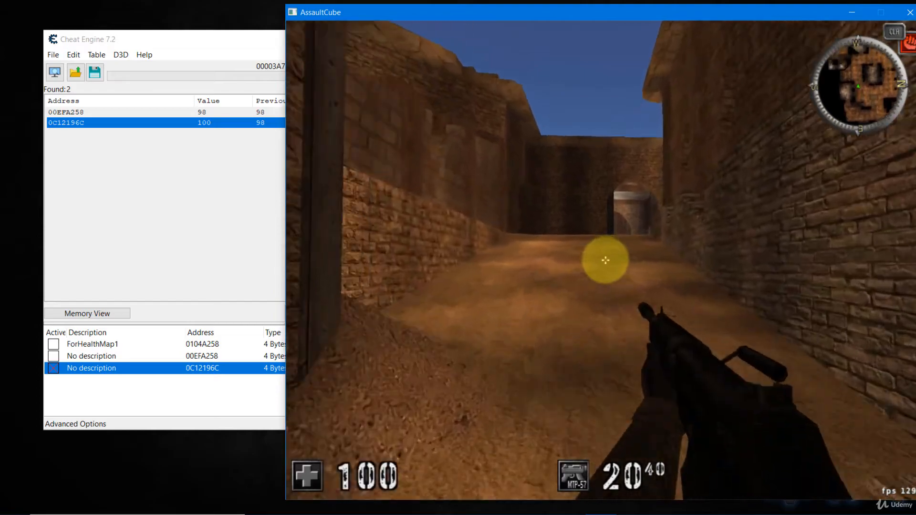
key("w")
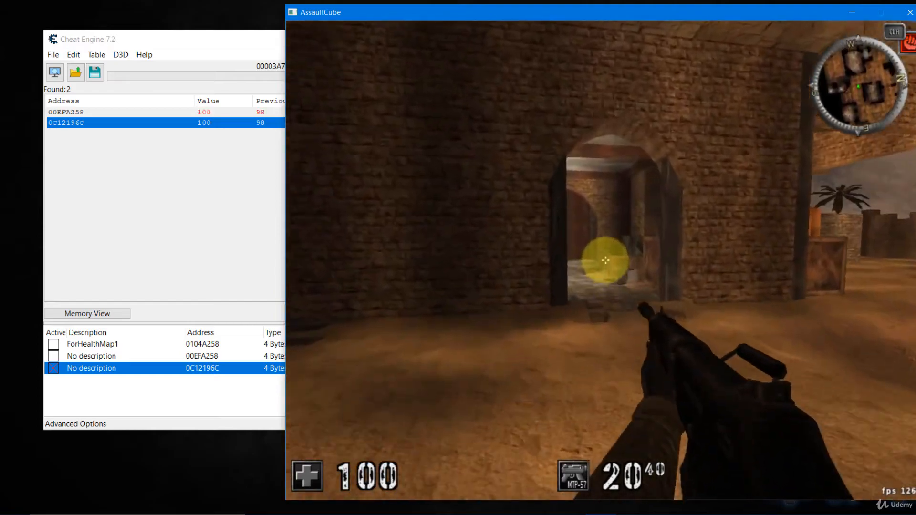
key("w")
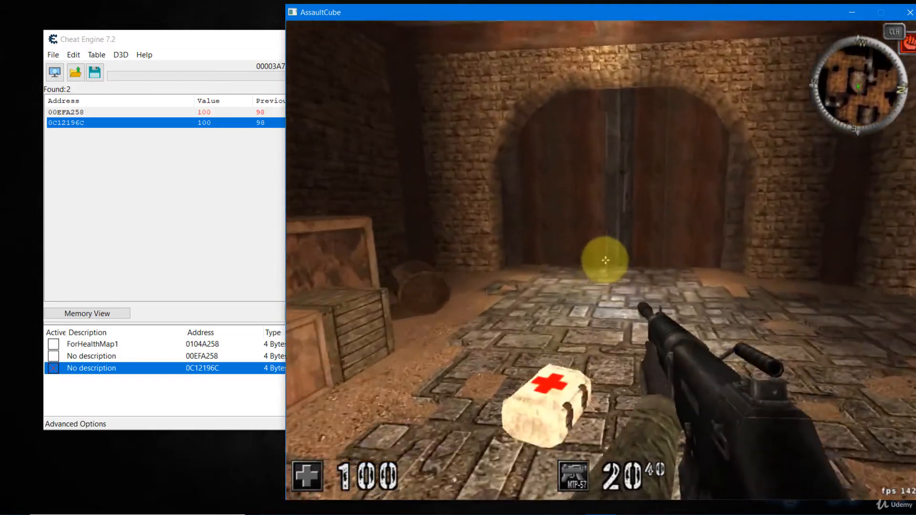
key("w")
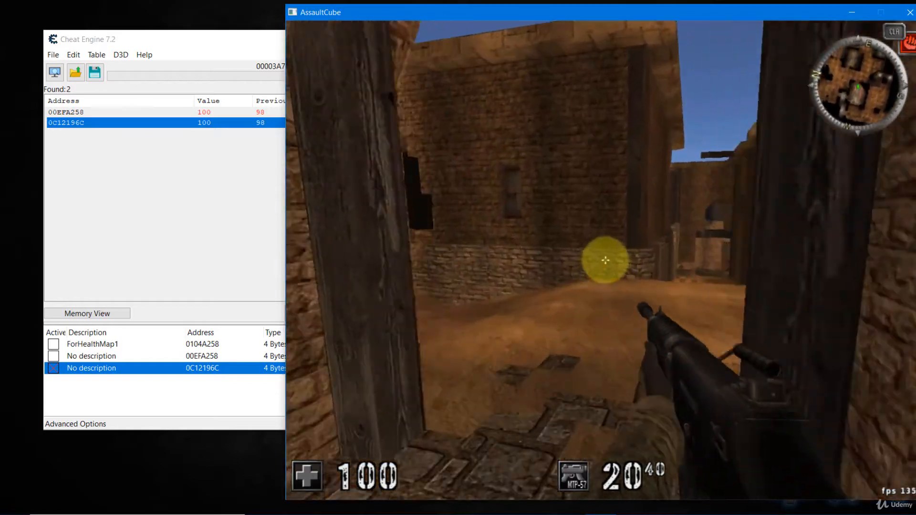
key("w")
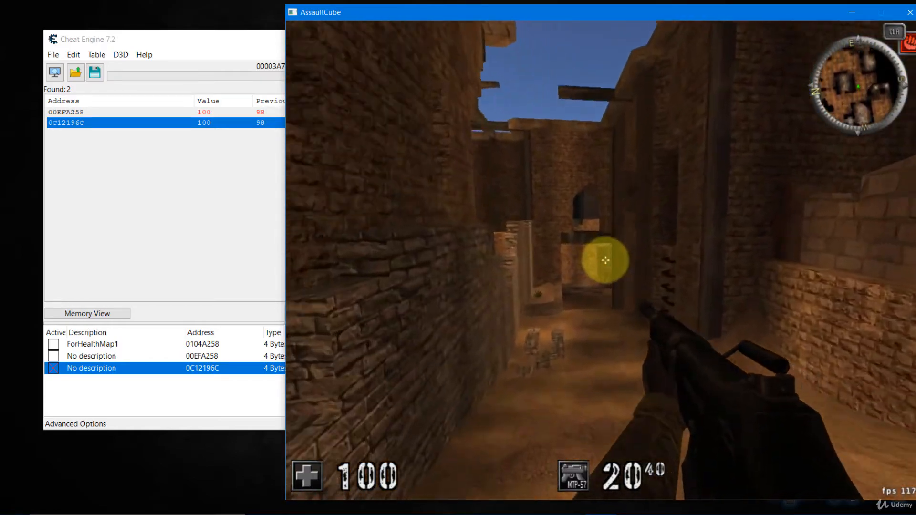
key("w")
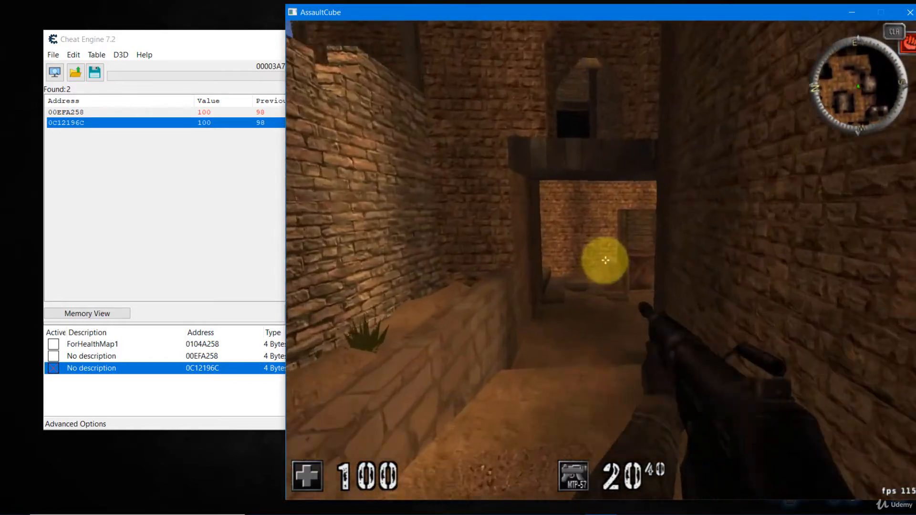
key("w")
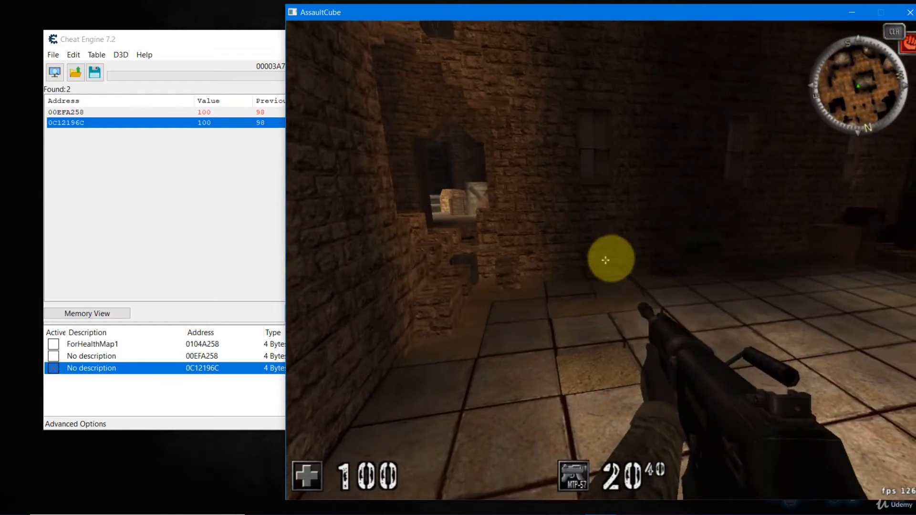
key("w")
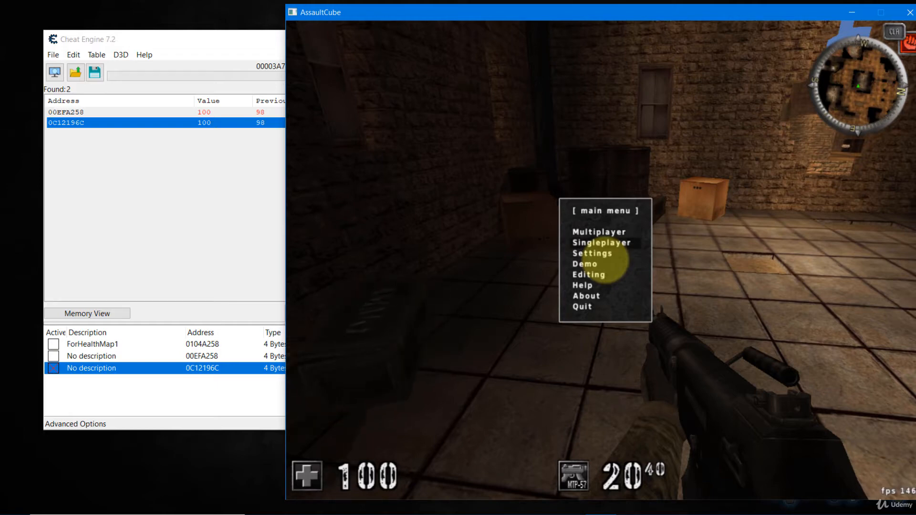
Start a single-player Bot Deathmatch on the map ac_desert3 with bot skill set to Bad.
key("Return")
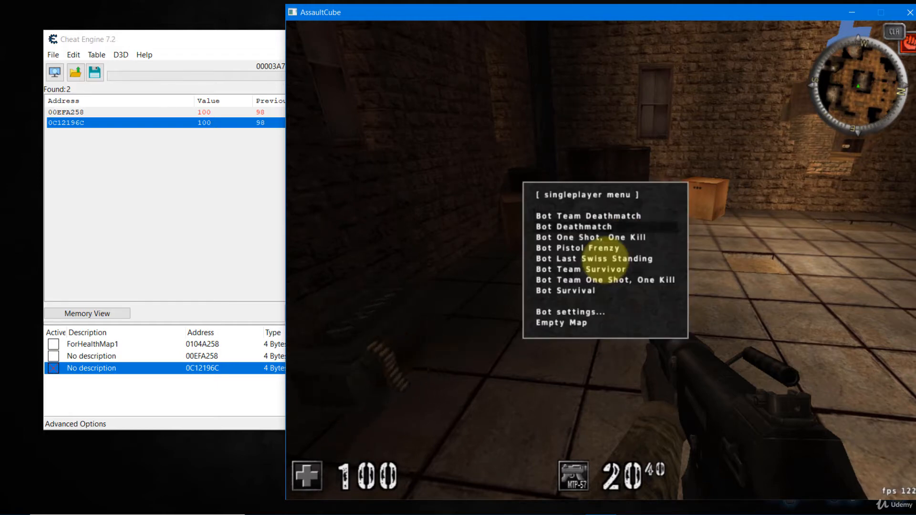
key("Return")
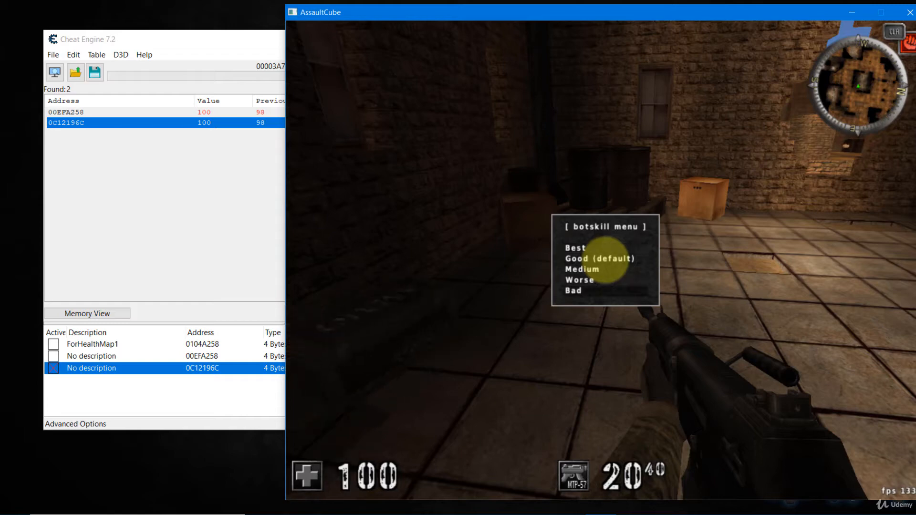
key("Return")
key("Return")
key("Down")
key("Down")
key("Down")
key("Down")
key("Down")
key("Down")
key("Down")
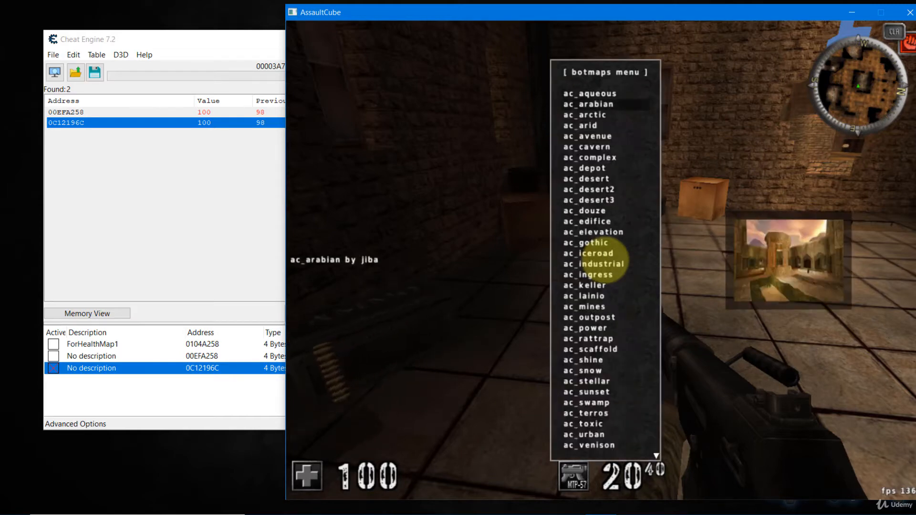
key("Down")
key("Down")
key("Down")
key("Return")
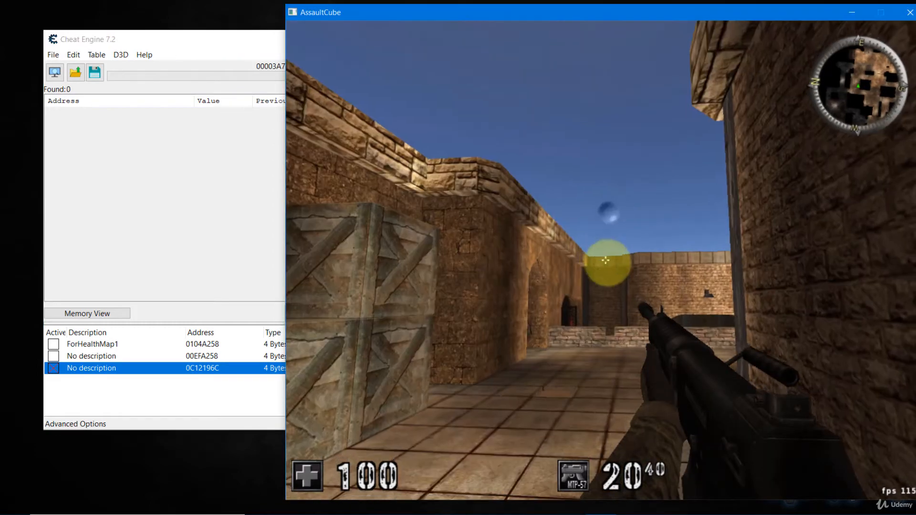
Toggle edit mode on and off, advance to the enemy bot, and shoot it in a firefight that changes the player's health.
key("e")
key("w")
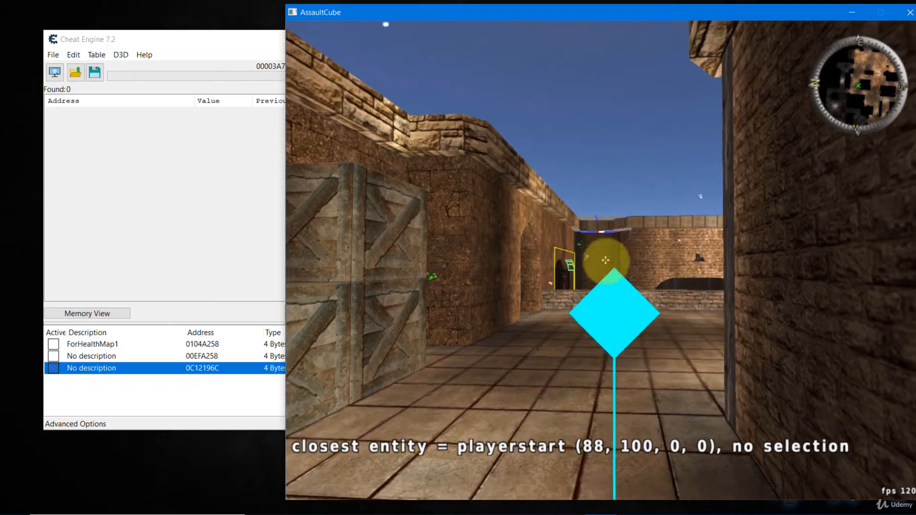
key("e")
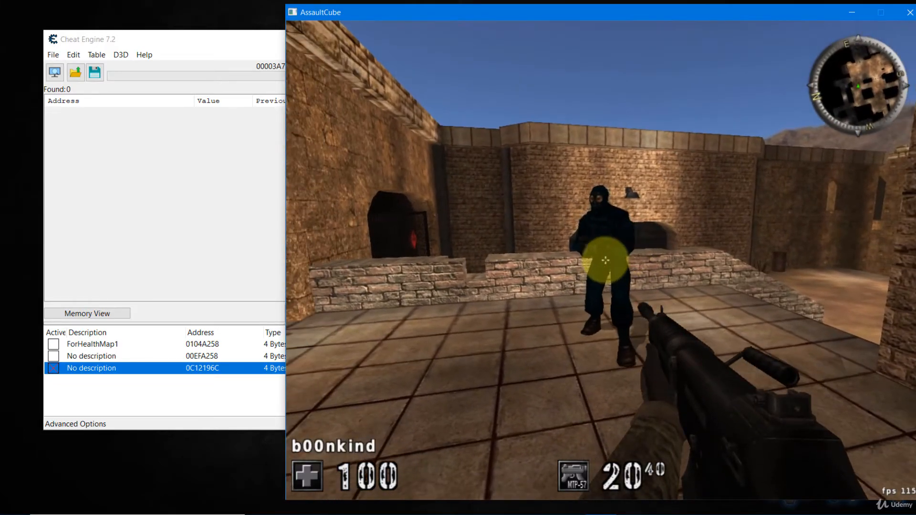
left_click(606, 260)
left_click(605, 260)
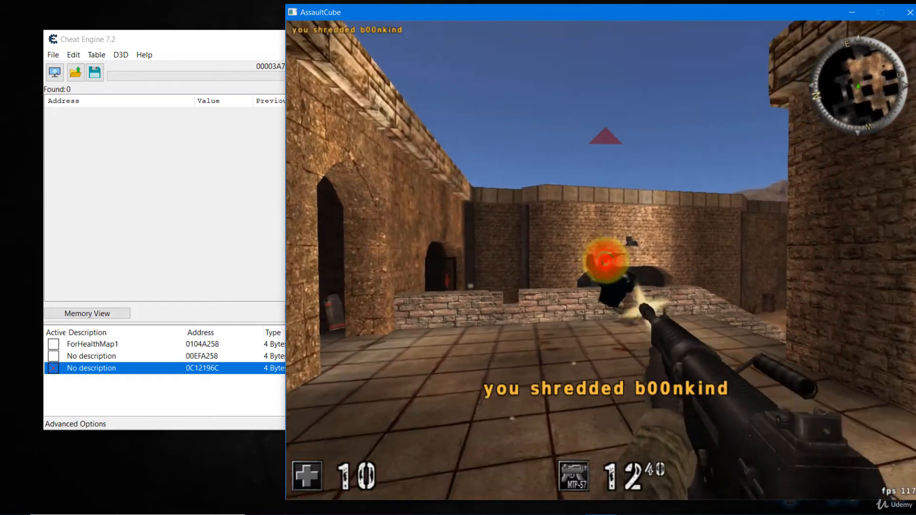
Switch to Cheat Engine and delete the 0C12196C entry from the address list.
key("alt+Tab")
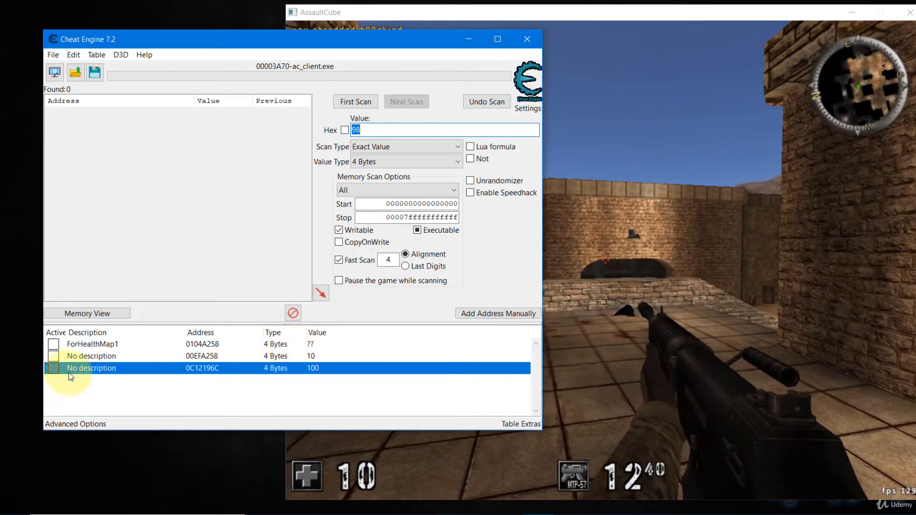
right_click(163, 376)
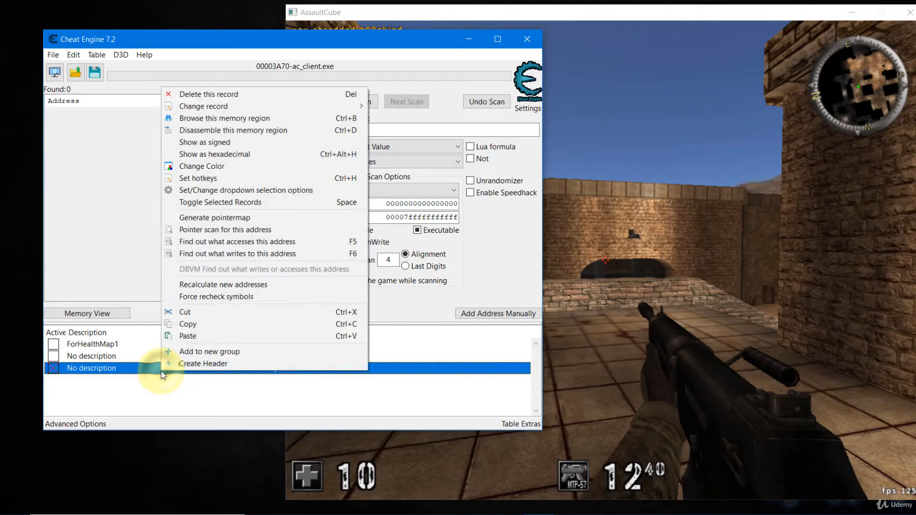
left_click(218, 97)
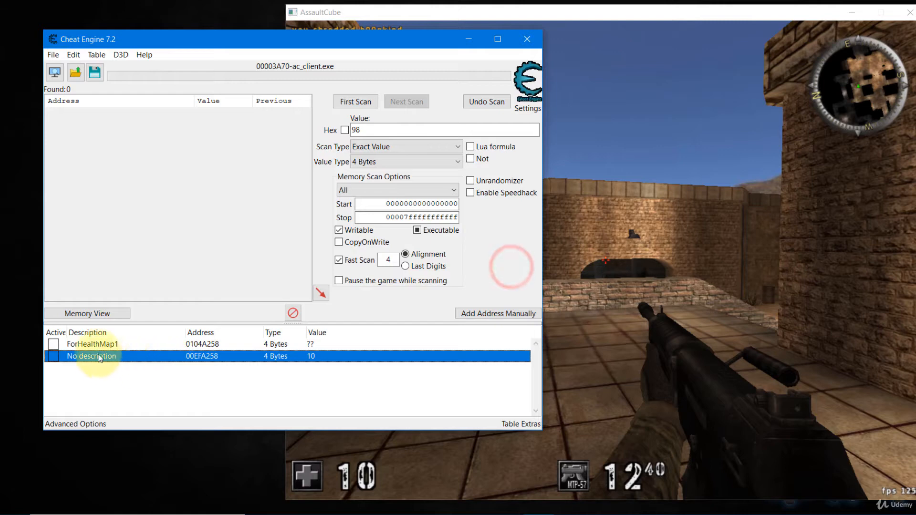
Change the description of the 00EFA258 entry to ForHealthMap2.
double_click(99, 356)
type("F")
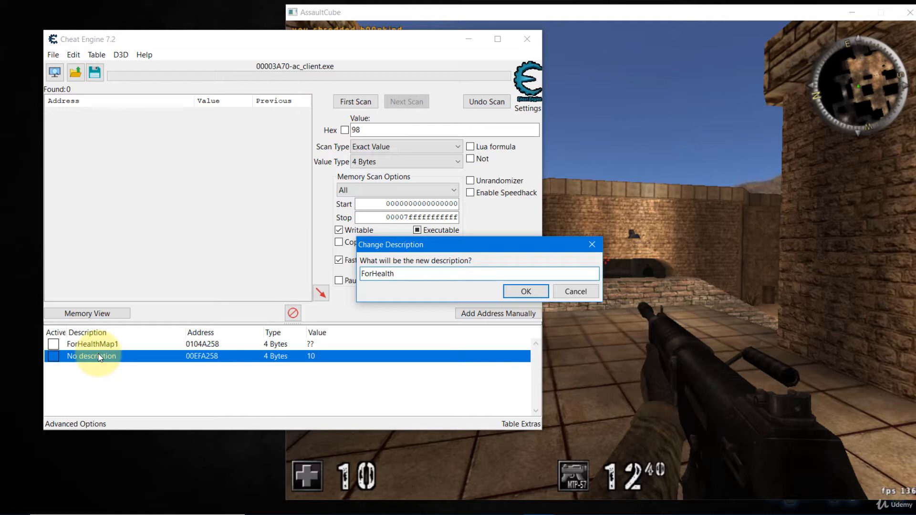
type("orHealthMap2")
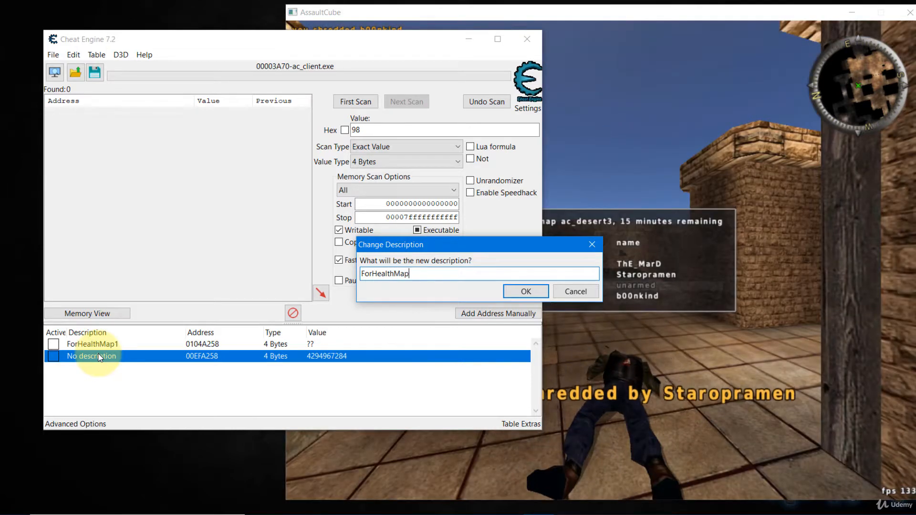
left_click(534, 296)
Respawn in AssaultCube, return to Cheat Engine, and generate a pointermap for ForHealthMap2 saved as ptr map 2.scandata in the GameHacking folder.
left_click(686, 349)
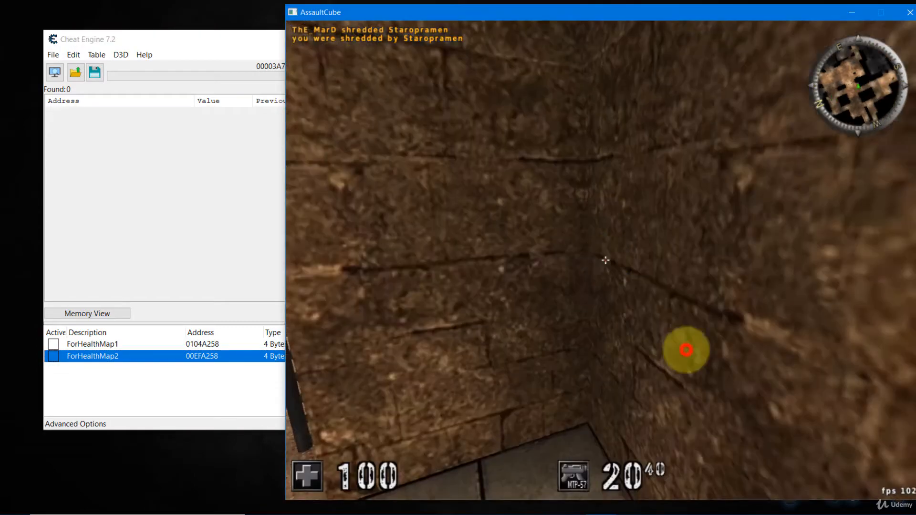
key("alt+Tab")
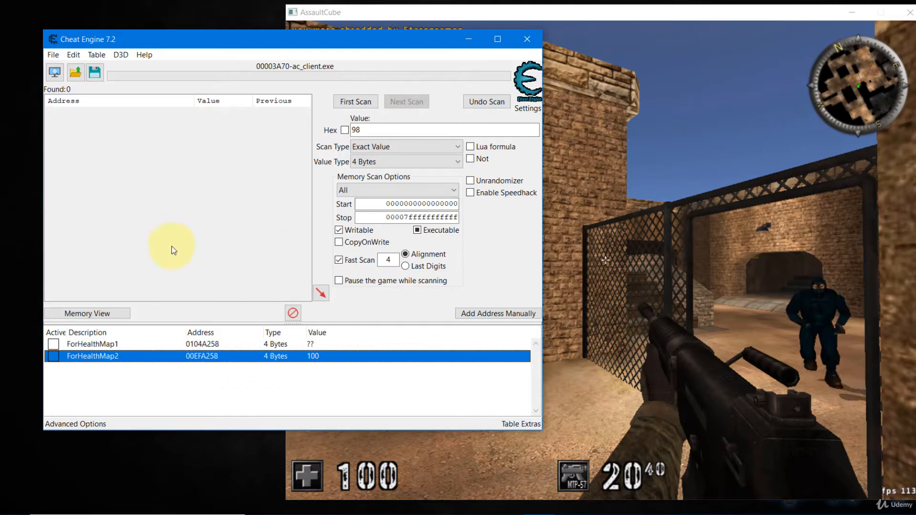
right_click(210, 358)
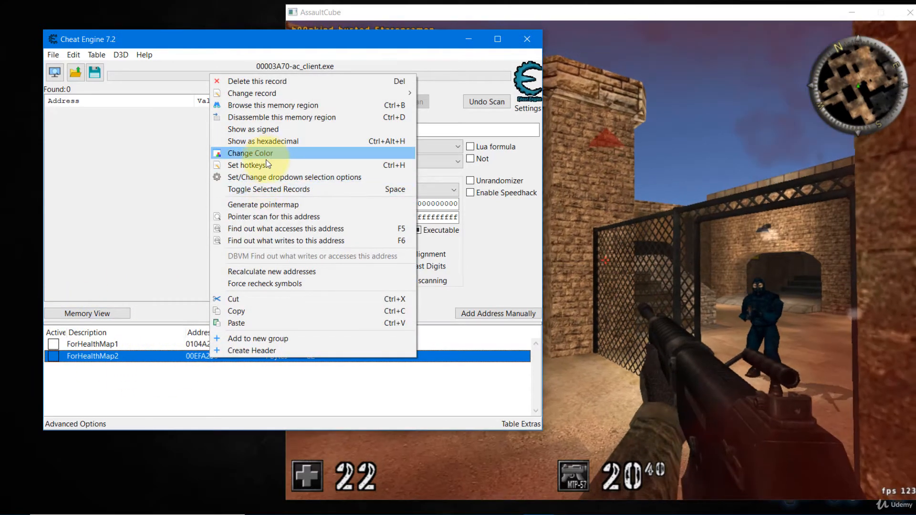
left_click(267, 206)
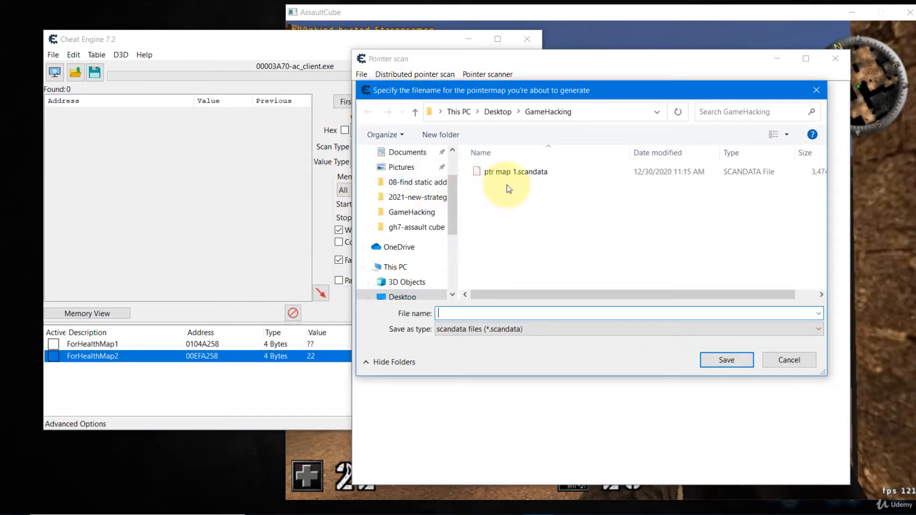
left_click(511, 174)
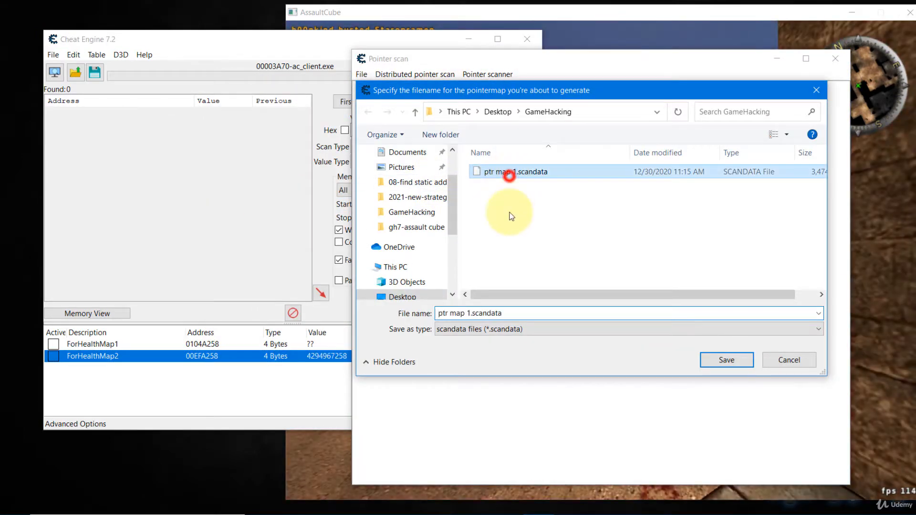
double_click(470, 313)
left_click(470, 313)
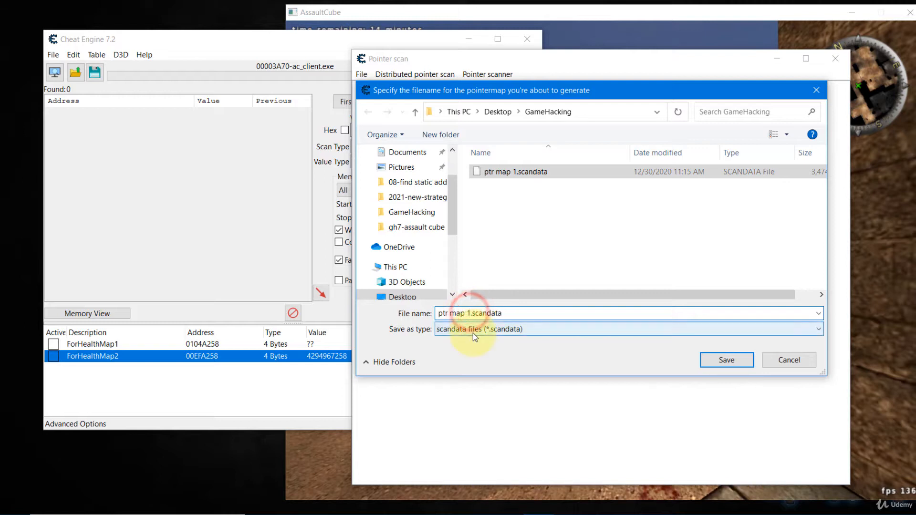
key("BackSpace")
type("2")
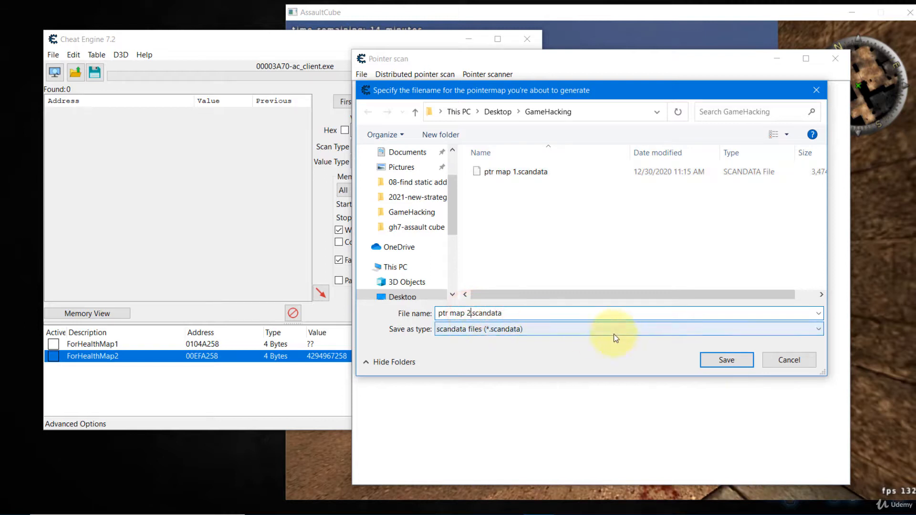
left_click(735, 360)
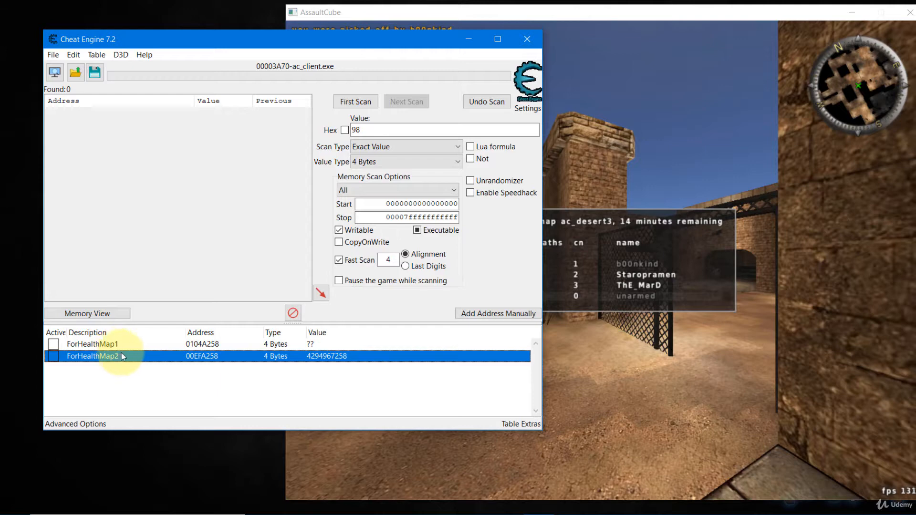
Find out what accesses the ForHealthMap2 address, allowing the debugger to attach, and place the opcode window over the scan list.
right_click(198, 363)
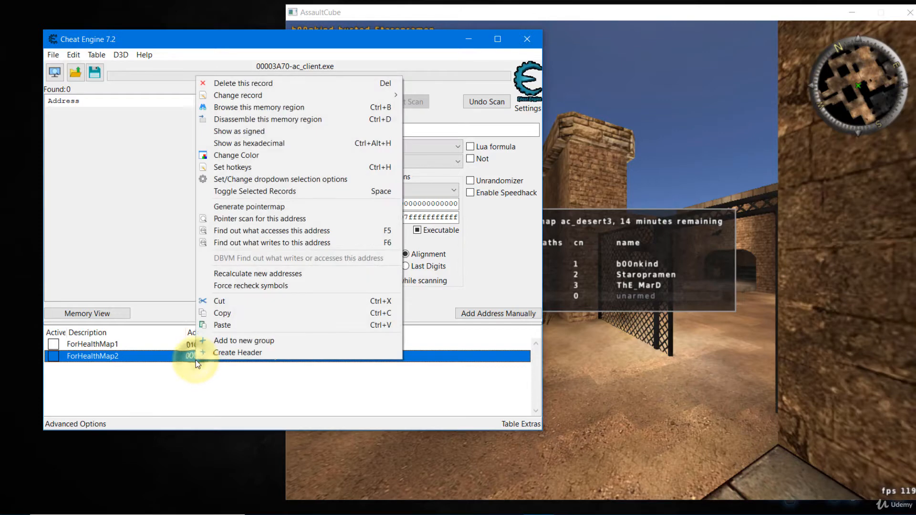
left_click(278, 231)
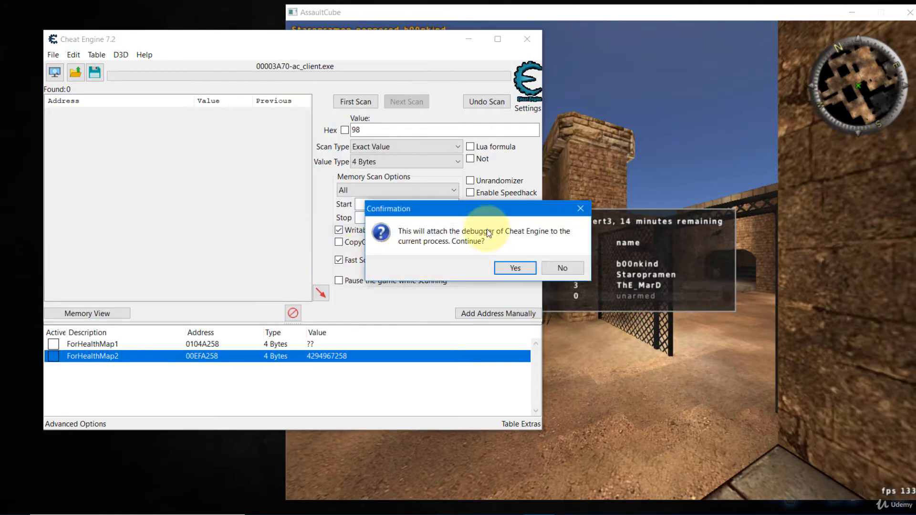
left_click(514, 268)
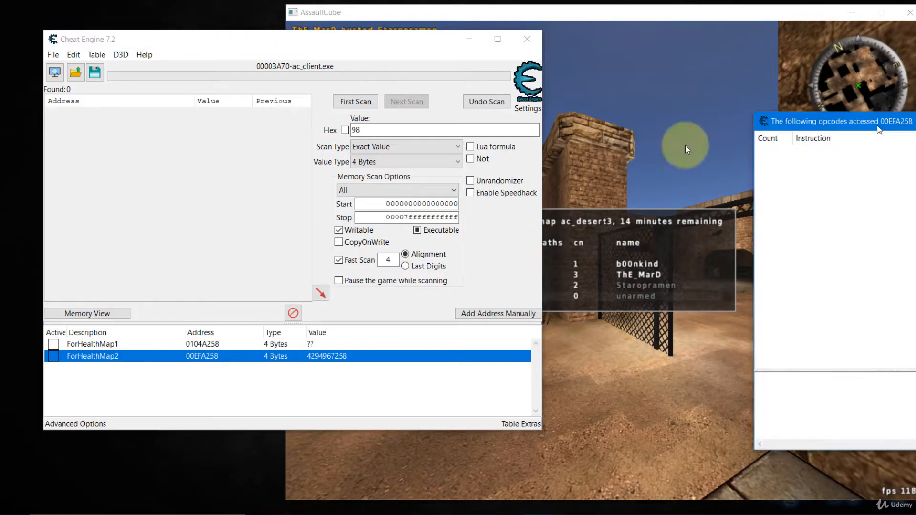
left_click_drag(864, 116, 223, 77)
Switch to AssaultCube, respawn, walk to the enemies and engage them so that the player's health is accessed and changed.
left_click(620, 146)
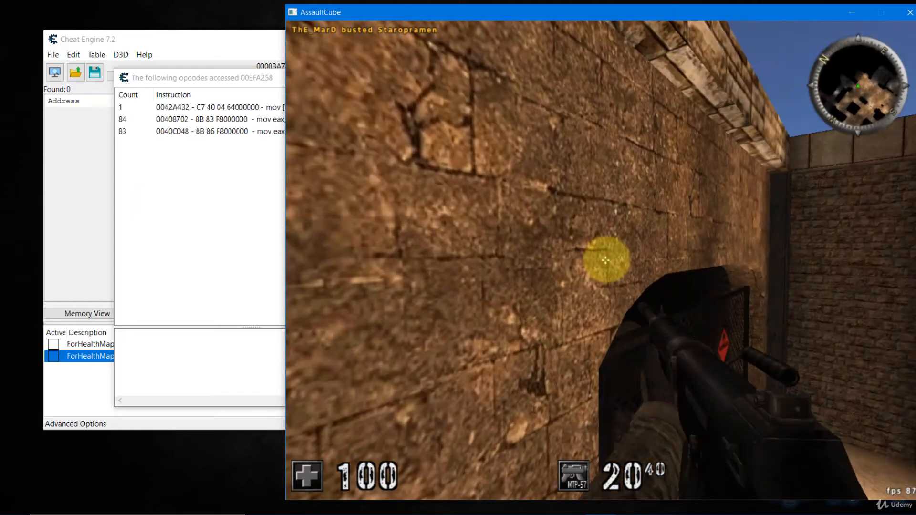
key("w")
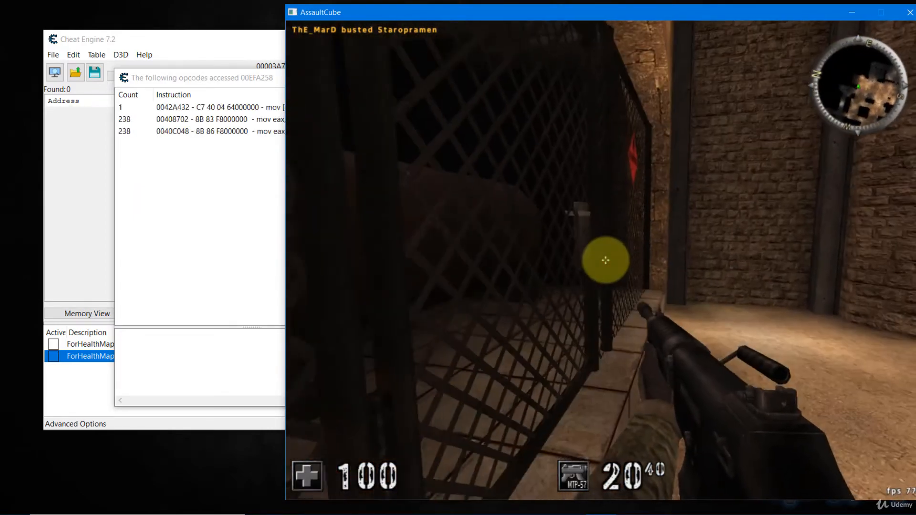
key("w")
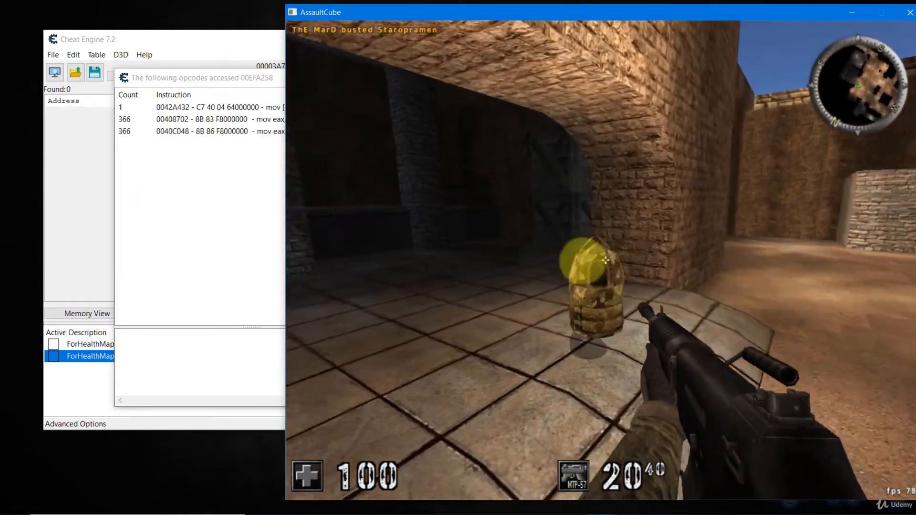
key("w")
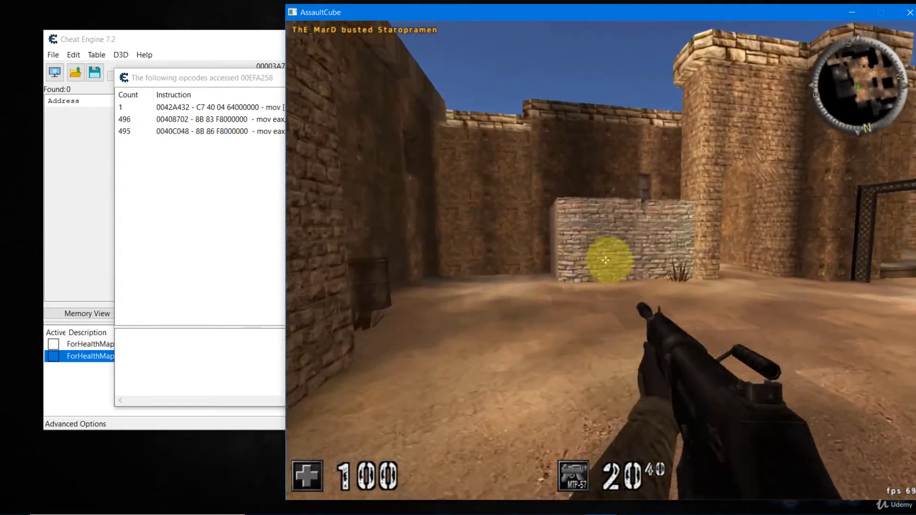
key("w")
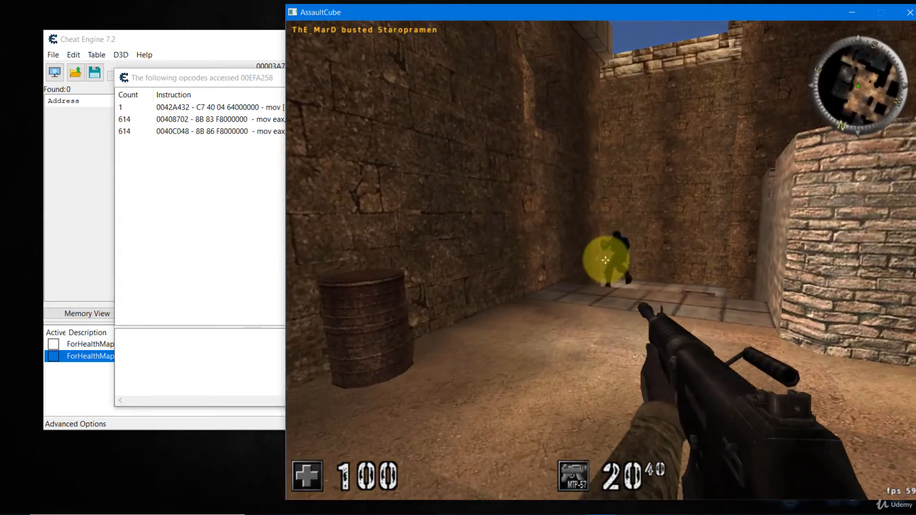
key("w")
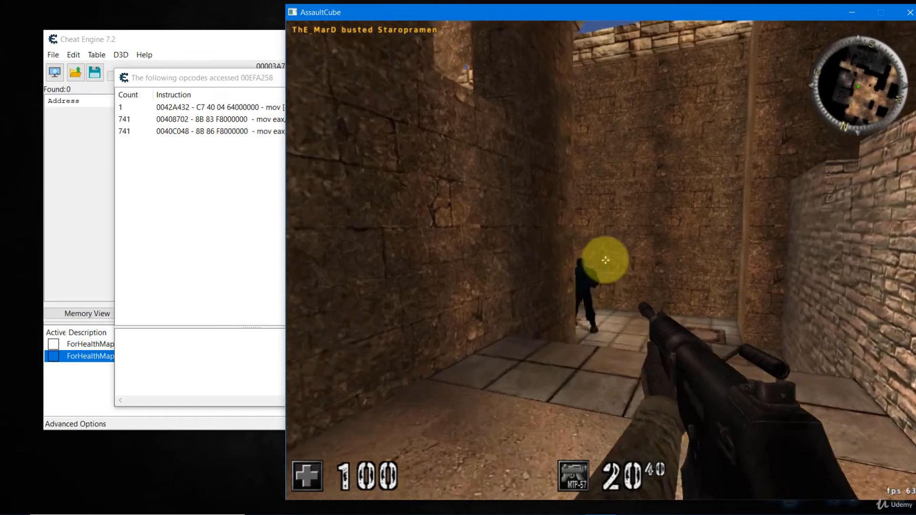
key("w")
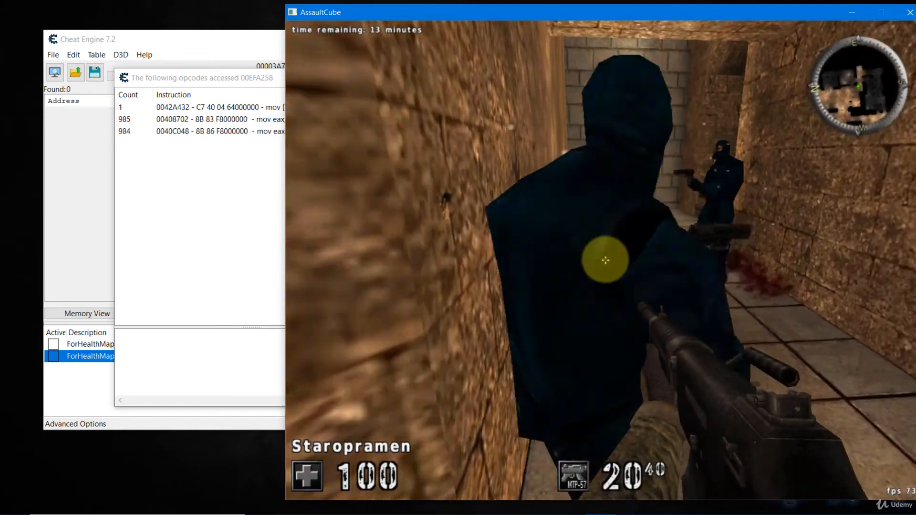
left_click(605, 260)
left_click(605, 260)
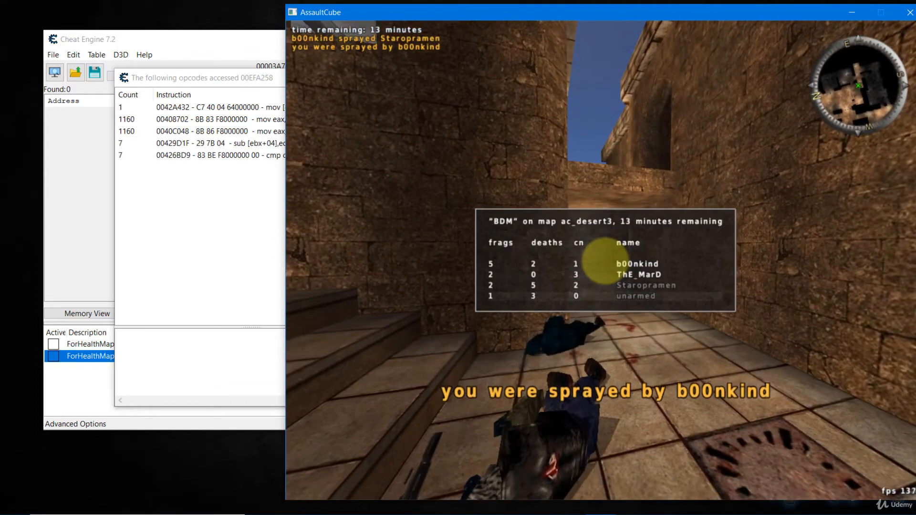
Return to Cheat Engine, stop recording accesses to 00EFA258, and move the opcode window clear of the address list.
key("alt+Tab")
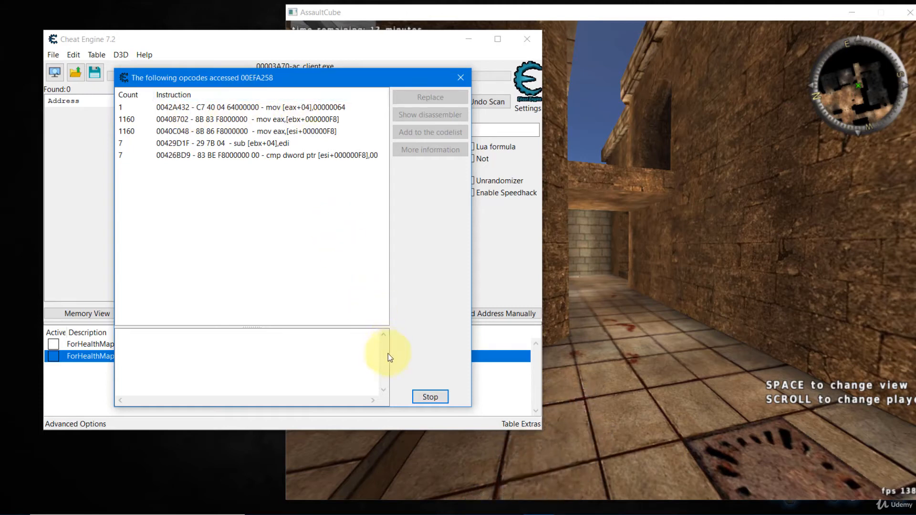
left_click(429, 397)
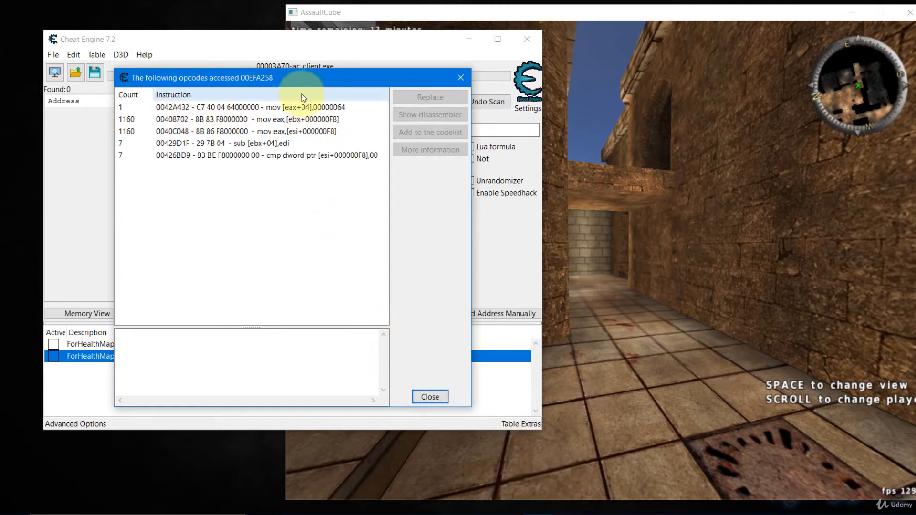
left_click_drag(298, 85, 573, 84)
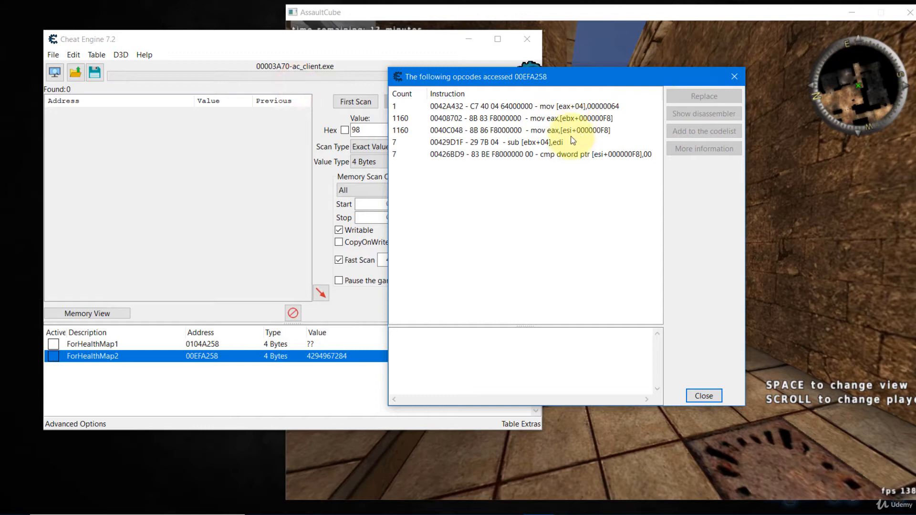
Examine the recorded instructions at 00408702, 0040C048 and 00426BD9 for the offset used to reach the health address.
left_click(608, 117)
left_click(607, 129)
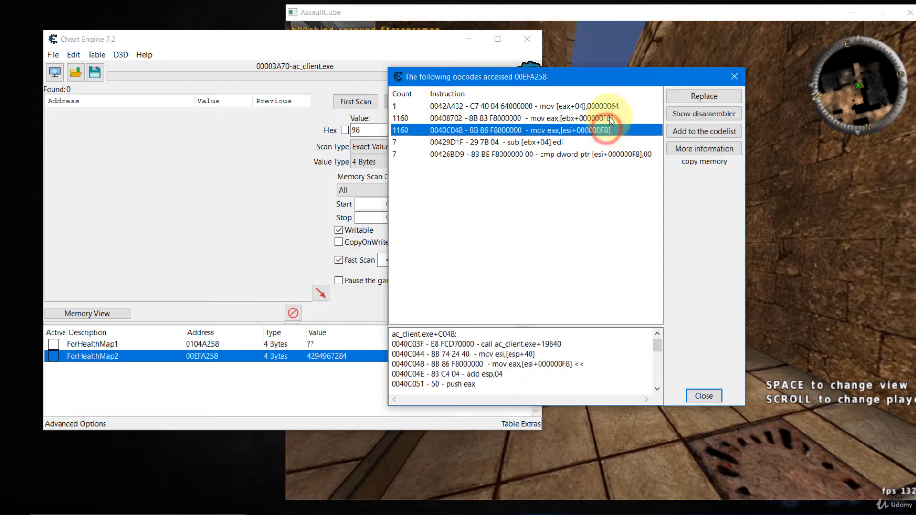
left_click(628, 154)
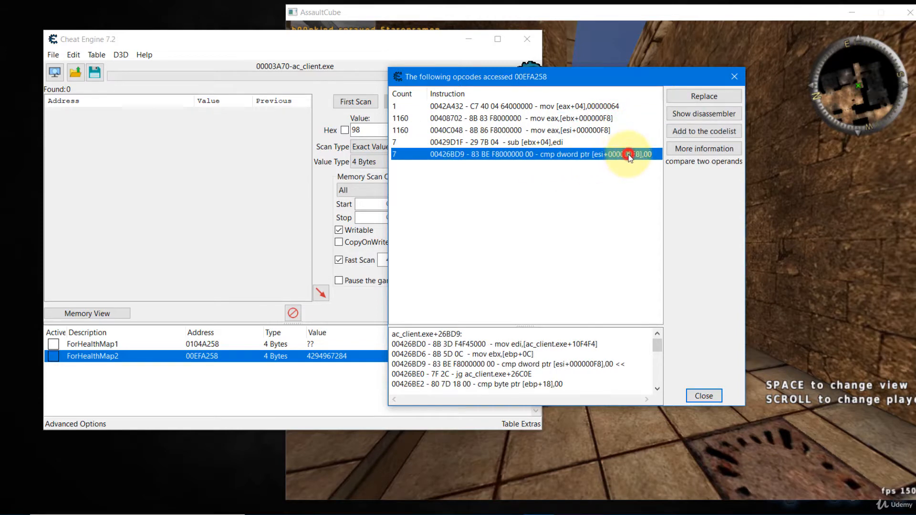
left_click(605, 118)
left_click(604, 130)
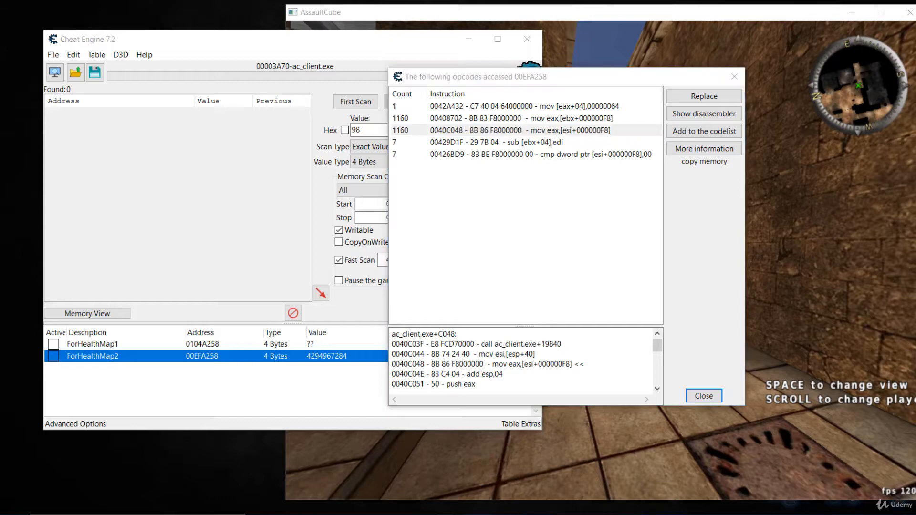
Switch to the Intro Pointer Scanning presentation, highlight the health offset f8 on the Tips slide, and return to Cheat Engine.
left_click_drag(915, 165, 424, 97)
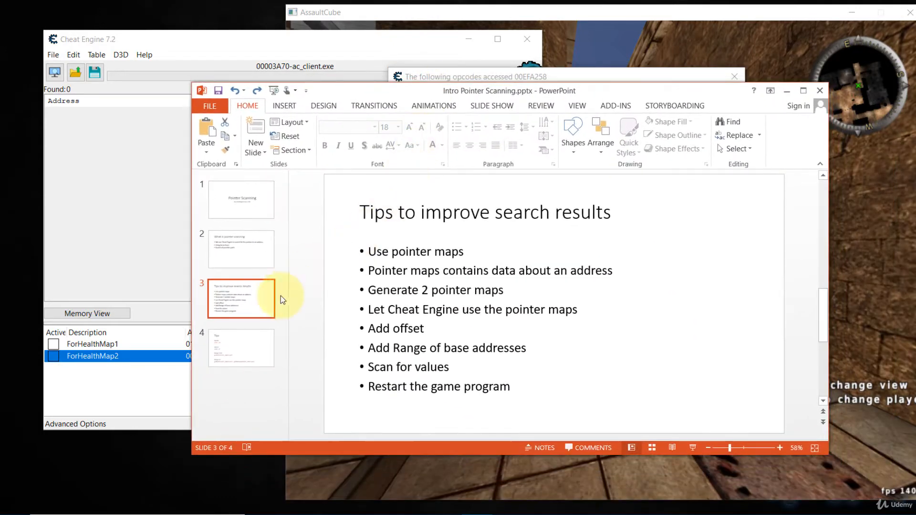
left_click(237, 352)
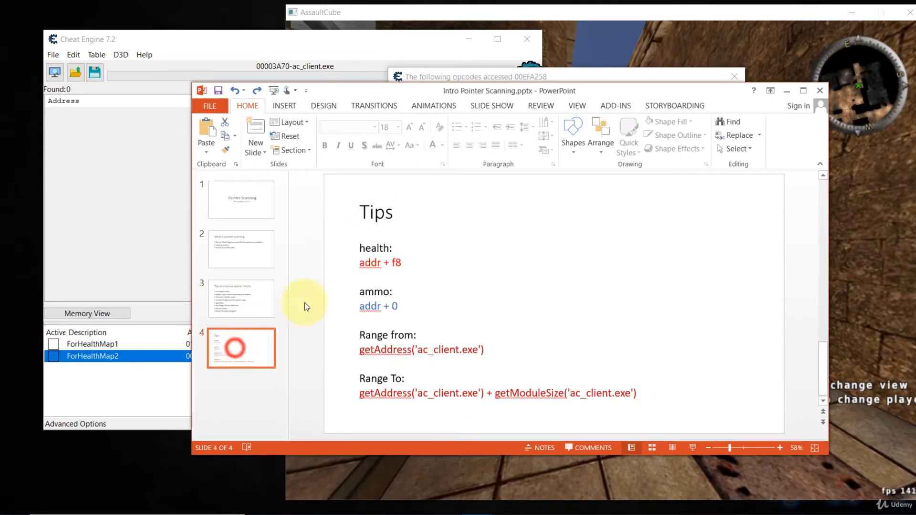
double_click(394, 263)
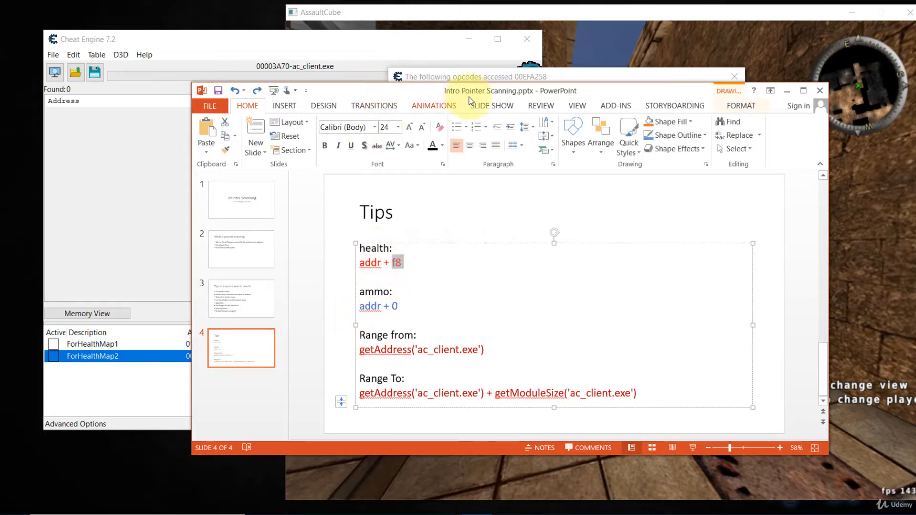
left_click(477, 78)
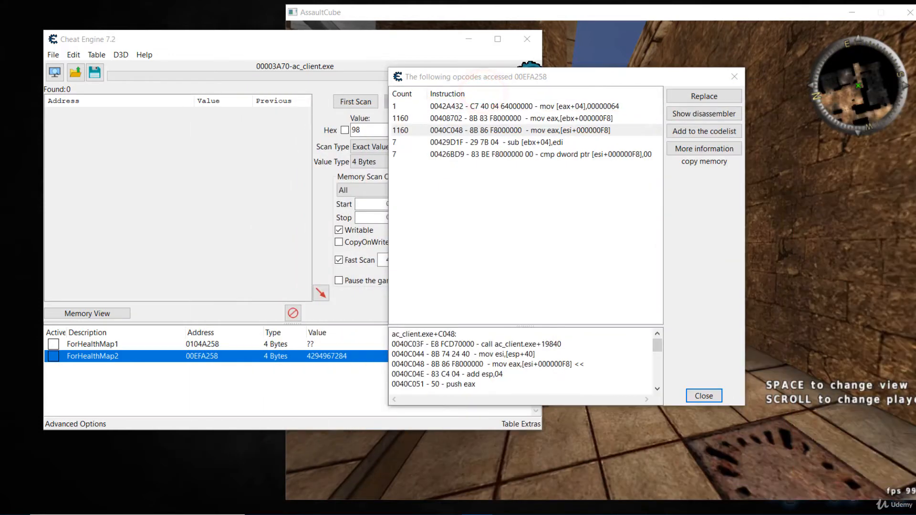
Close the opcode window and set up a pointer scan for ForHealthMap2 using the saved pointermap ptr map 2.scandata.
left_click(703, 396)
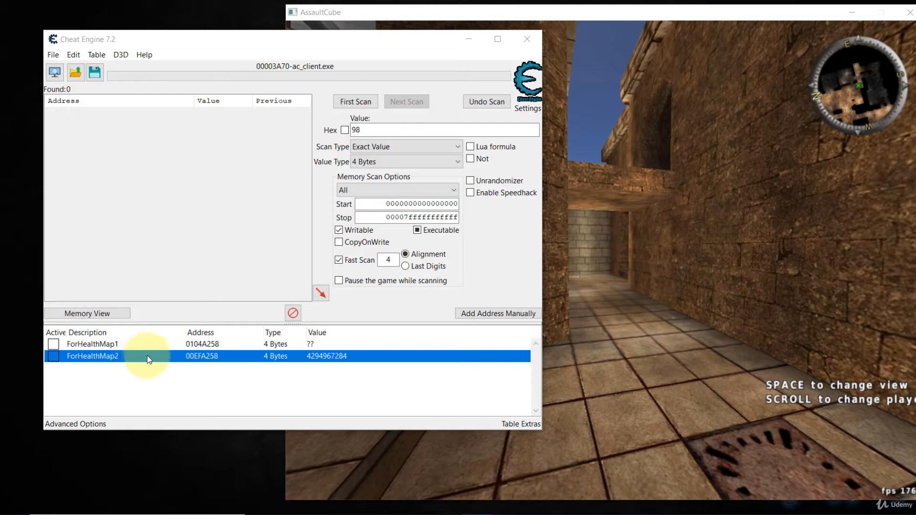
right_click(204, 359)
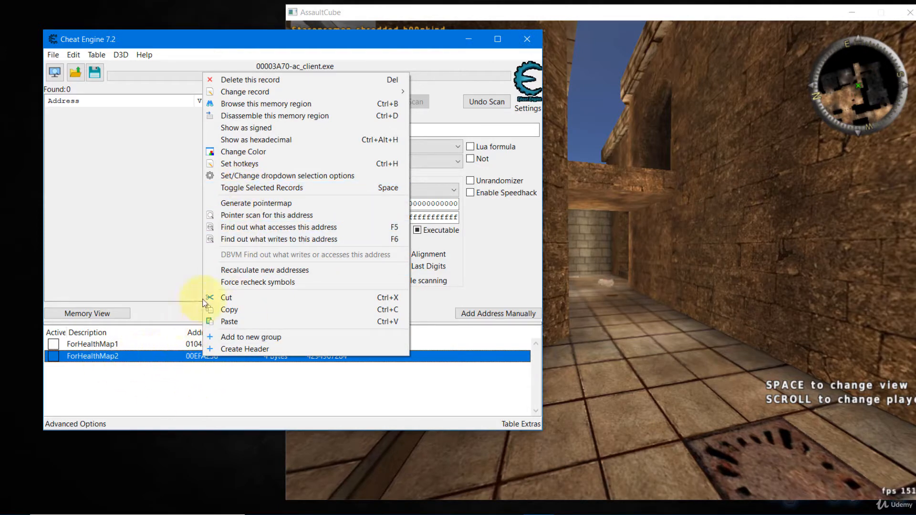
left_click(279, 215)
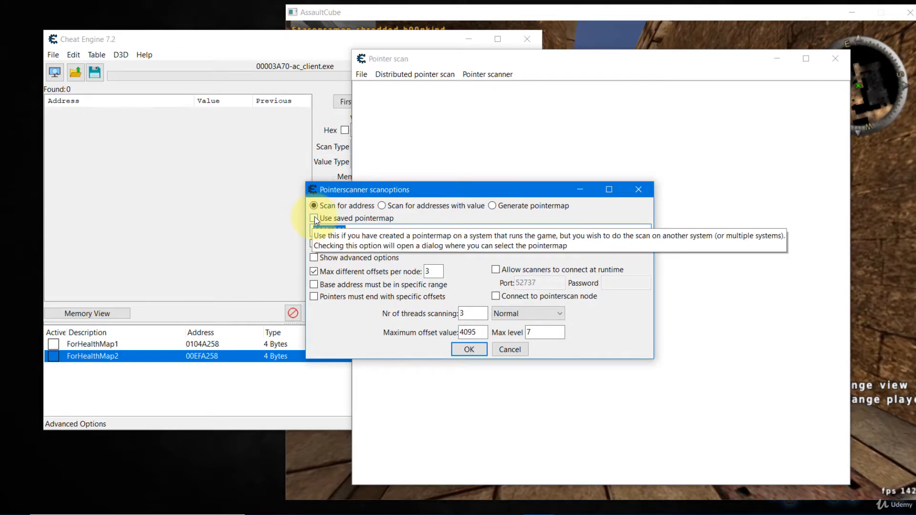
left_click(314, 218)
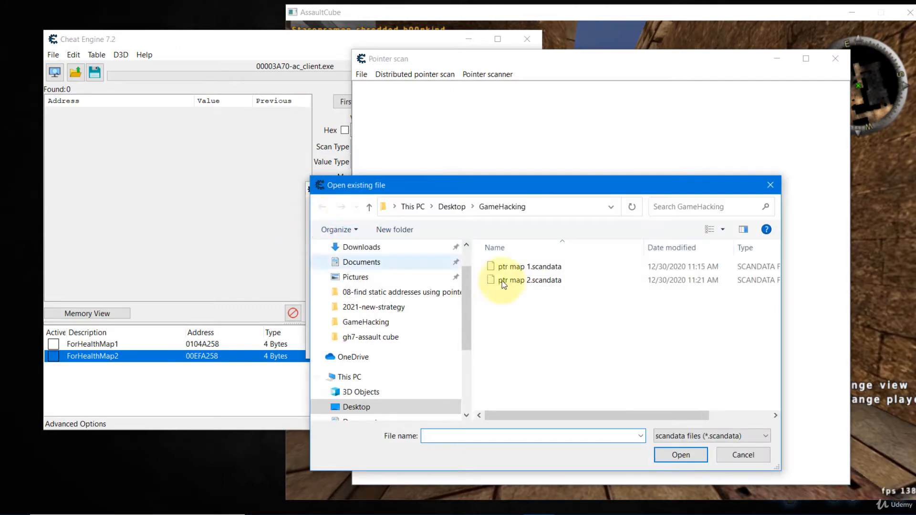
left_click(528, 281)
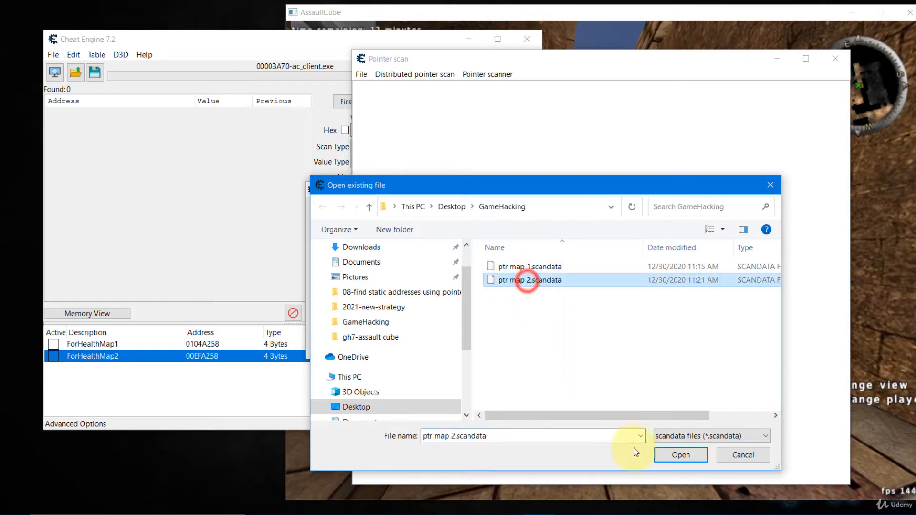
left_click(680, 455)
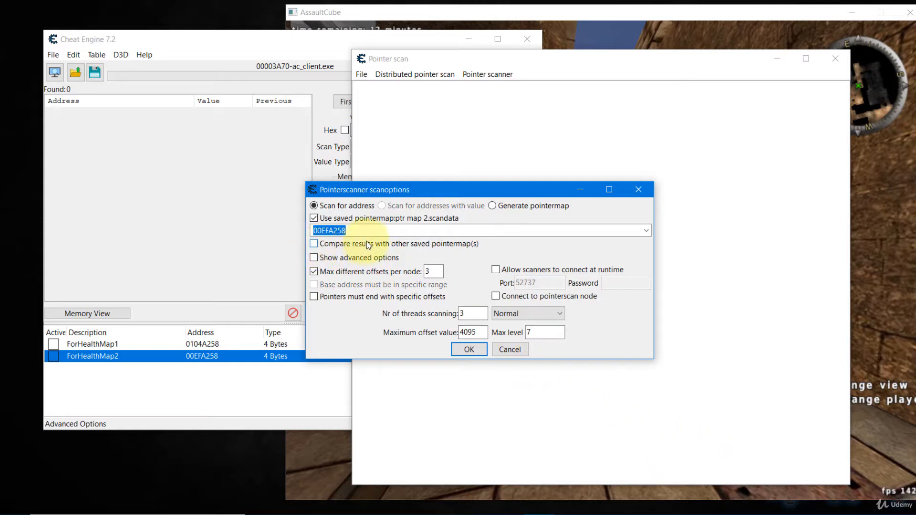
Compare the scan results with the saved pointermap ptr map 1.scandata, using address 0104A258 of ForHealthMap1.
left_click(313, 244)
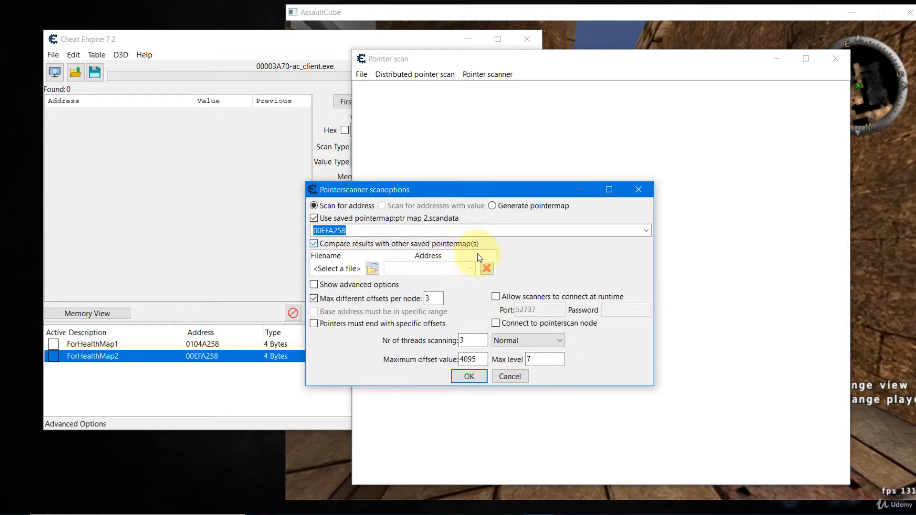
left_click(372, 269)
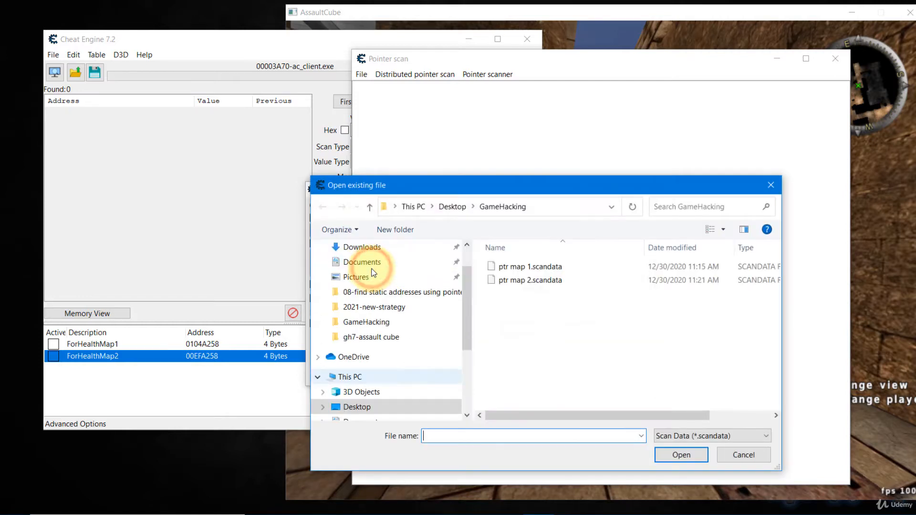
left_click(532, 267)
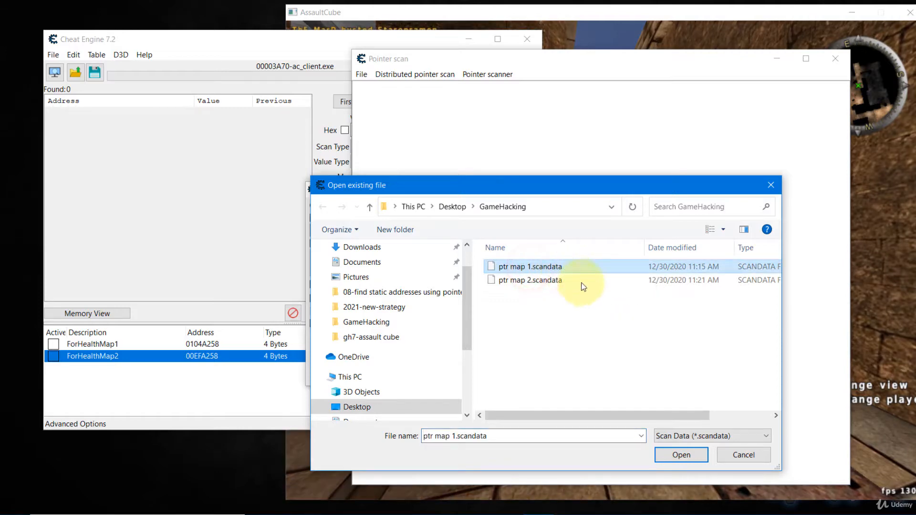
left_click(681, 455)
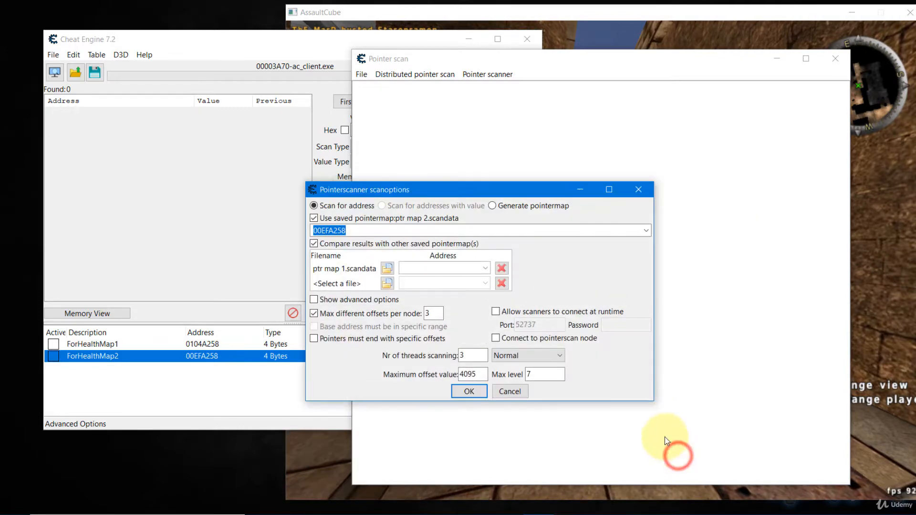
left_click(423, 268)
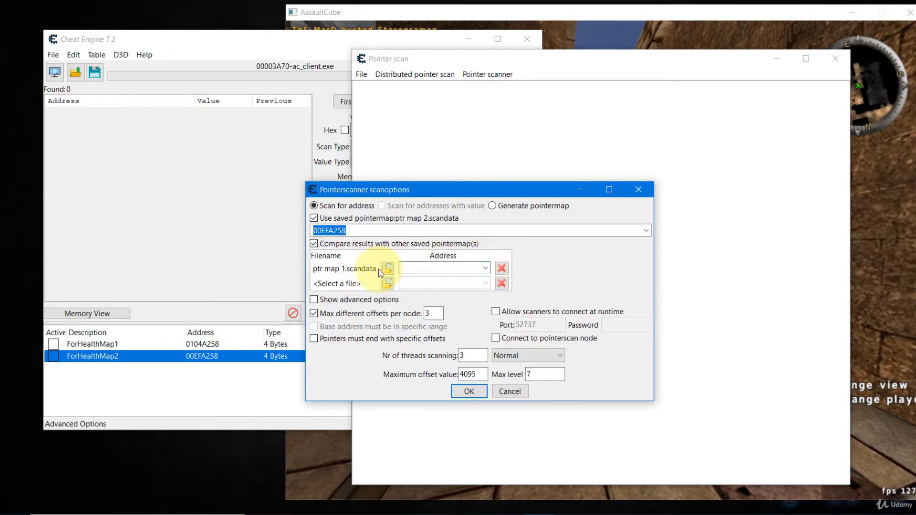
left_click(486, 269)
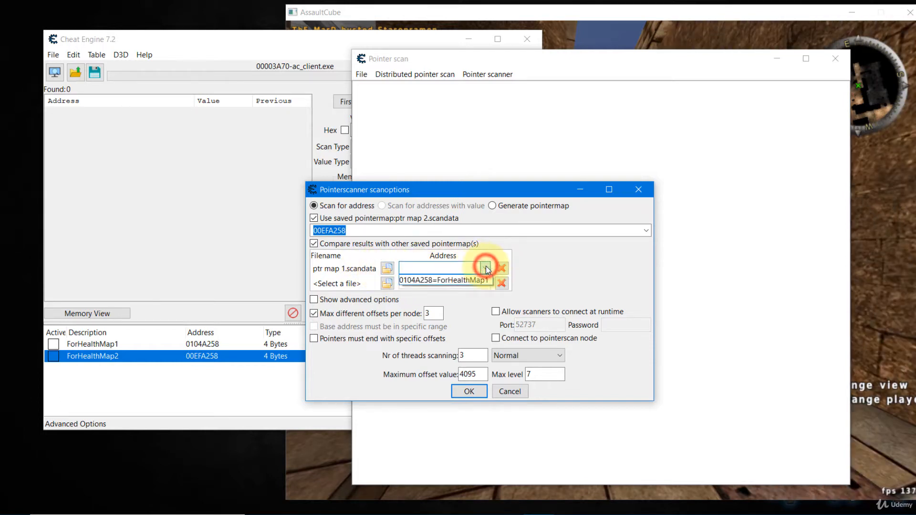
left_click(435, 280)
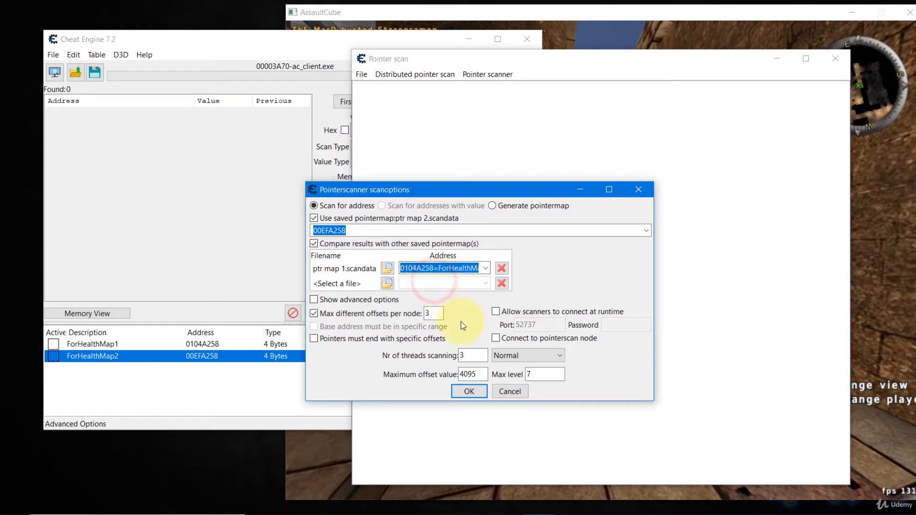
Set the pointer scan's max level to 5 and accept the scan options.
double_click(537, 375)
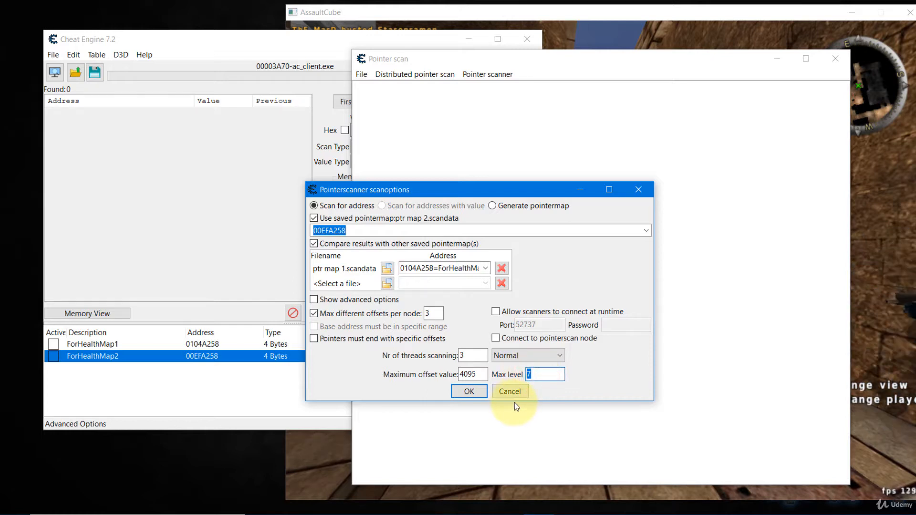
type("5")
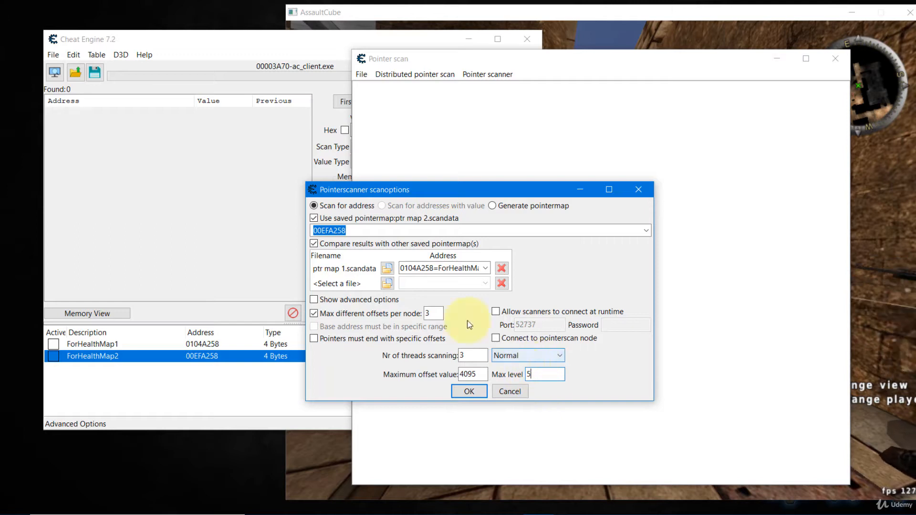
left_click(540, 379)
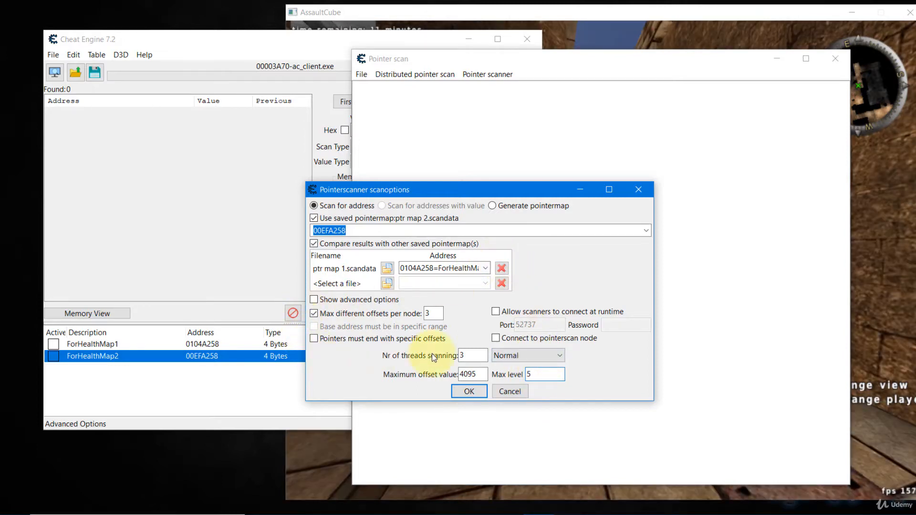
left_click(469, 392)
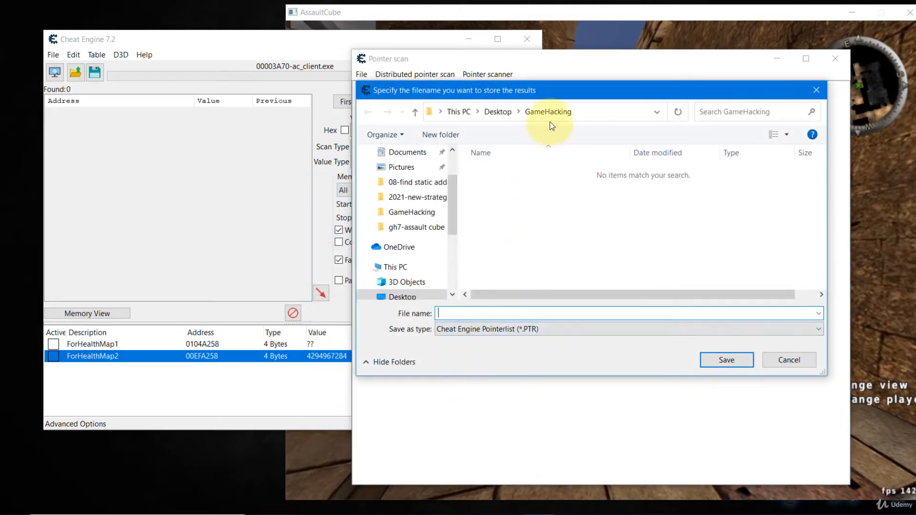
Save the pointer scan results as healthPtrs in the GameHacking folder.
left_click(456, 312)
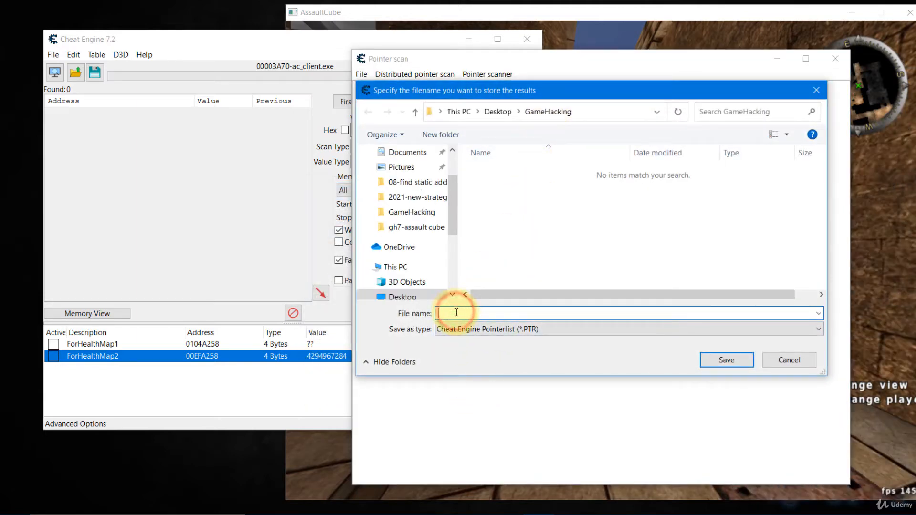
type("p")
key("BackSpace")
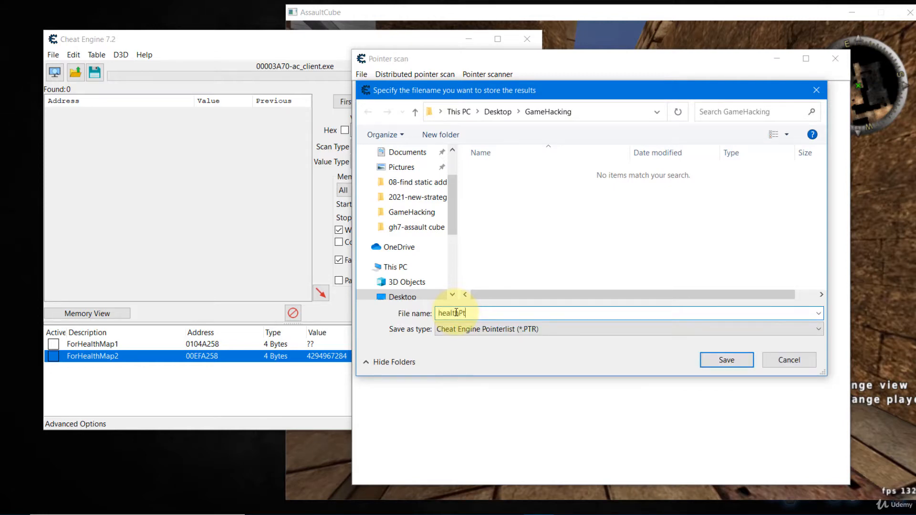
type("healthPtrs")
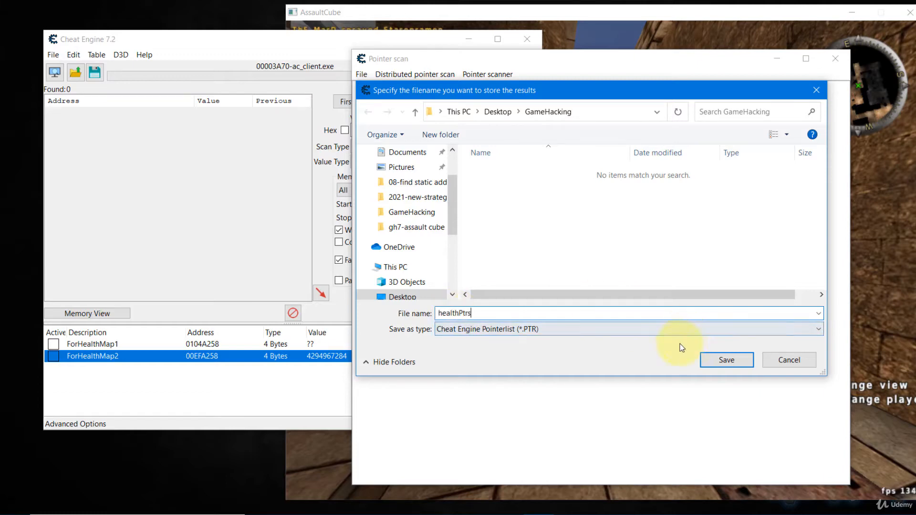
left_click(735, 363)
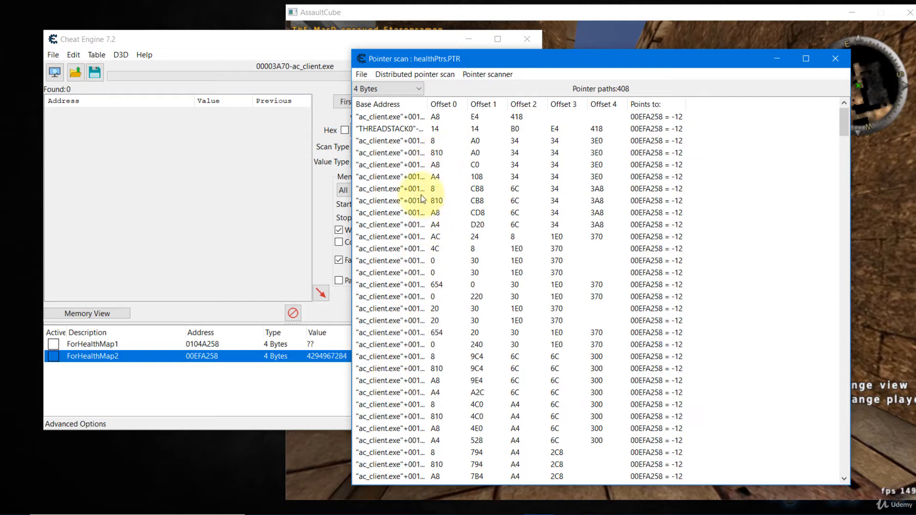
Sort the pointer scan results by base address and widen that column to show the full module offsets.
left_click(398, 103)
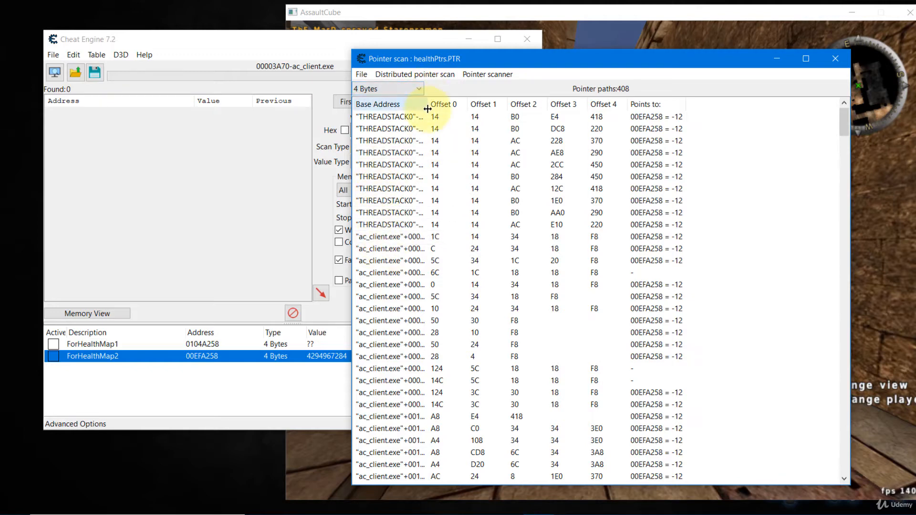
left_click_drag(428, 109, 521, 143)
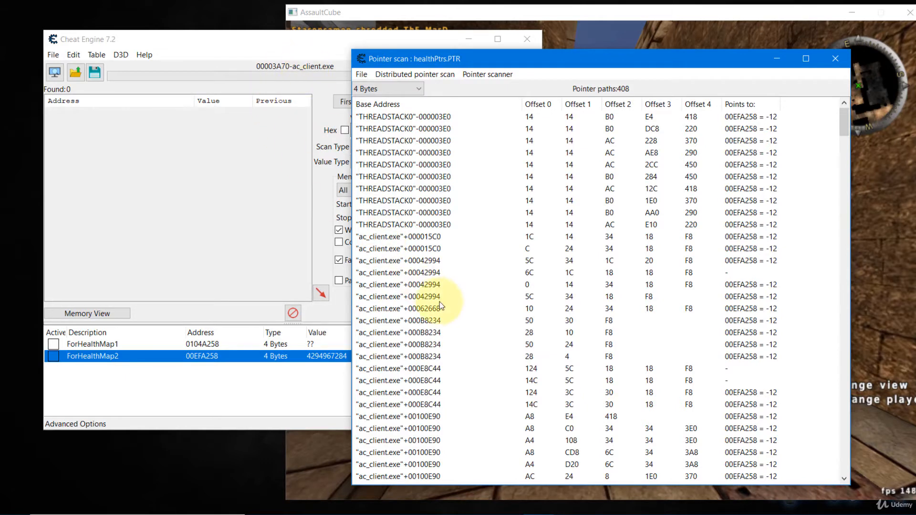
scroll(440, 303, "down", 15)
scroll(442, 299, "up", 12)
scroll(441, 299, "up", 3)
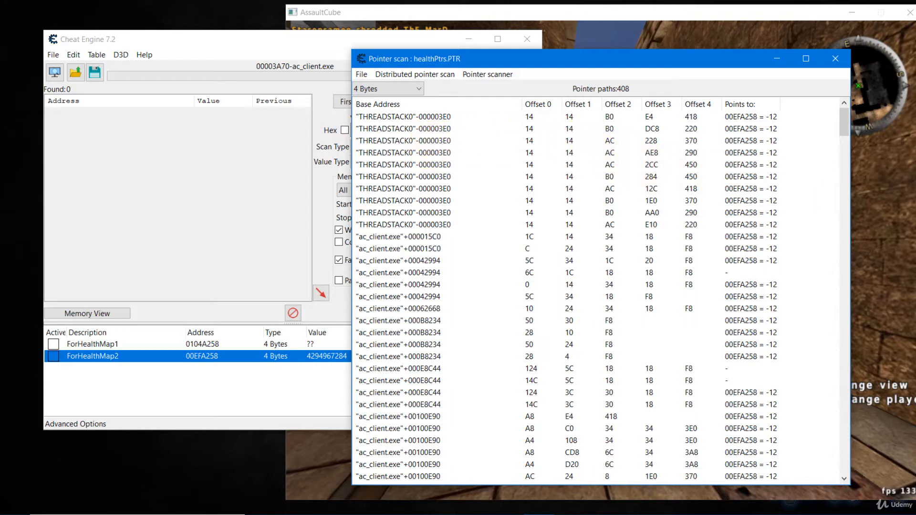
Set up a memory rescan requiring pointers to end with offset f8, checking the health offset on the presentation's Tips slide.
left_click(488, 75)
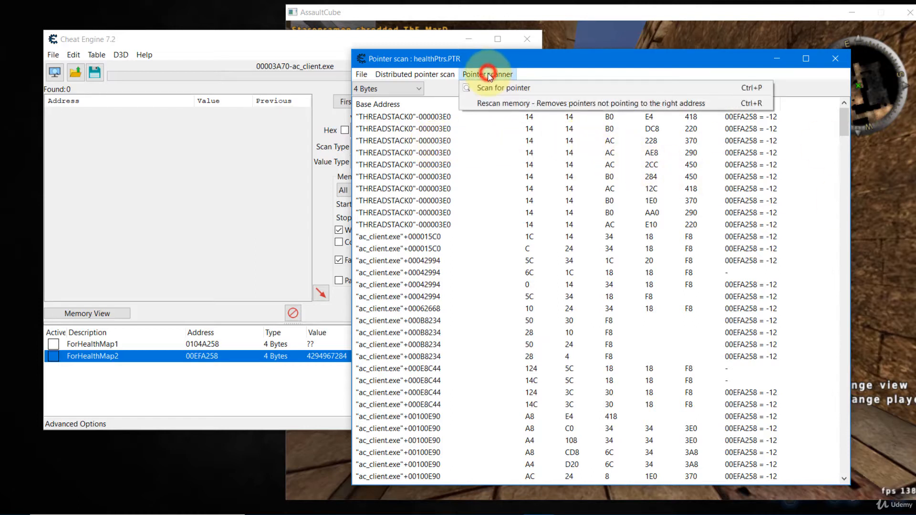
left_click(491, 103)
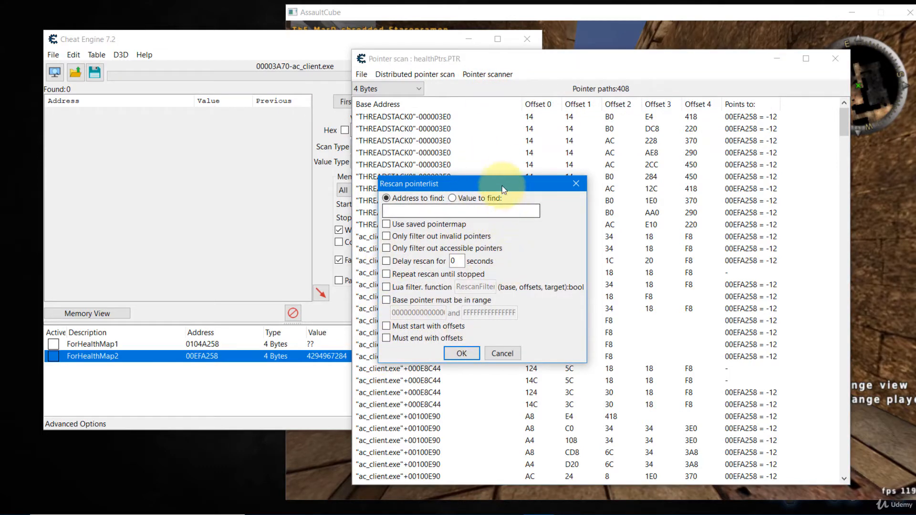
left_click_drag(496, 186, 371, 138)
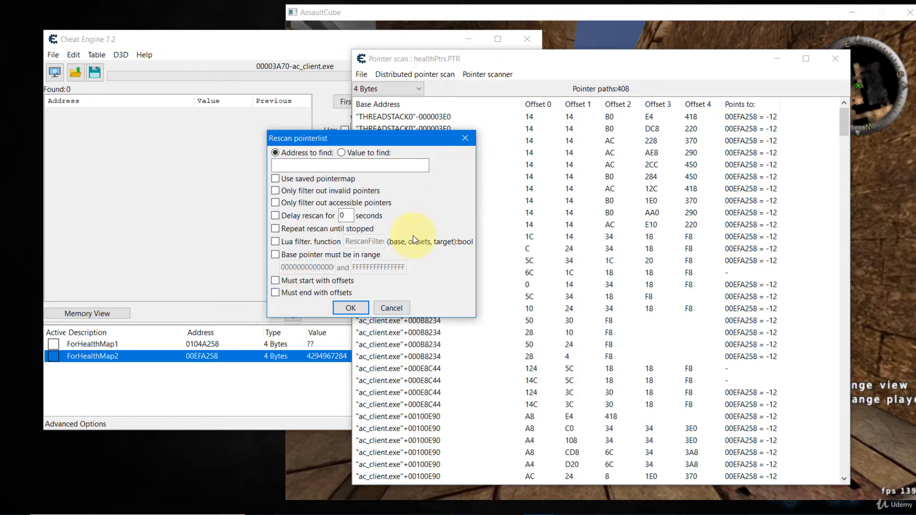
left_click(276, 293)
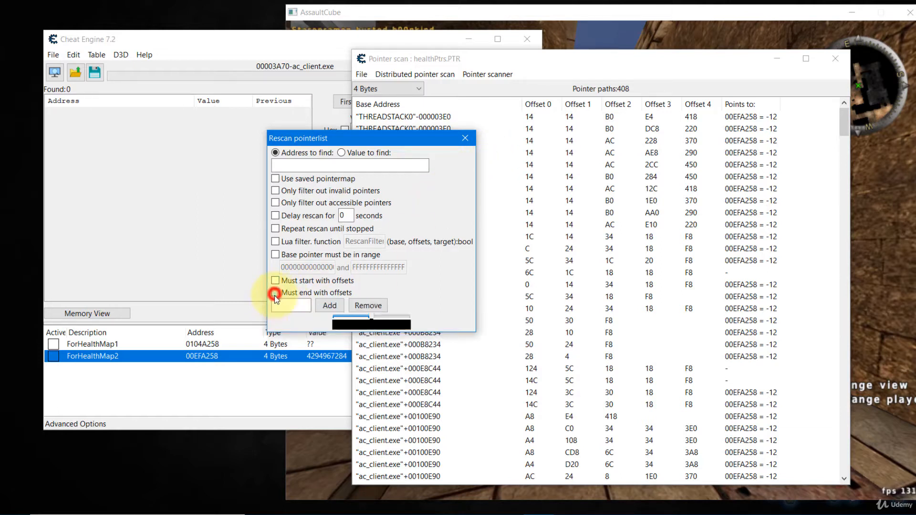
left_click(296, 308)
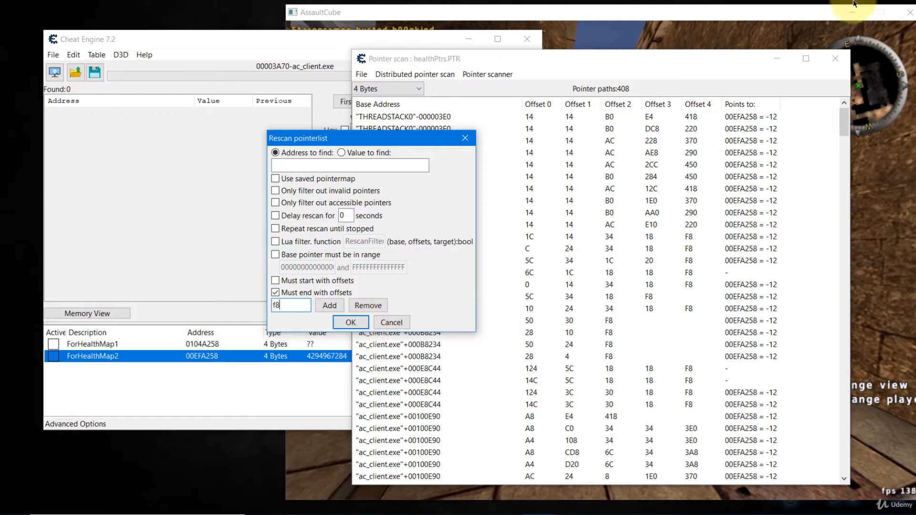
left_click_drag(915, 80, 429, 67)
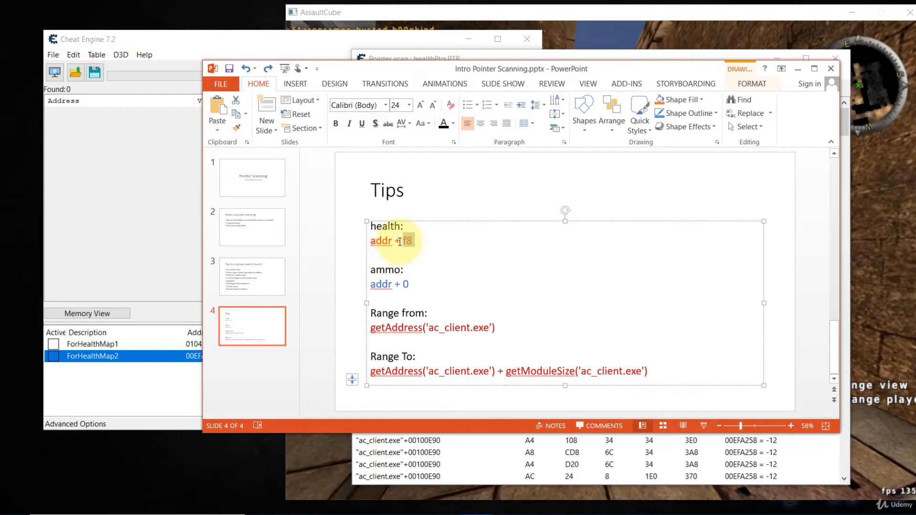
left_click_drag(460, 73, 915, 77)
left_click(460, 62)
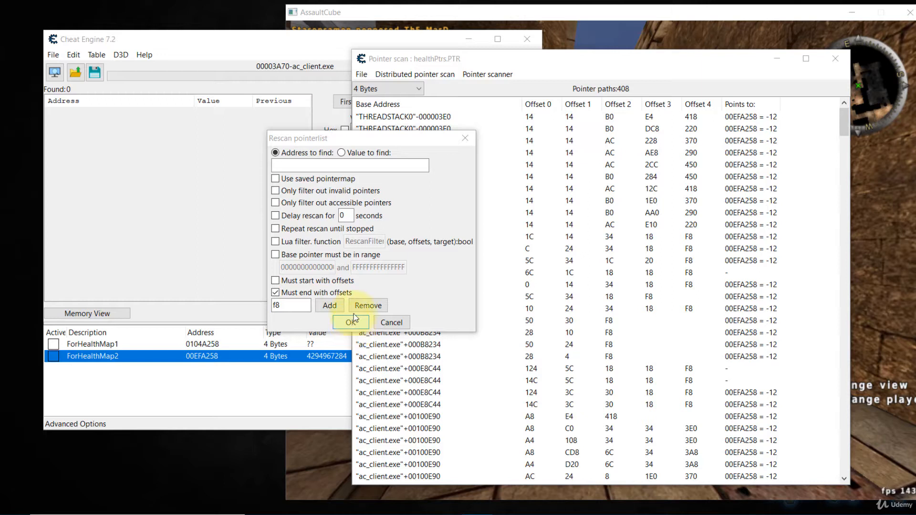
Check the player's health in AssaultCube and set the rescan to find the value 100.
left_click(342, 153)
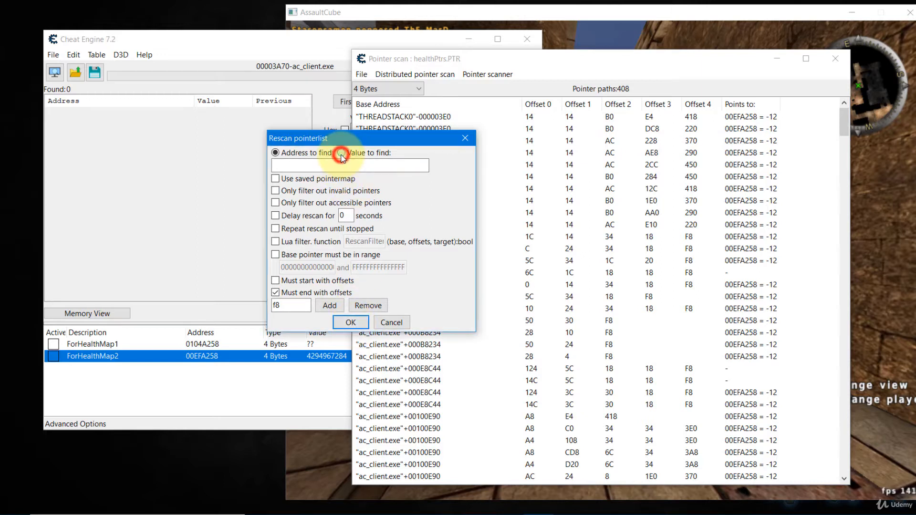
left_click(646, 34)
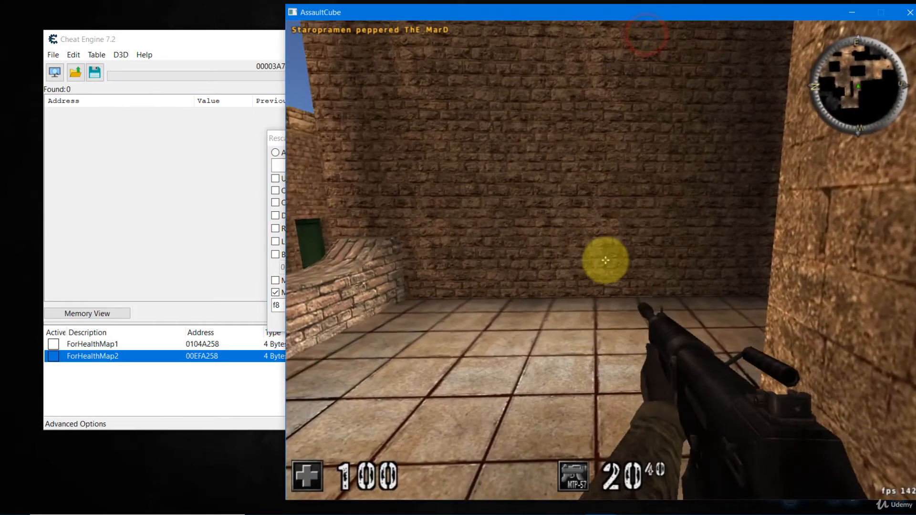
key("alt+Tab")
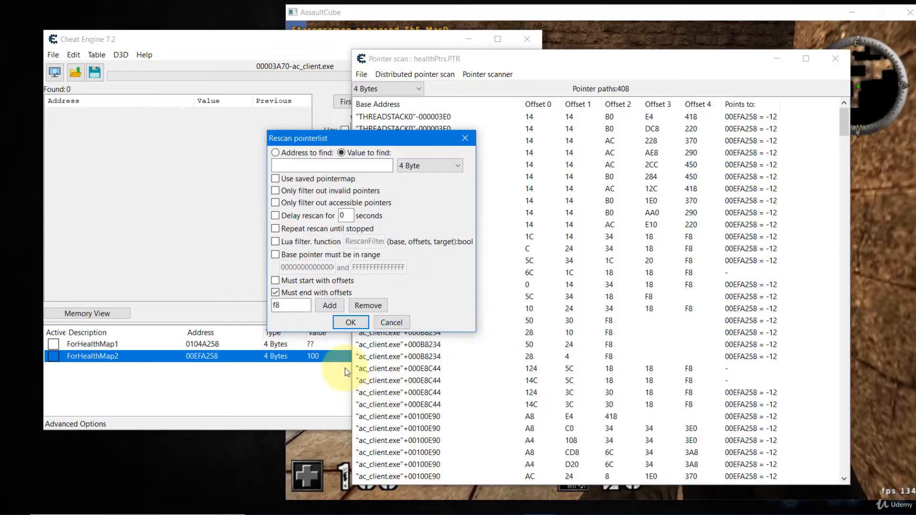
left_click(354, 166)
type("100")
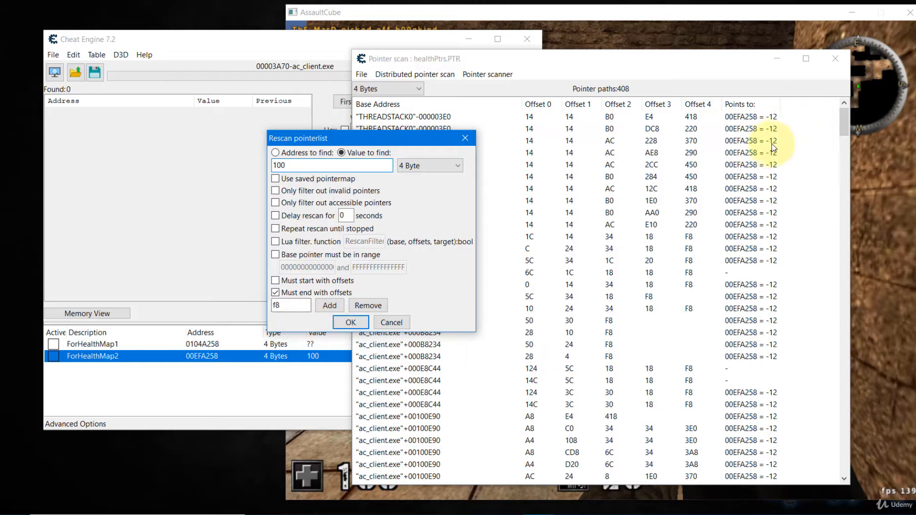
Run the rescan and store its results over the existing healthPtrs.PTR file.
left_click(351, 323)
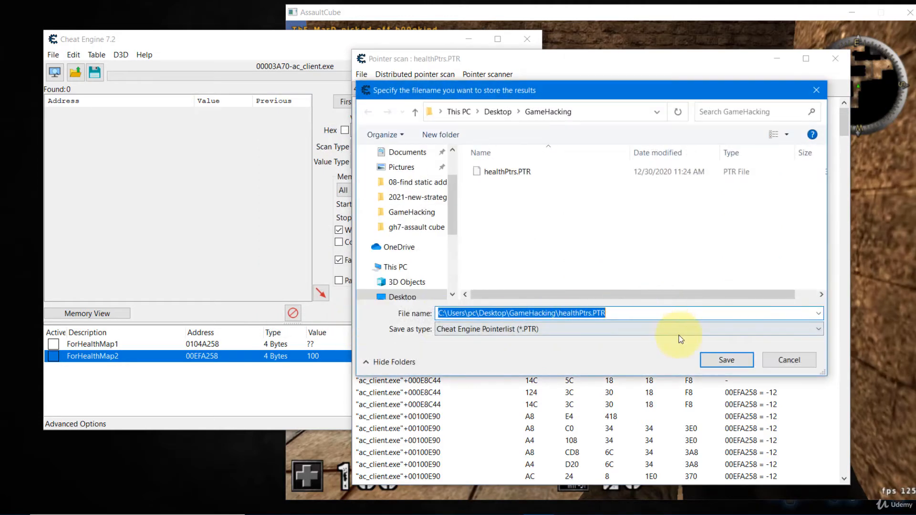
left_click(718, 363)
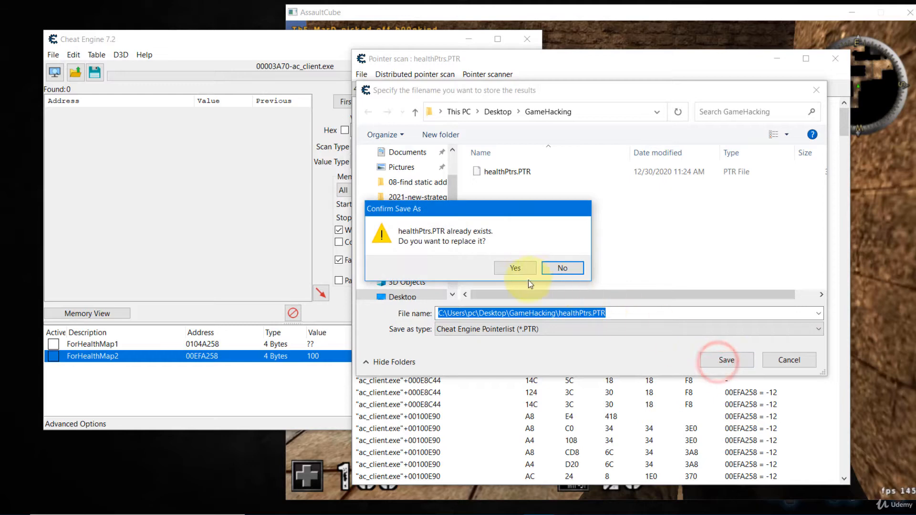
left_click(520, 268)
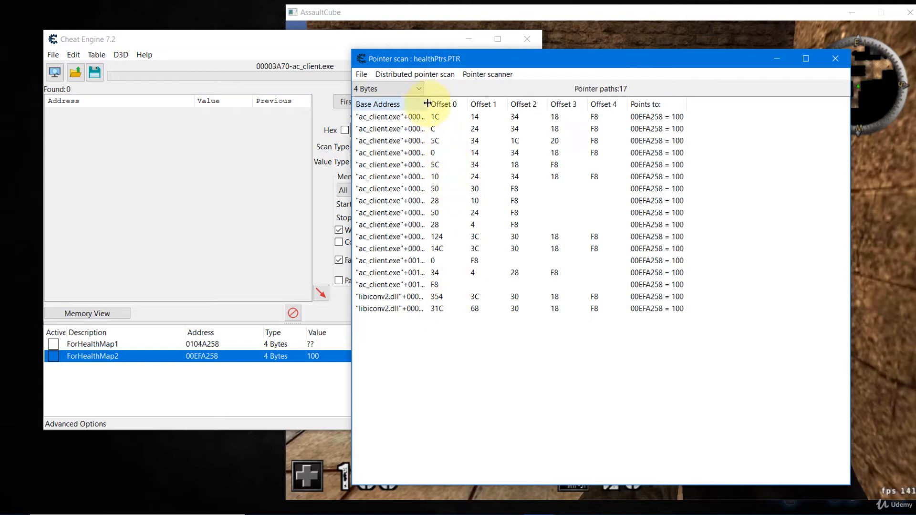
Widen the Base Address column and highlight the pointer paths based in libiconv2.dll.
left_click_drag(428, 104, 513, 101)
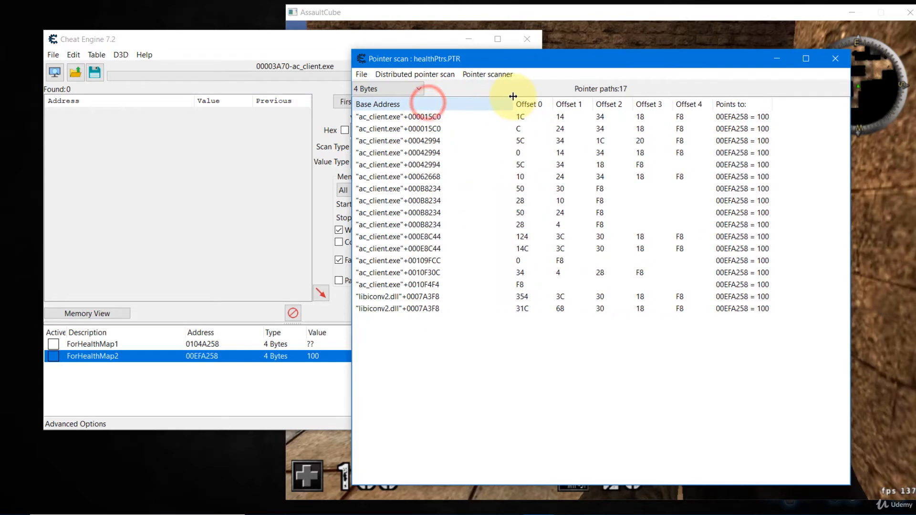
left_click(380, 305)
left_click(380, 298)
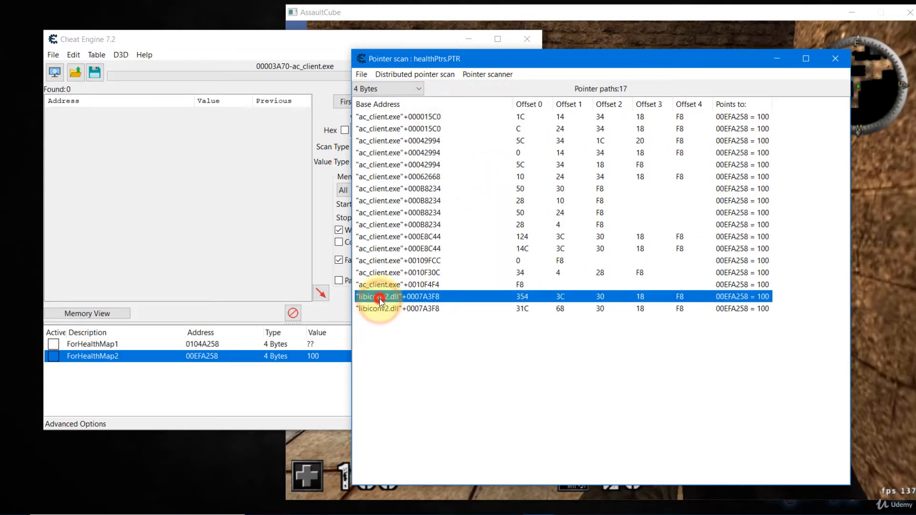
left_click(382, 308)
left_click(380, 298)
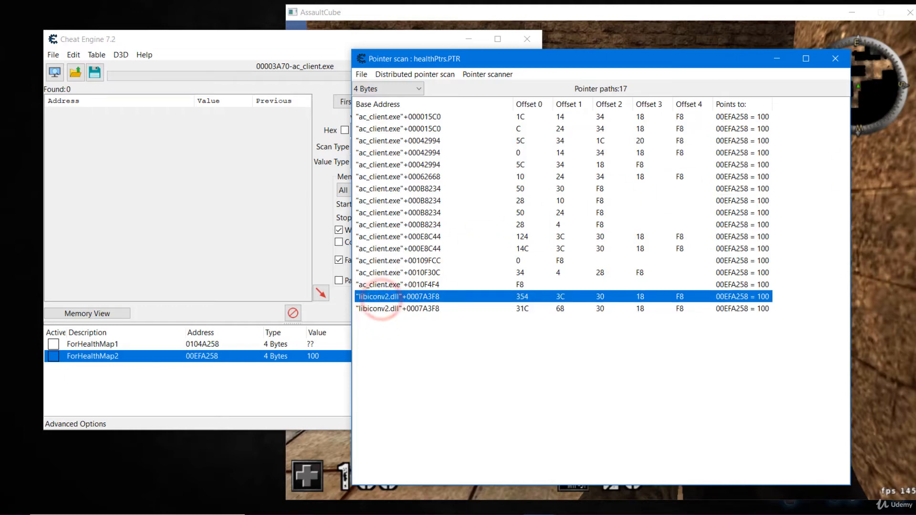
Start another memory rescan of the pointer list and turn off the Must end with offsets filter.
left_click_drag(533, 58, 429, 58)
left_click(379, 74)
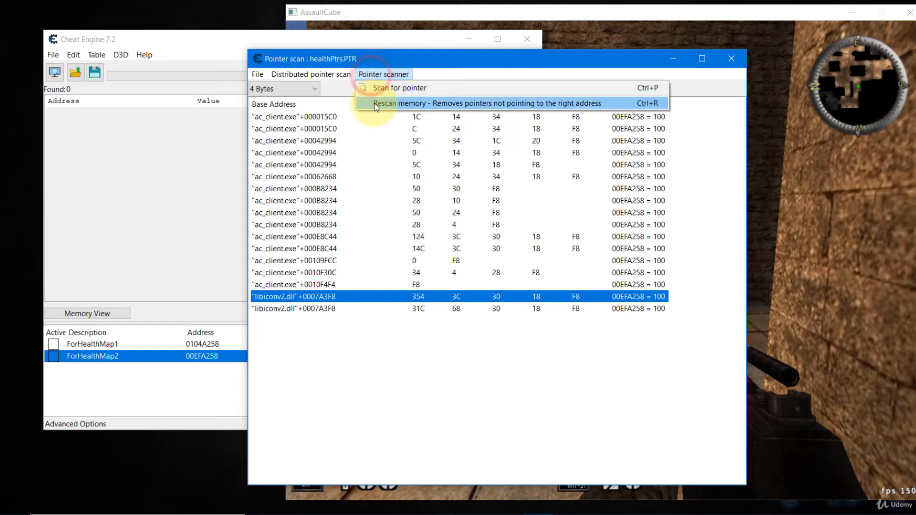
left_click(376, 103)
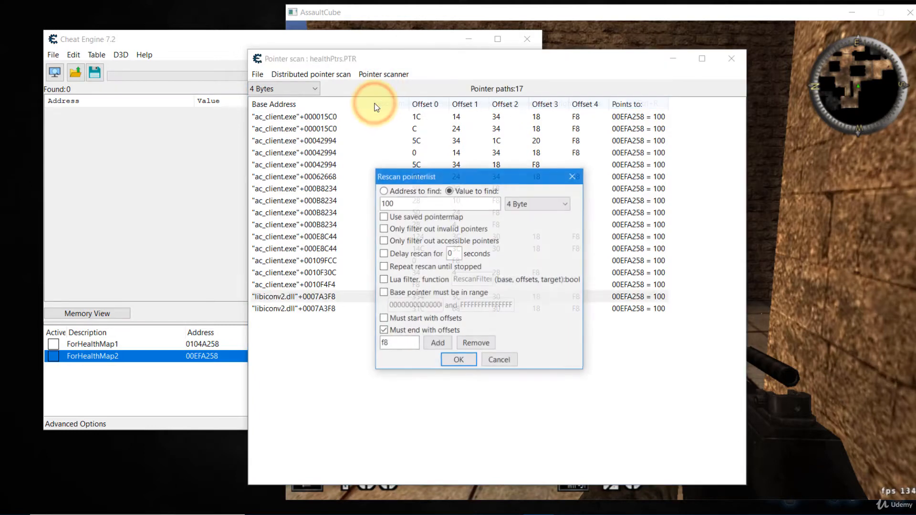
left_click(384, 331)
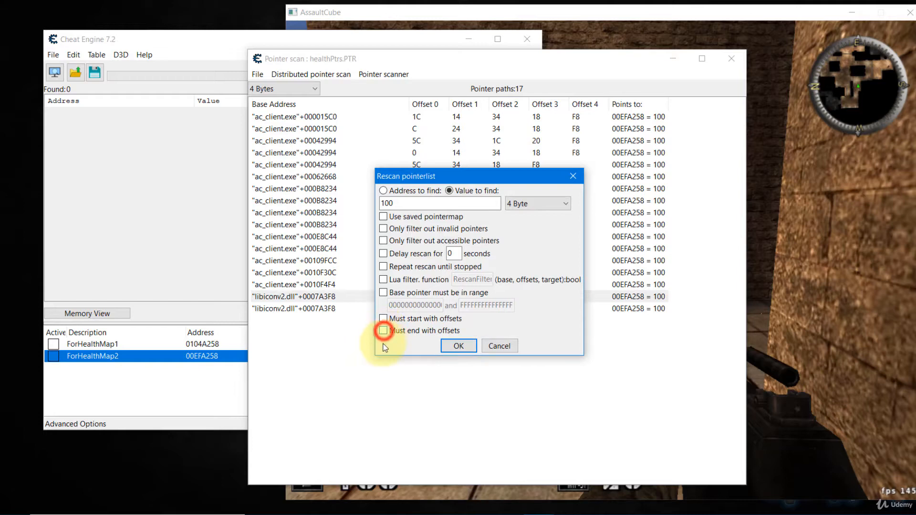
left_click_drag(511, 176, 386, 274)
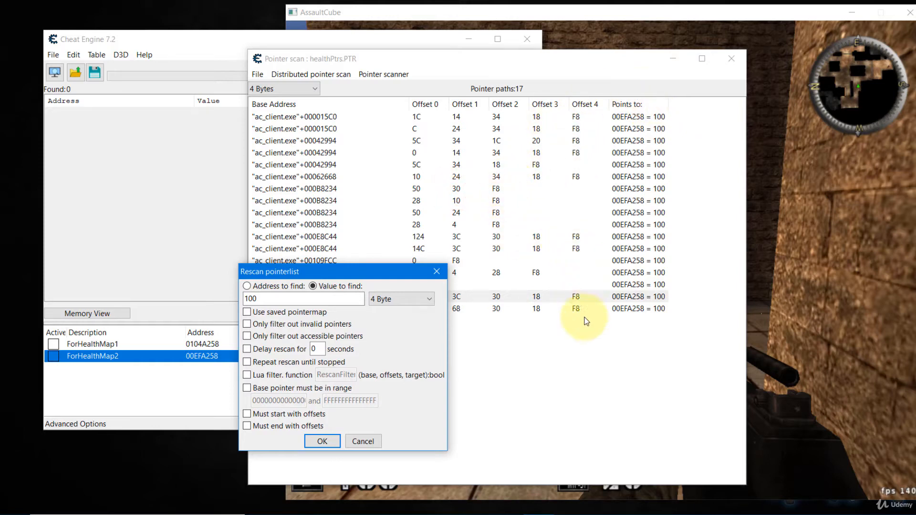
left_click_drag(396, 272, 479, 189)
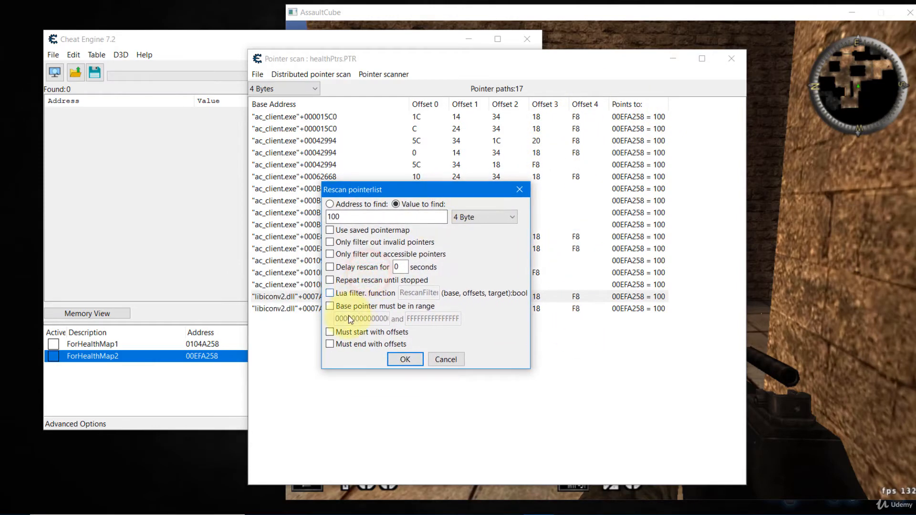
Require the base pointer to be within a range and select the range's start value for replacement.
left_click(329, 333)
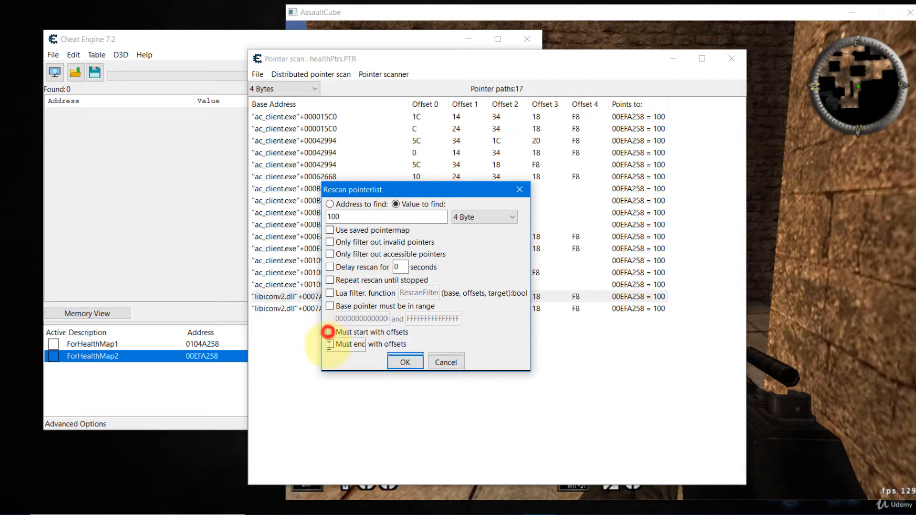
left_click(329, 333)
left_click(330, 306)
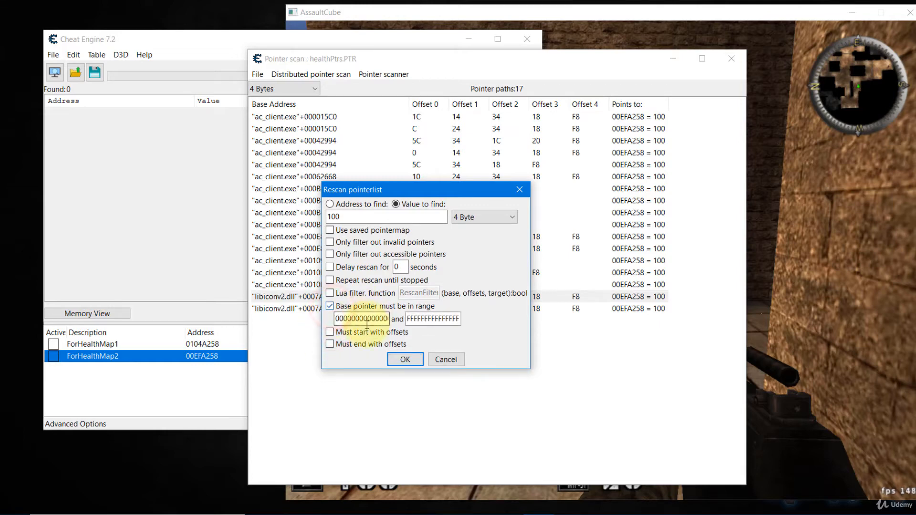
left_click_drag(337, 319, 409, 320)
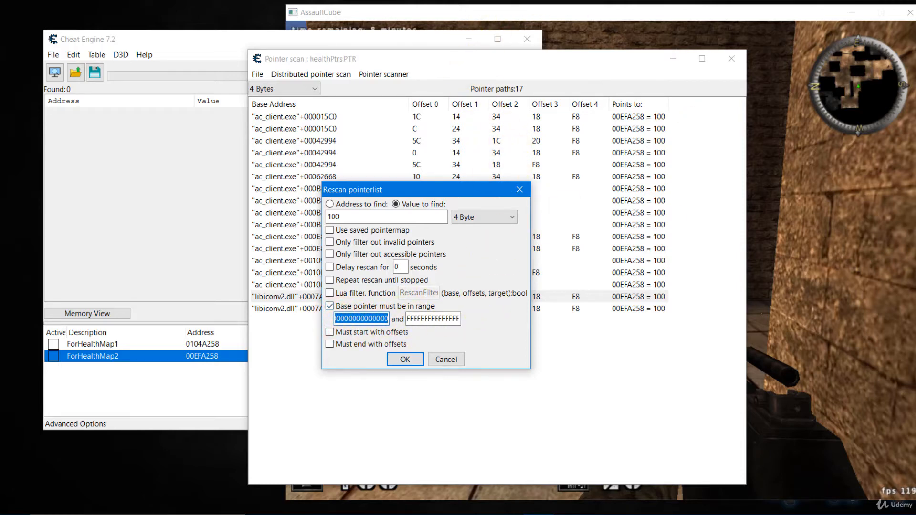
Switch to the PowerPoint Tips slide and highlight its Range from and Range To expressions for ac_client.exe.
left_click_drag(915, 82, 486, 44)
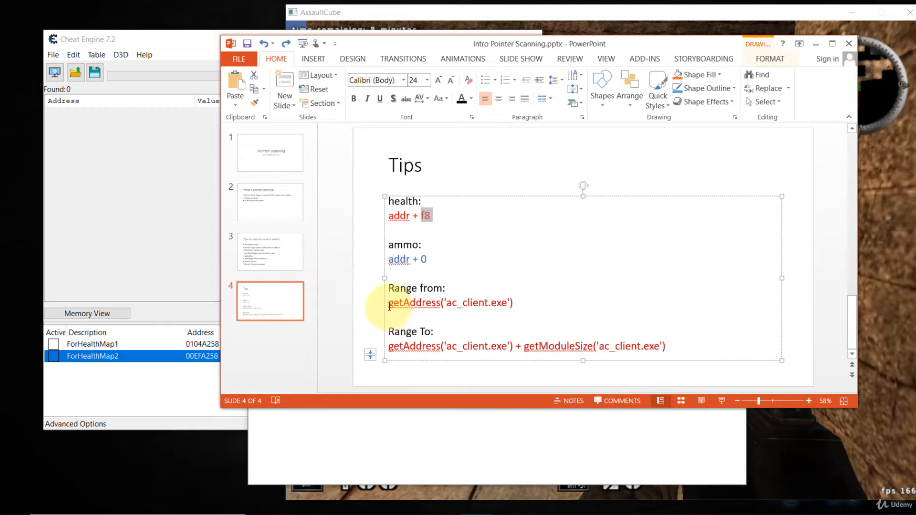
left_click_drag(390, 302, 520, 303)
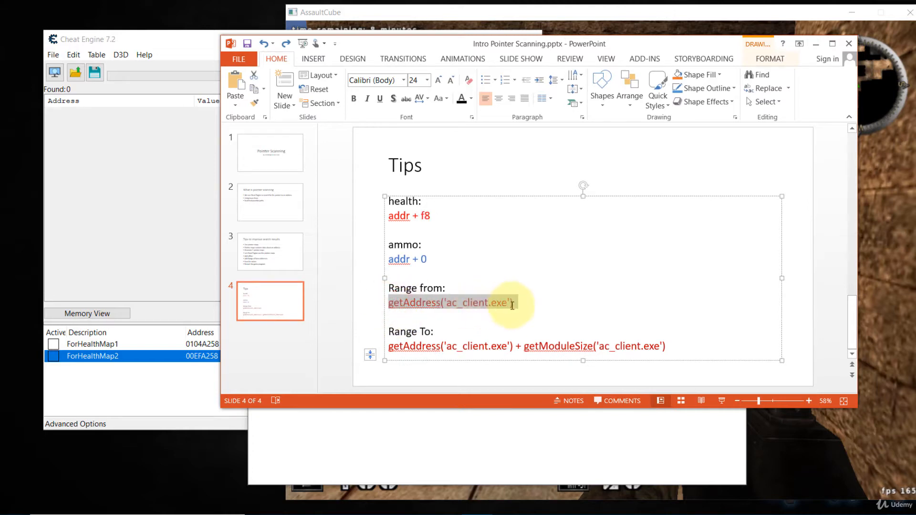
left_click_drag(477, 44, 778, 67)
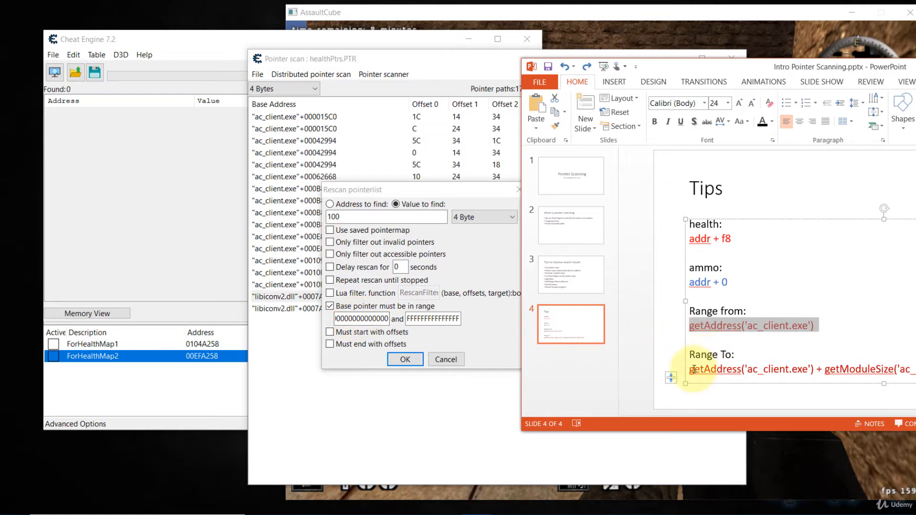
left_click_drag(770, 70, 584, 55)
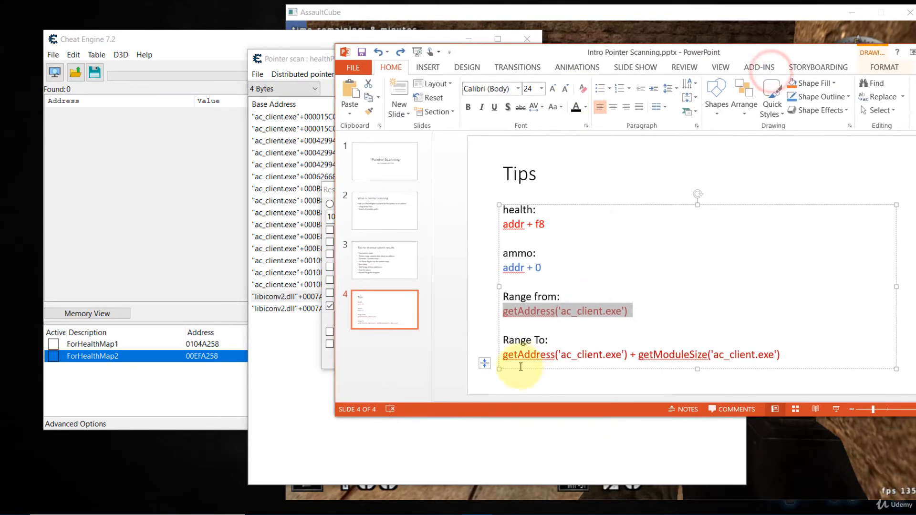
left_click_drag(505, 354, 795, 356)
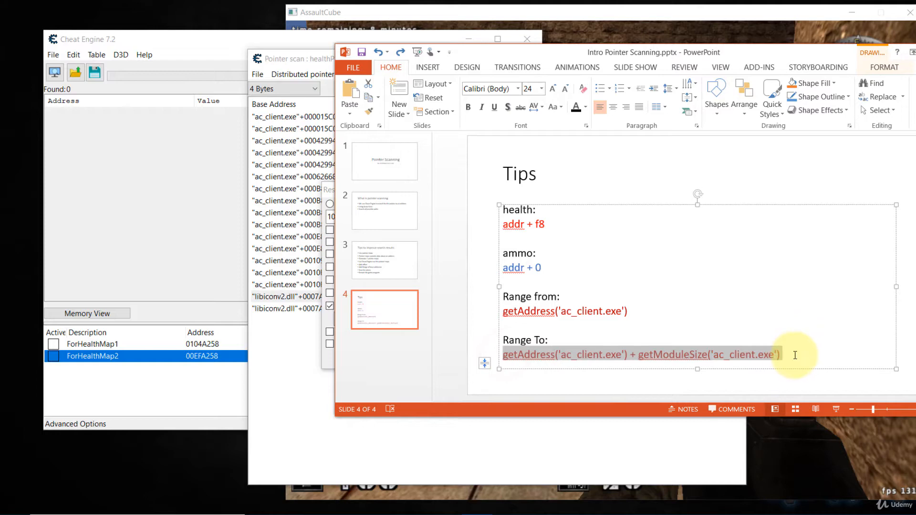
Move the PowerPoint window aside and cancel the pointer list rescan.
left_click(575, 67)
left_click_drag(492, 53, 805, 133)
left_click_drag(408, 319, 464, 339)
left_click(445, 361)
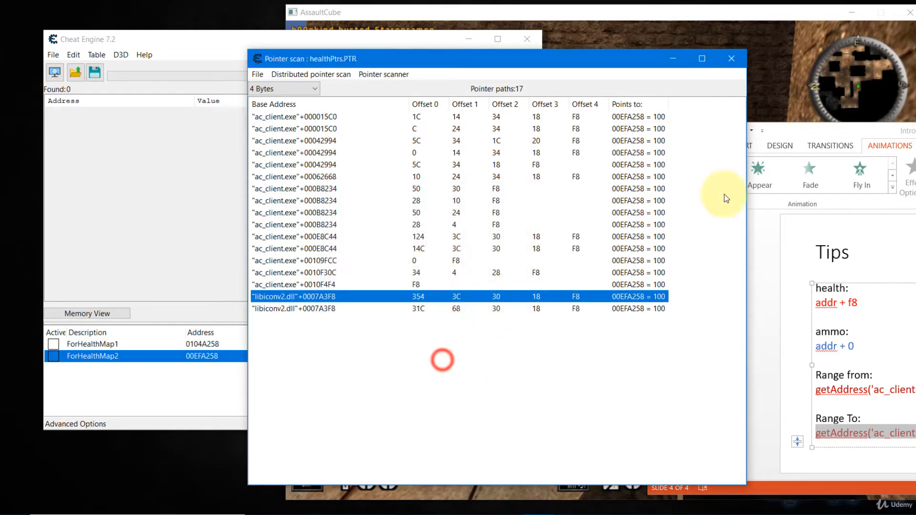
Start a manual address entry in Cheat Engine's main window and move its dialog clear of the slide.
left_click(813, 133)
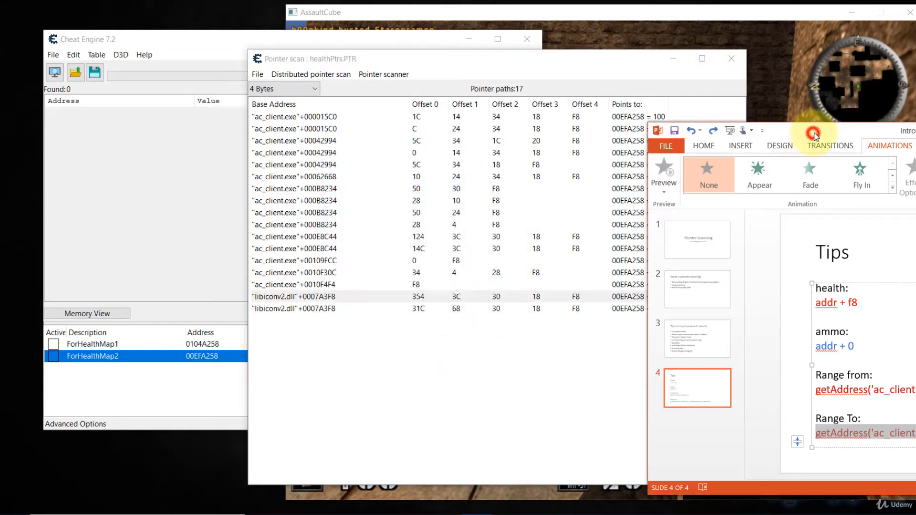
left_click(190, 50)
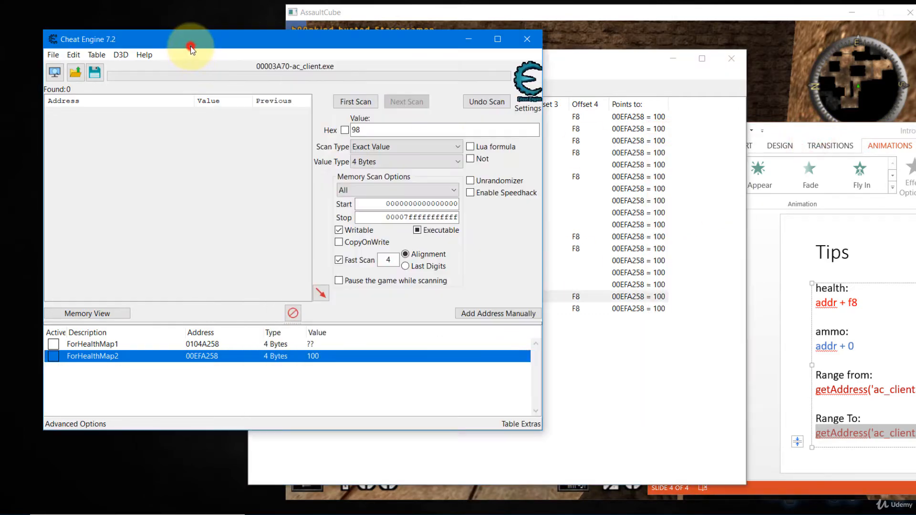
left_click(482, 315)
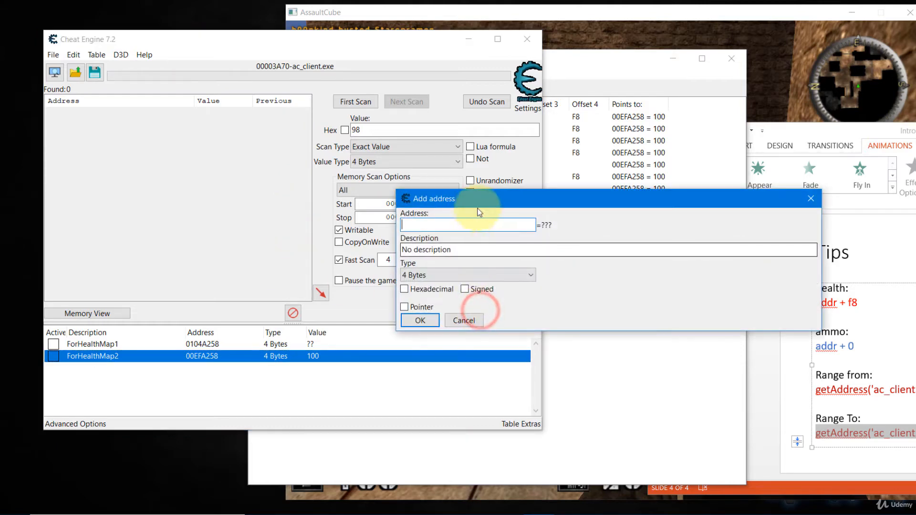
left_click_drag(477, 198, 288, 184)
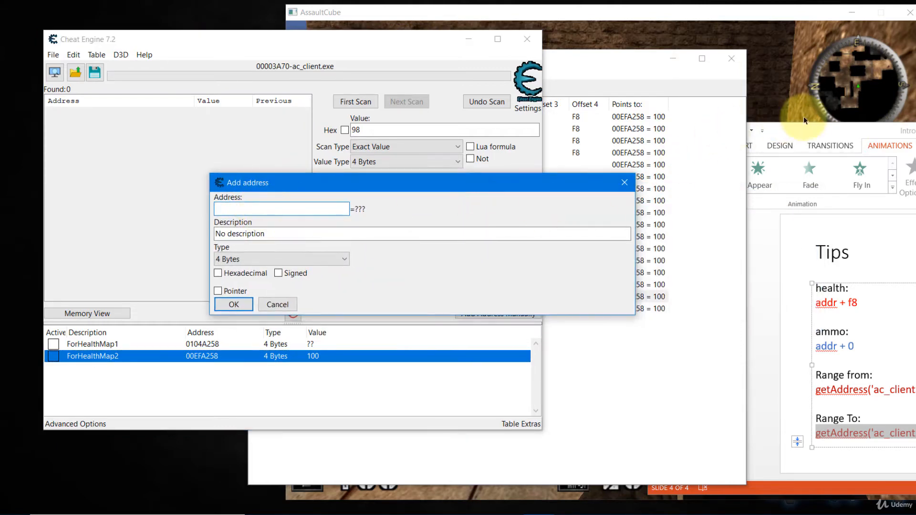
Copy the Range from expression getAddress('ac_client.exe') from the PowerPoint Tips slide.
left_click_drag(807, 134, 713, 79)
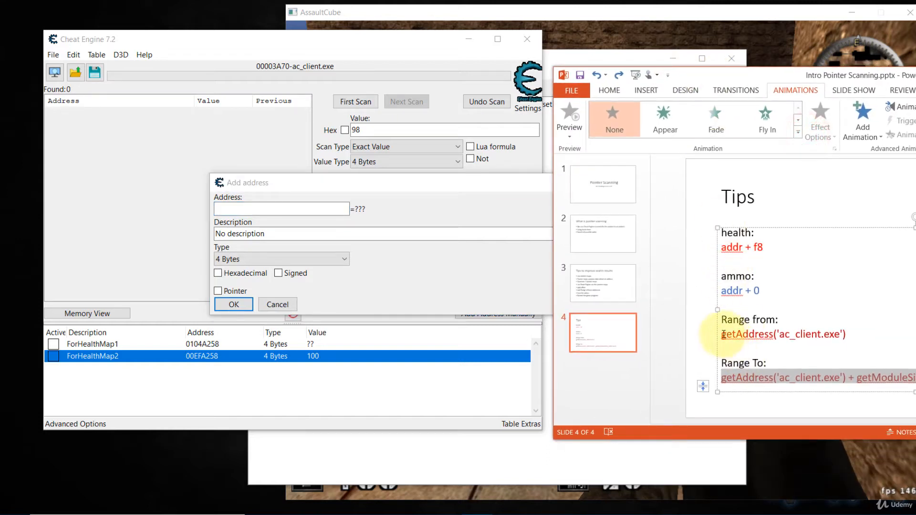
left_click_drag(723, 334, 851, 335)
key("ctrl+c")
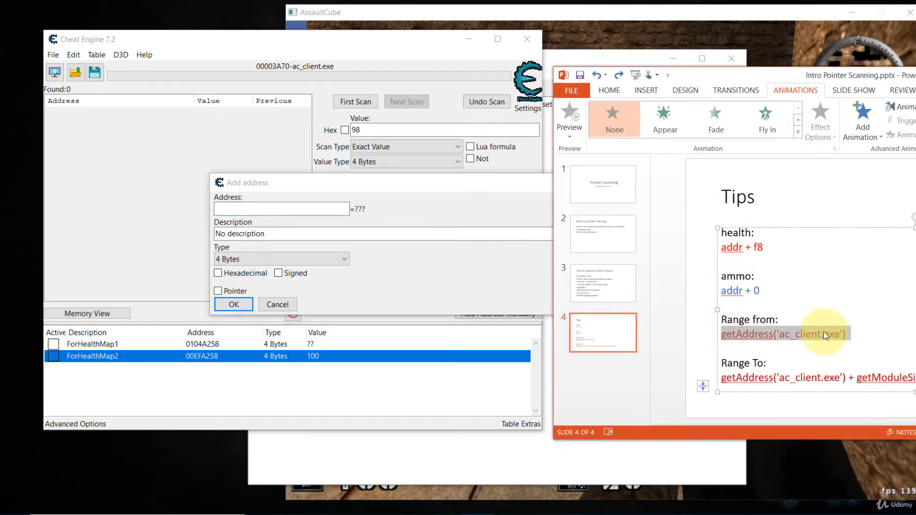
right_click(824, 334)
left_click(783, 339)
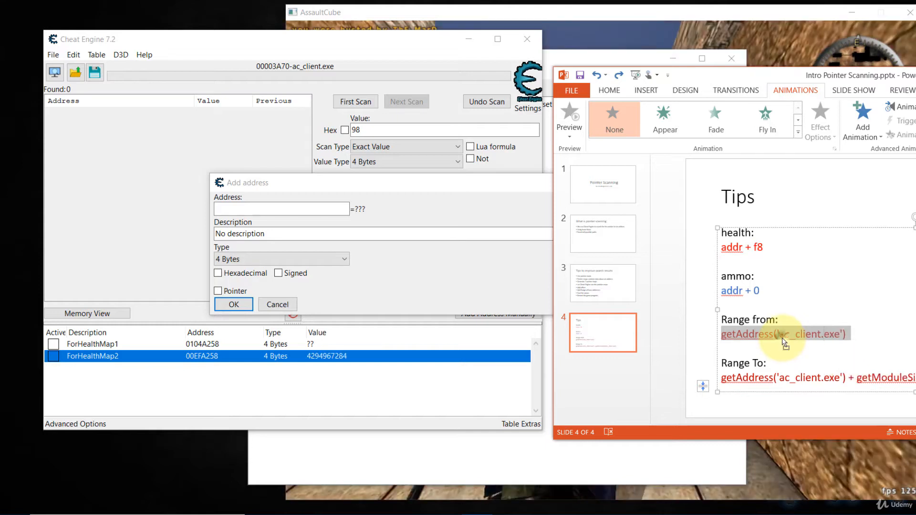
right_click(782, 338)
left_click(771, 337)
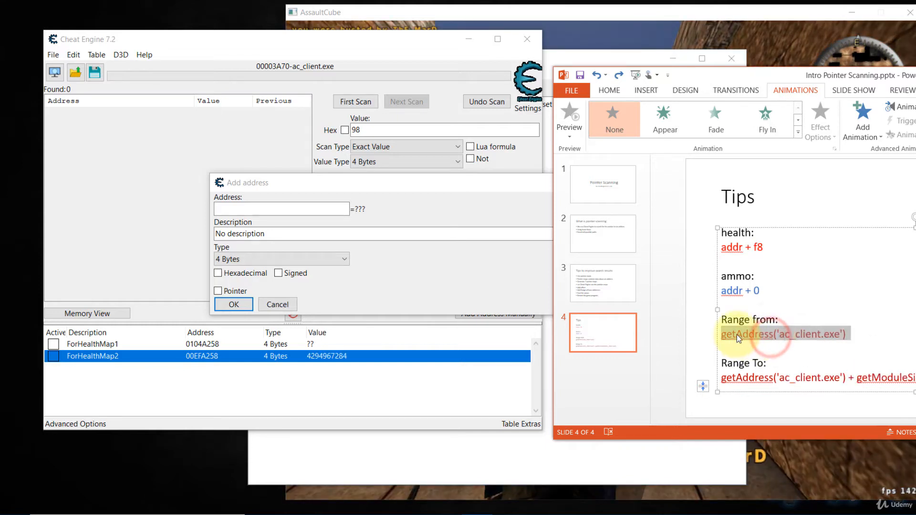
Add the manual entry to Cheat Engine's address list with getAddress('ac_client.exe') as its address.
left_click(279, 208)
key("ctrl+v")
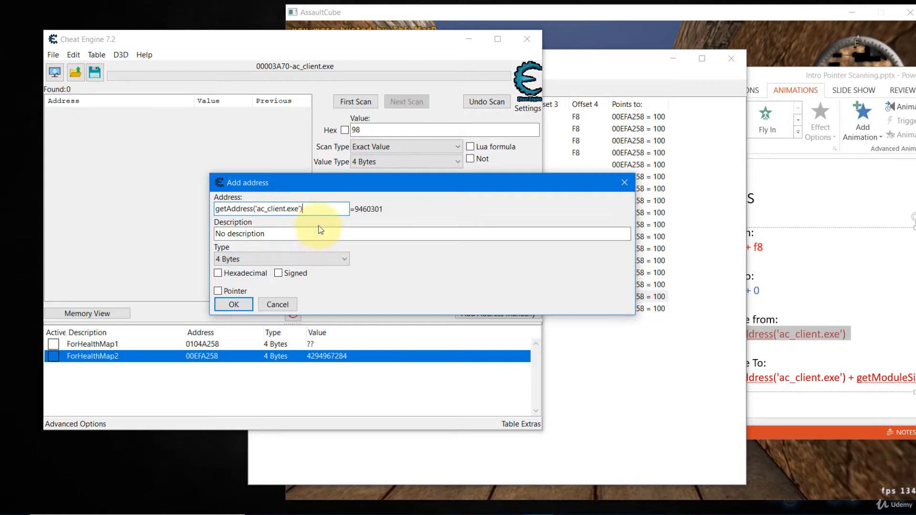
left_click(234, 306)
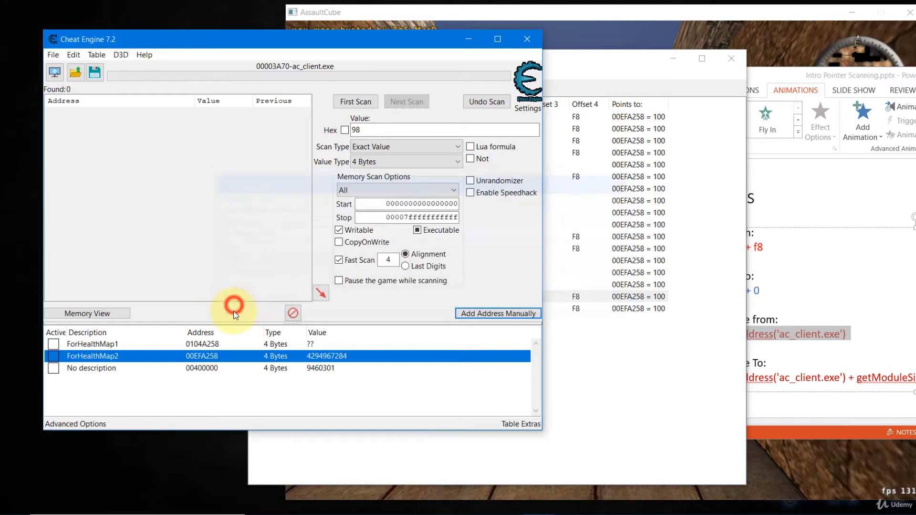
Note the module's start address on the PowerPoint Tips slide by adding "= 00400000" after the Range from expression.
left_click(193, 374)
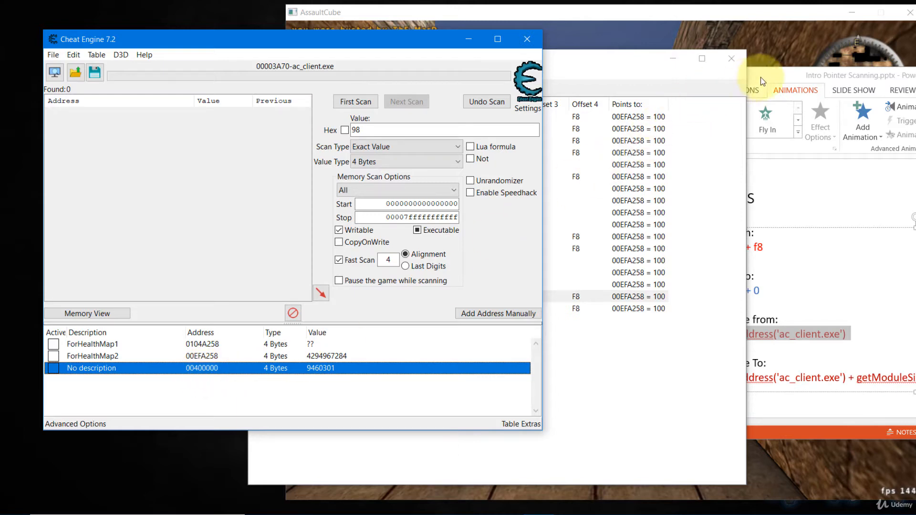
left_click_drag(787, 79, 539, 41)
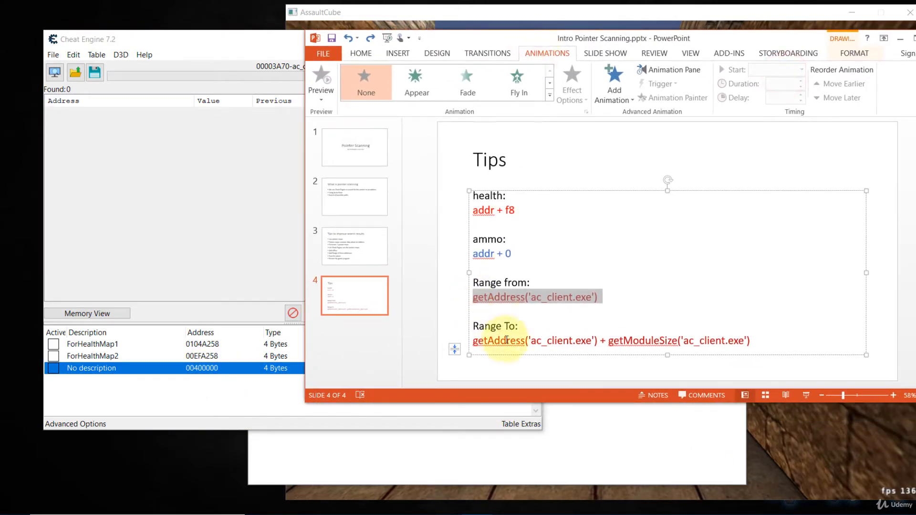
left_click(616, 292)
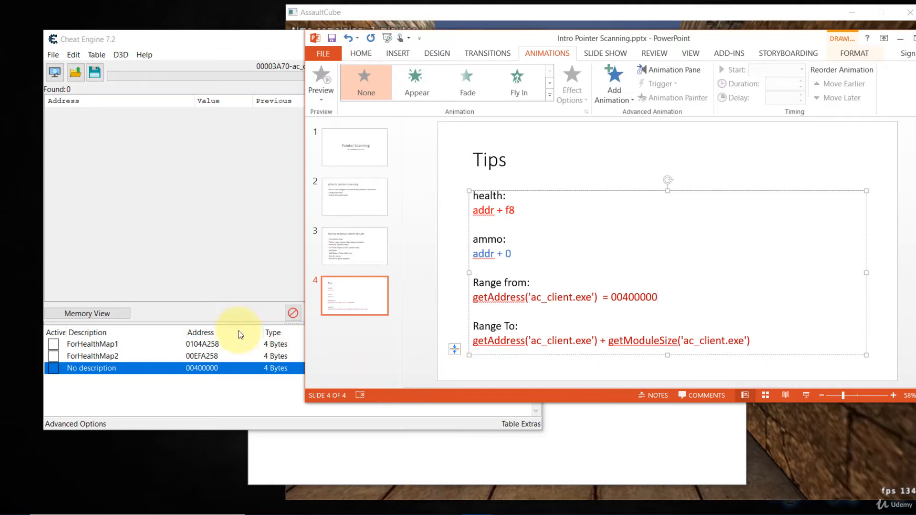
Create another manual address entry in Cheat Engine based on the Range To expression, with the address getAddress('ac_client.exe') + getModuleSize('ac_clien.ext').
left_click_drag(763, 340, 502, 360)
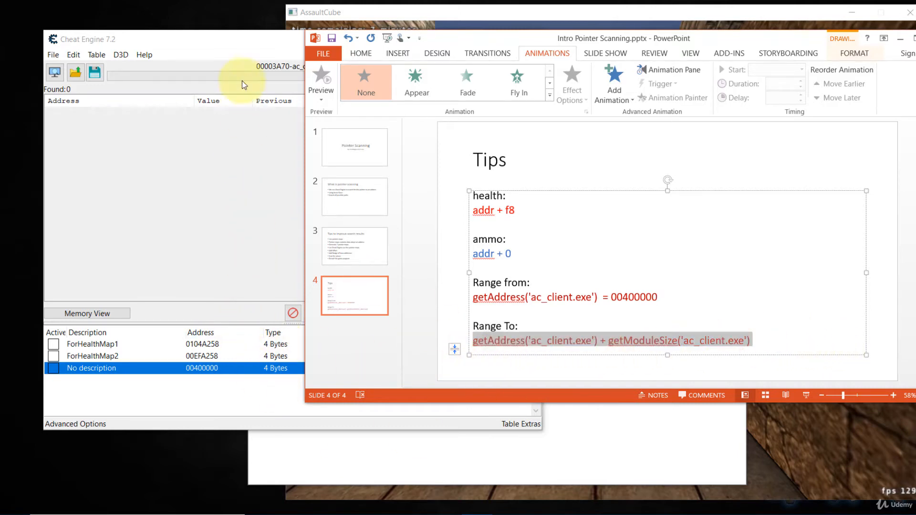
left_click(249, 39)
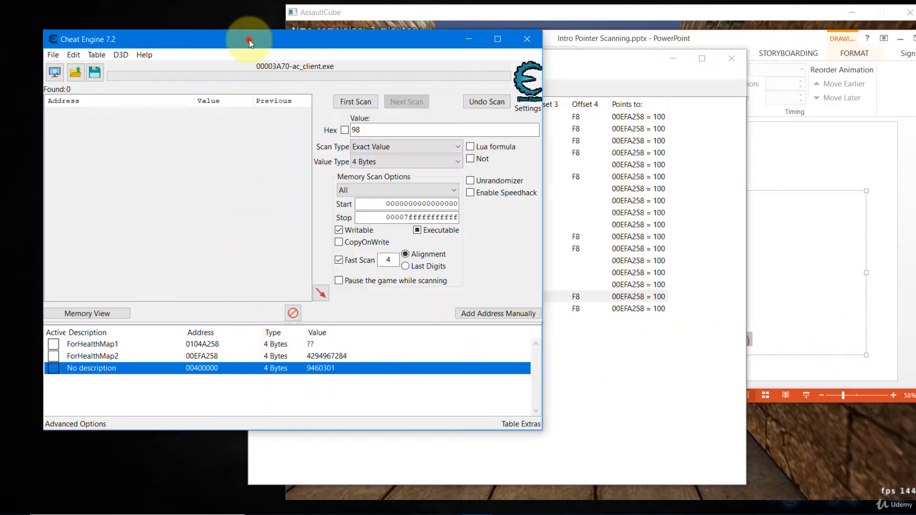
left_click(479, 315)
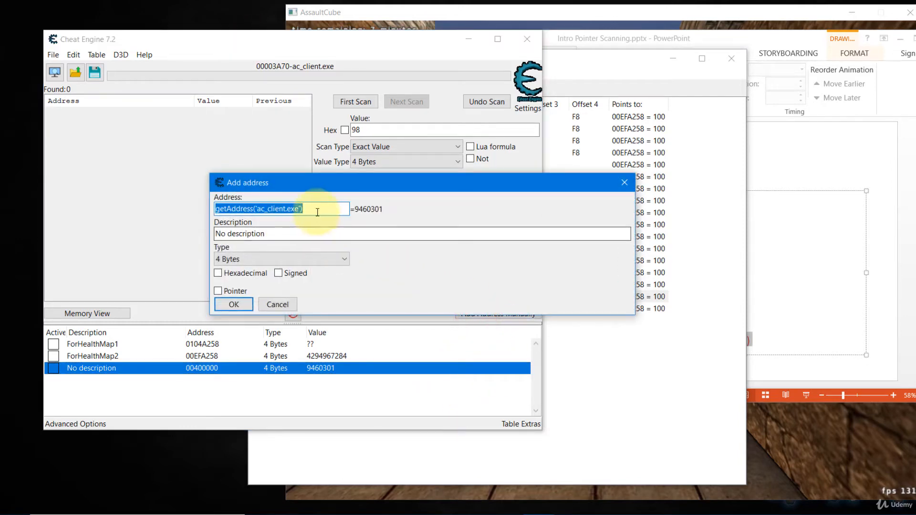
left_click(317, 209)
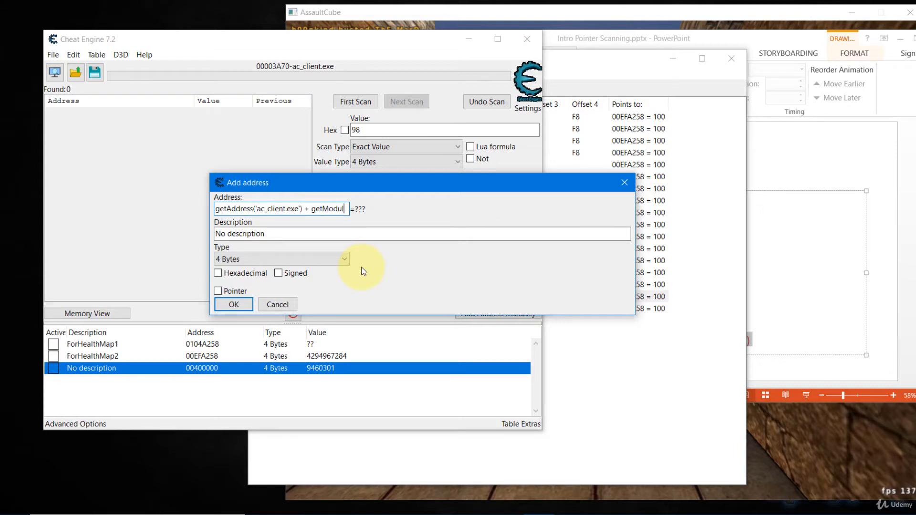
type("eSize(")
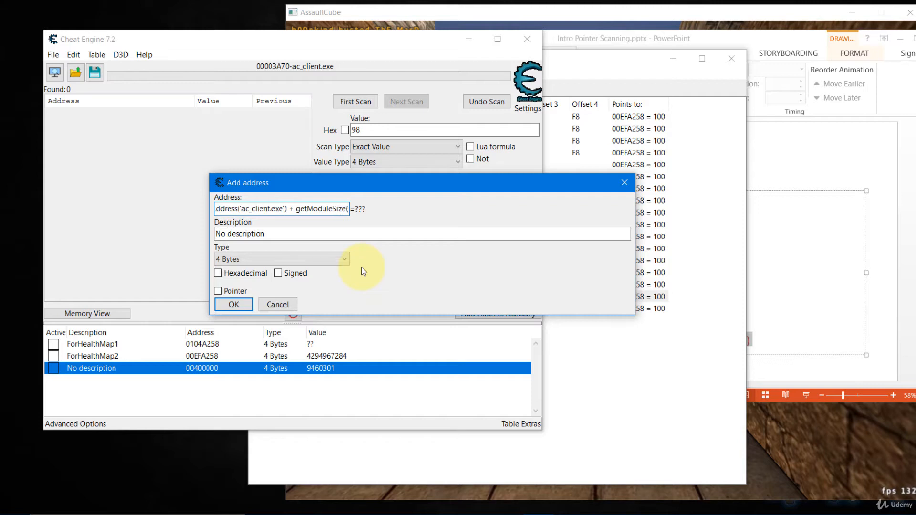
type("'ac_")
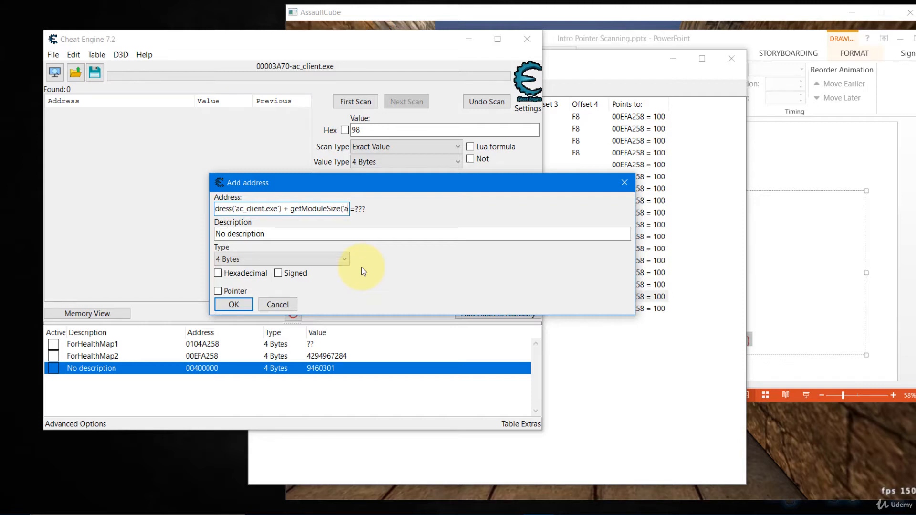
type("clien.ex")
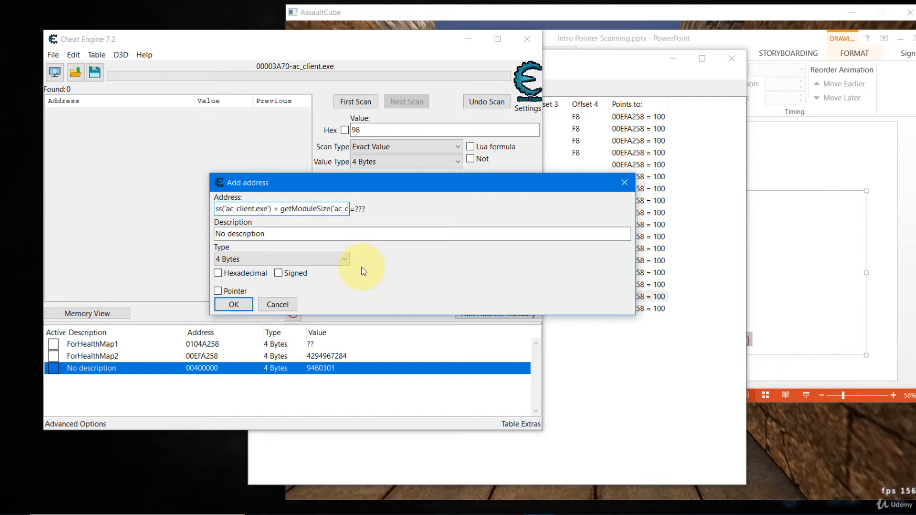
type("t")
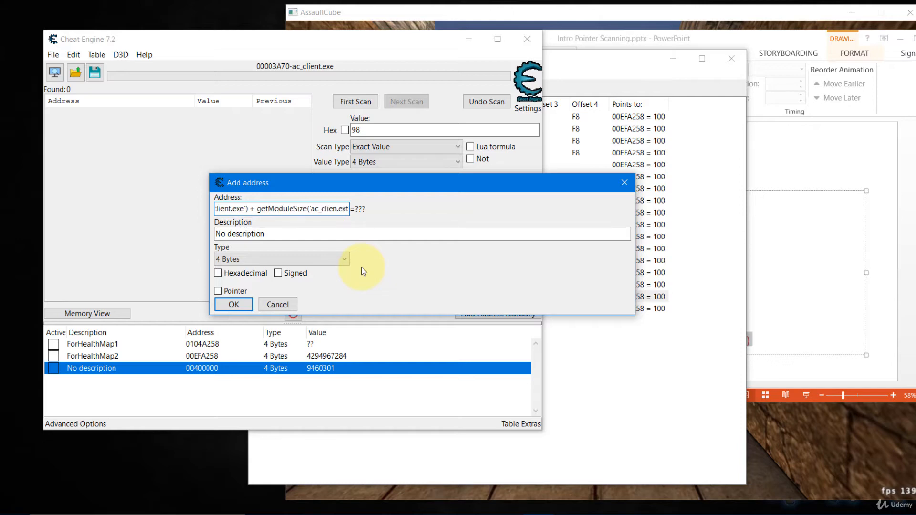
type("')")
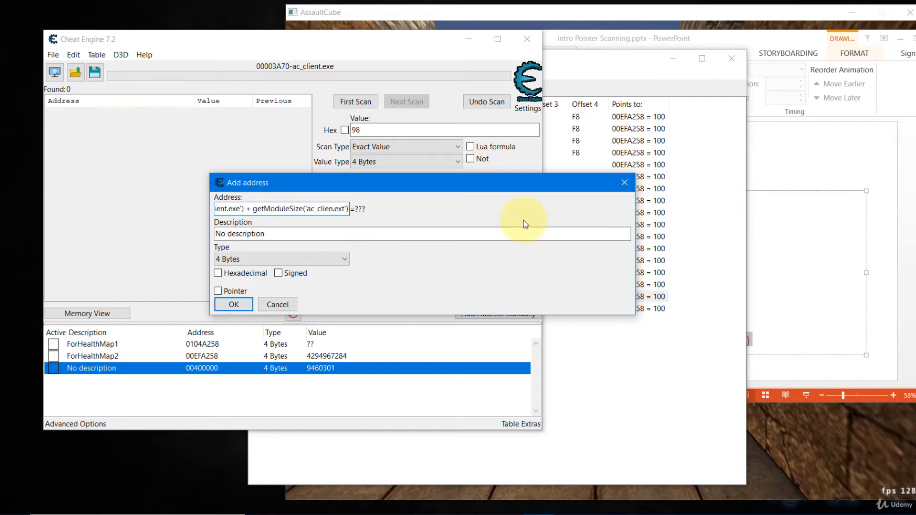
Compare the entered address with the slide's Range To expression and add the entry to Cheat Engine's address list.
left_click(812, 158)
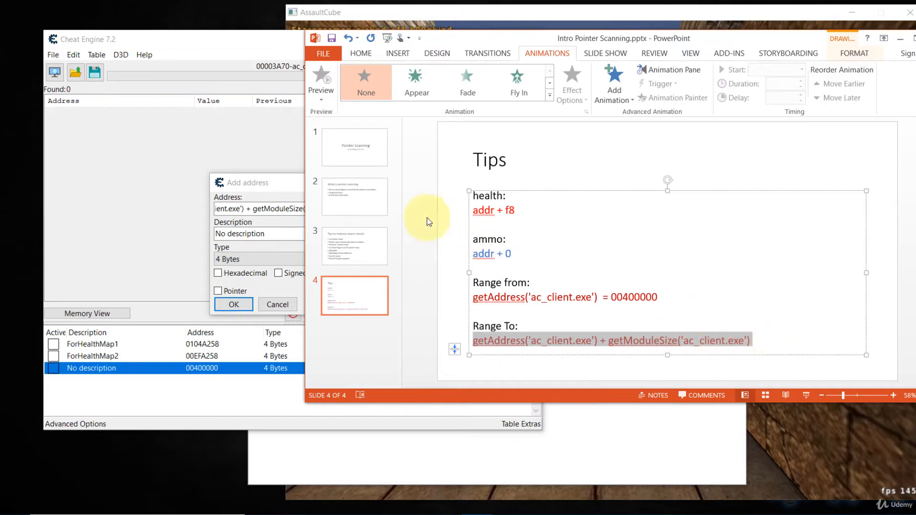
left_click(293, 181)
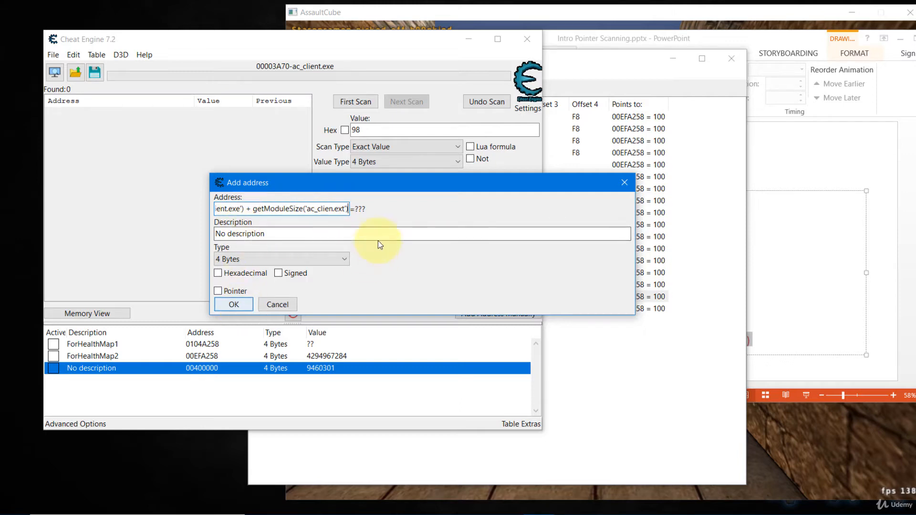
left_click(234, 306)
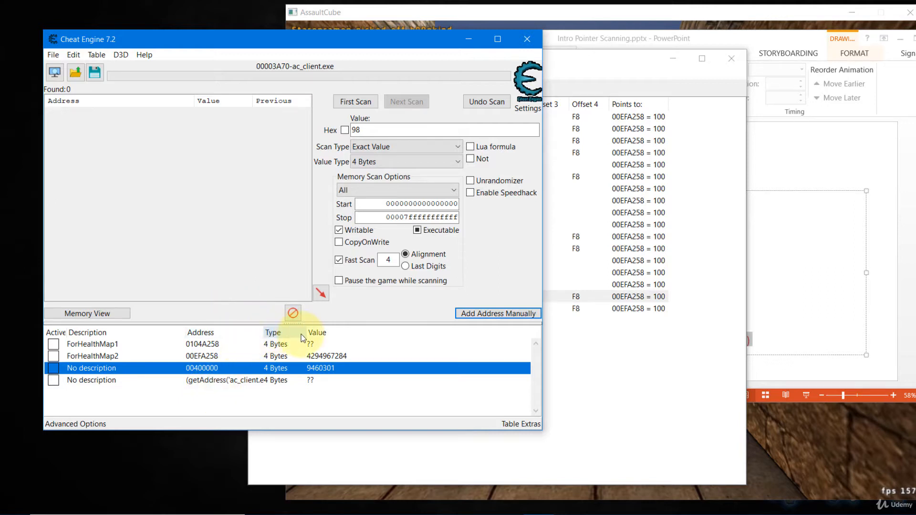
Correct the newly added entry's address to getAddress('ac_client.exe') + getModuleSize('ac_client.exe').
double_click(238, 380)
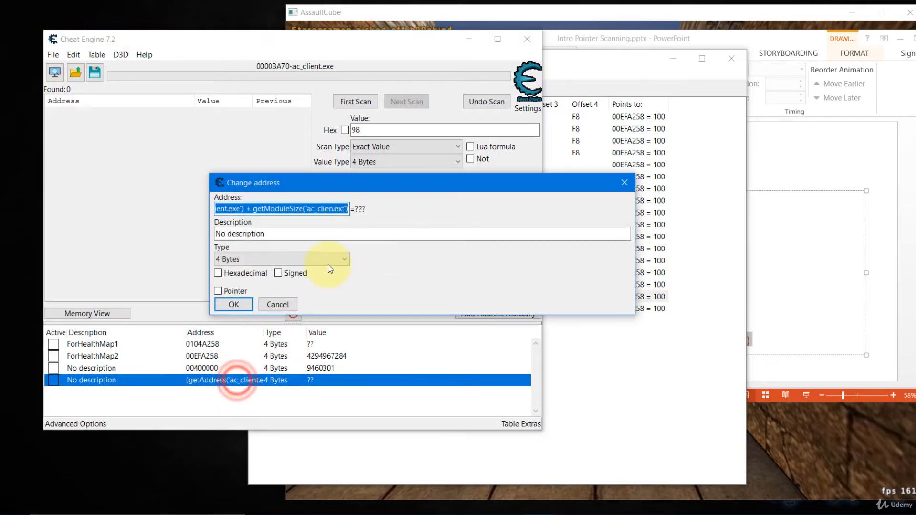
left_click(335, 210)
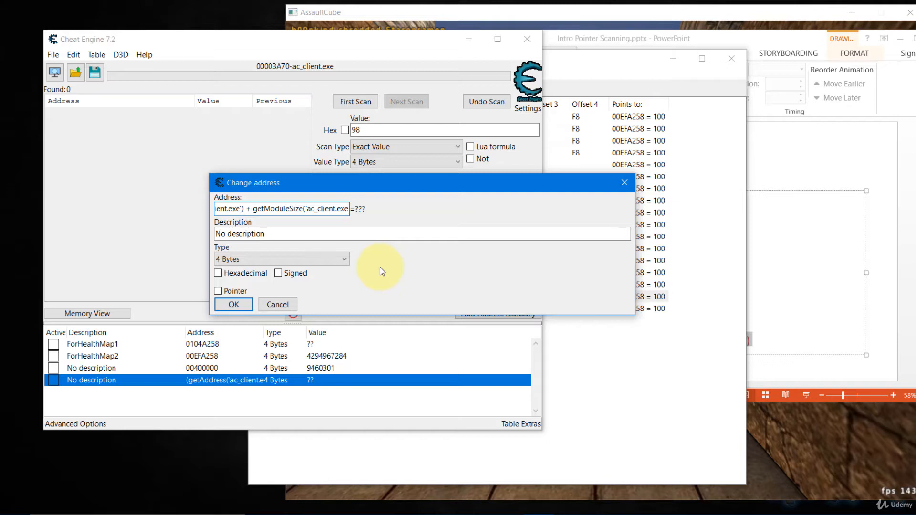
left_click(234, 305)
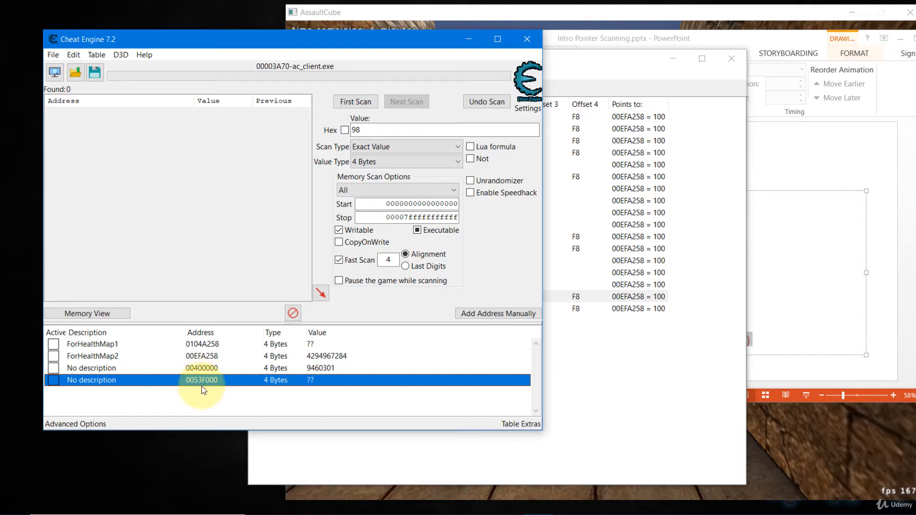
Note the module's end address on the PowerPoint Tips slide by adding "= 0053F000" after the Range To expression.
left_click(723, 47)
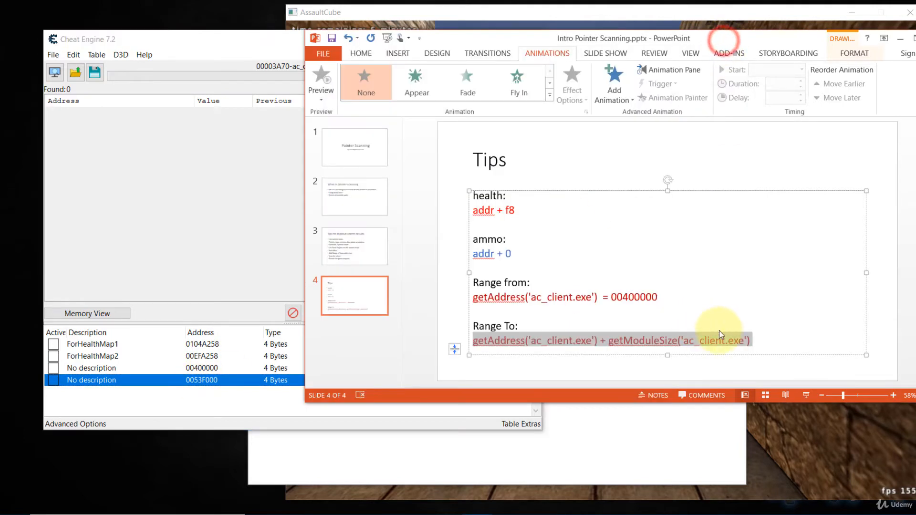
left_click(793, 337)
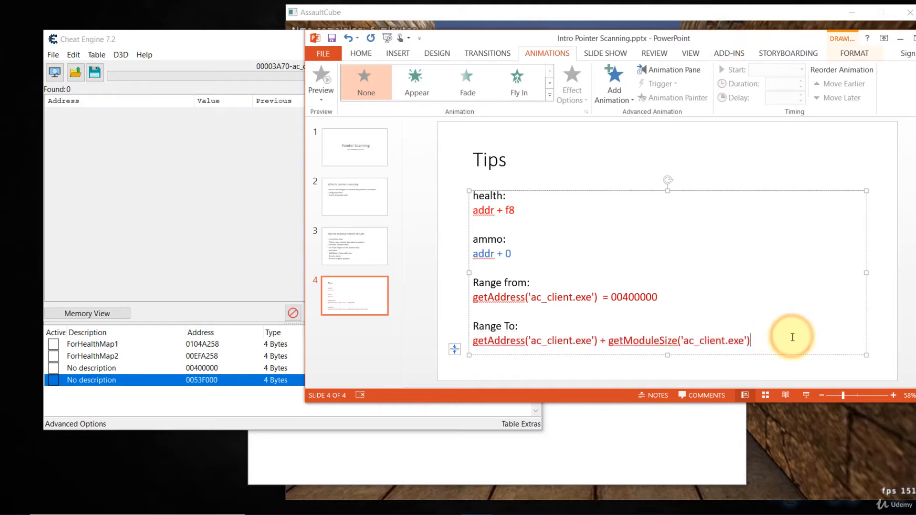
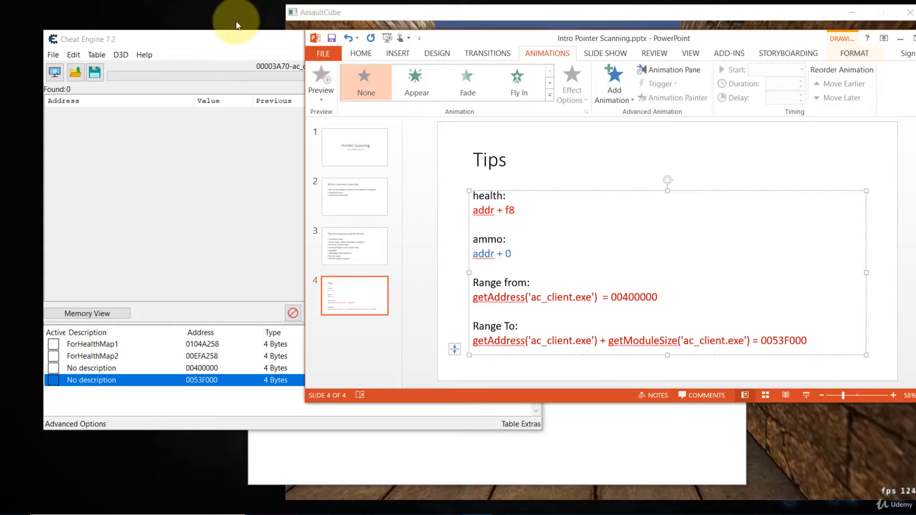
Switch to Cheat Engine's healthPtrs.PTR pointer scan results and examine the two libiconv2.dll pointer paths.
left_click(229, 45)
left_click(613, 59)
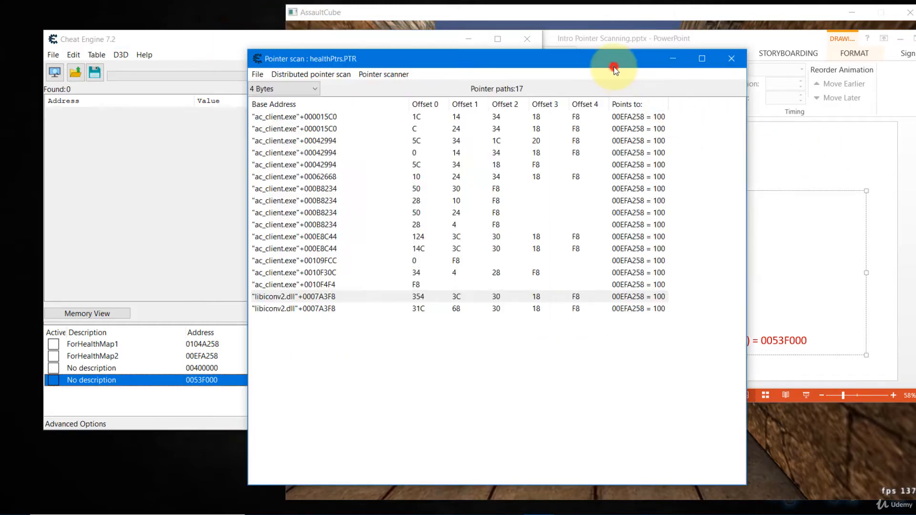
left_click_drag(582, 60, 567, 61)
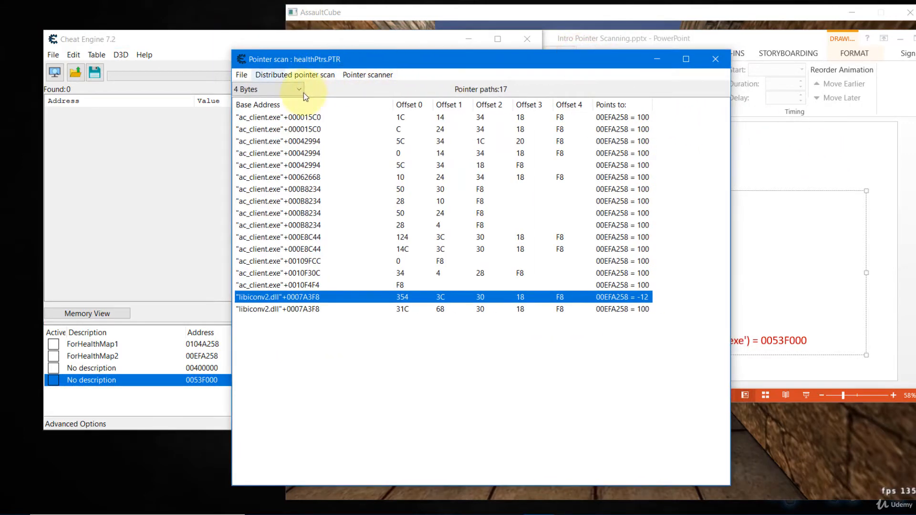
left_click(247, 309)
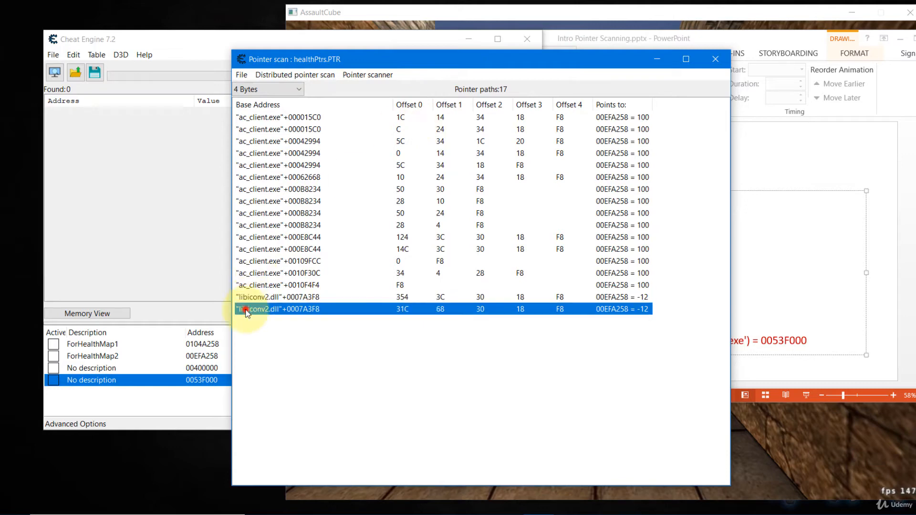
left_click(244, 300)
left_click(244, 307)
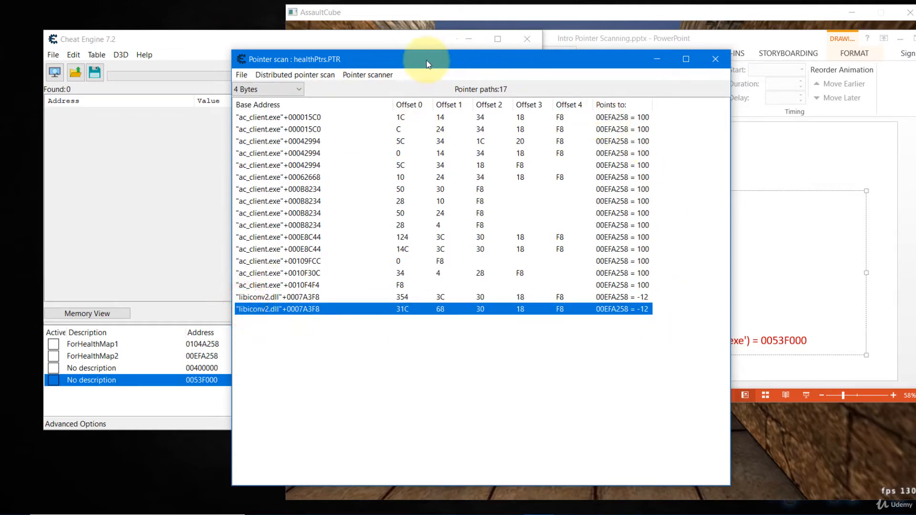
Start a memory rescan of the pointer list and set the base pointer range's lower bound to 00400000, copied from the Tips slide.
left_click(380, 75)
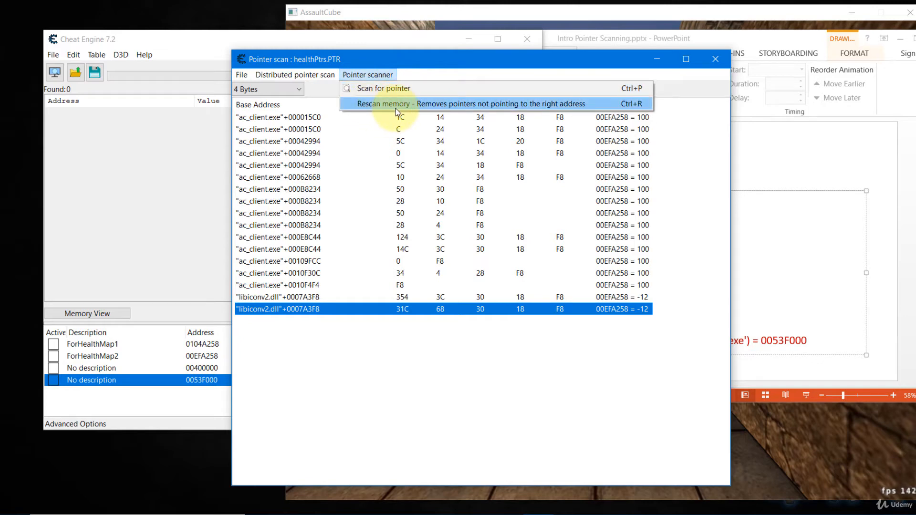
left_click(380, 105)
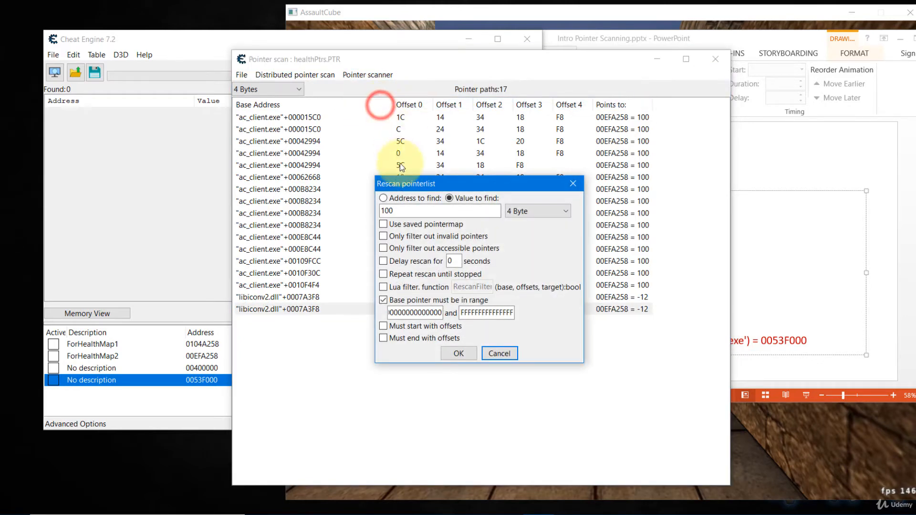
double_click(446, 312)
left_click(777, 279)
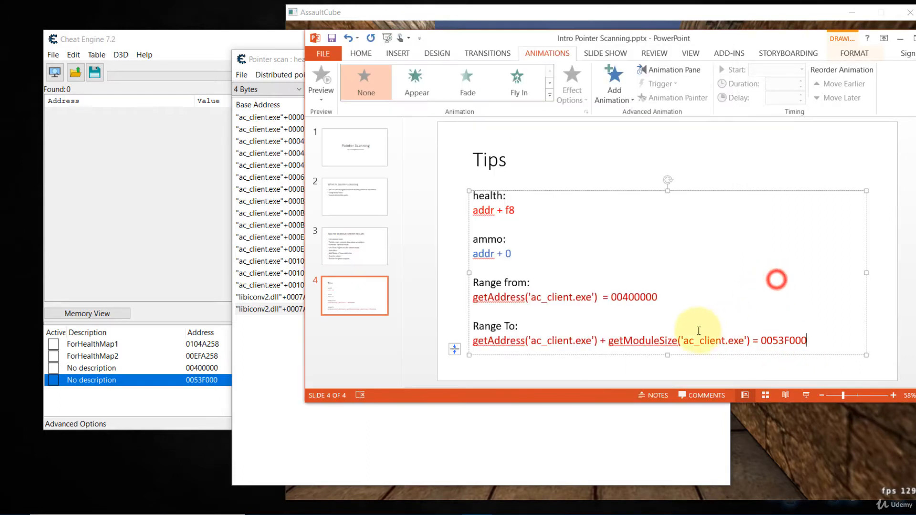
left_click_drag(612, 297, 659, 305)
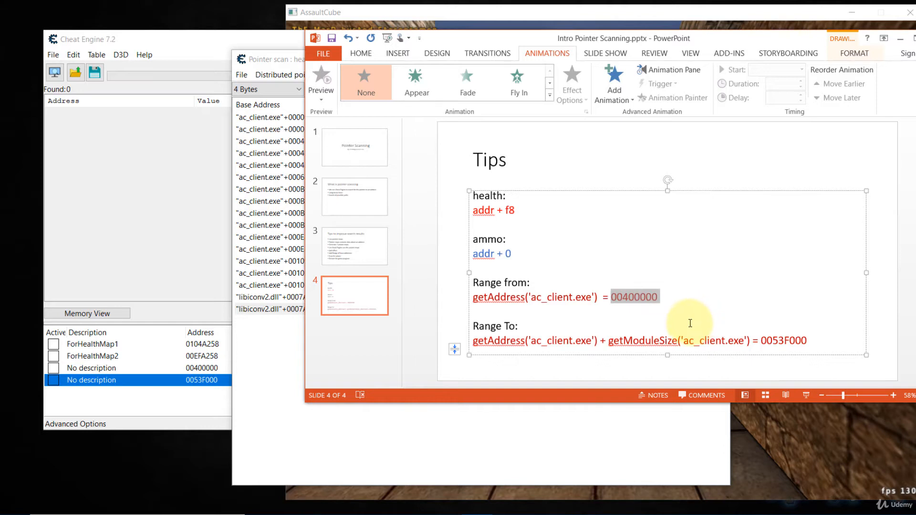
left_click(650, 302)
left_click_drag(611, 298, 657, 300)
key("ctrl+c")
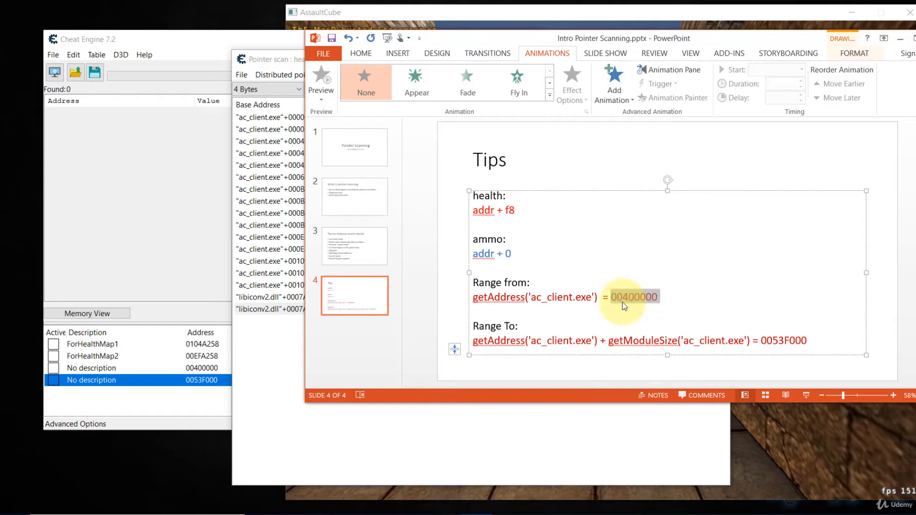
left_click(267, 60)
key("ctrl+v")
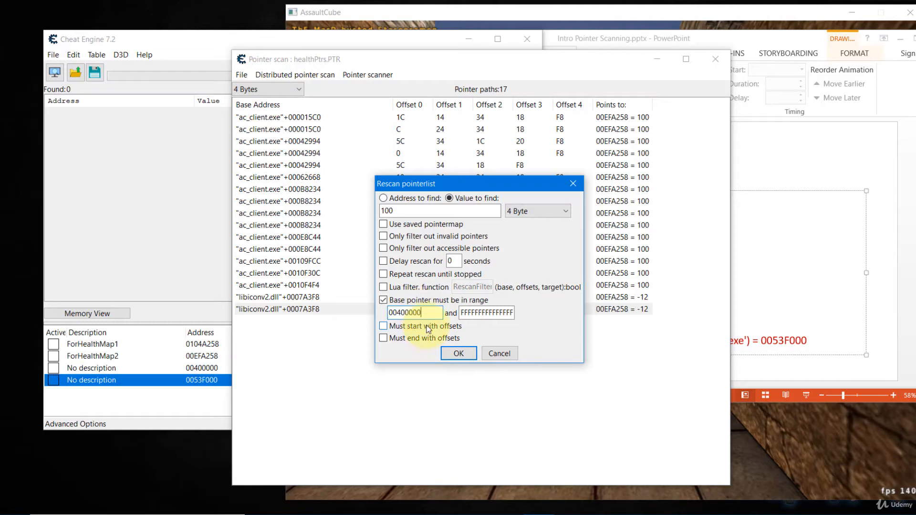
Set the base pointer range's upper bound to 0053F000, copied from the Range To line on the Tips slide.
left_click(764, 341)
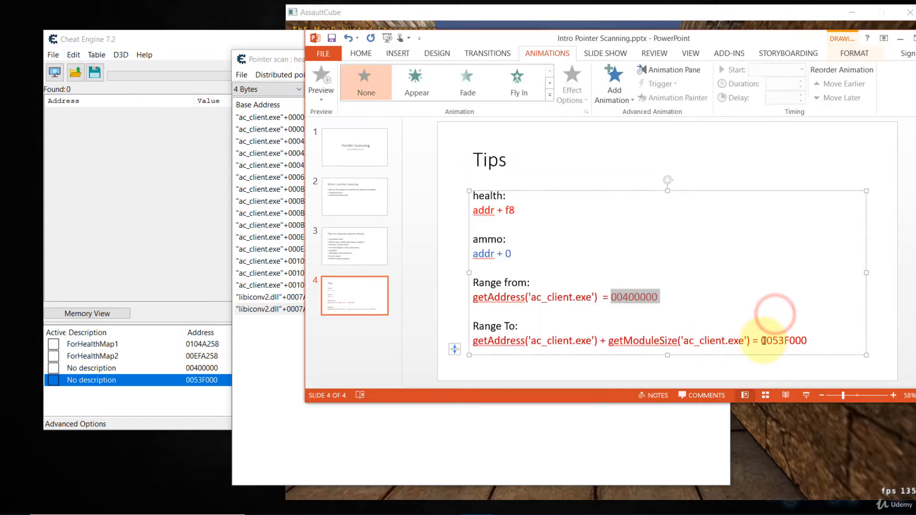
left_click_drag(762, 340, 811, 343)
key("ctrl+c")
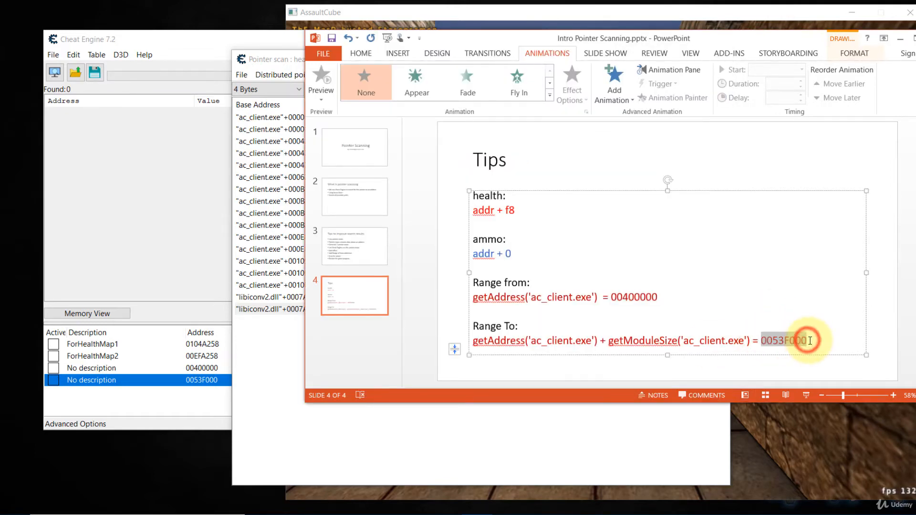
left_click(281, 323)
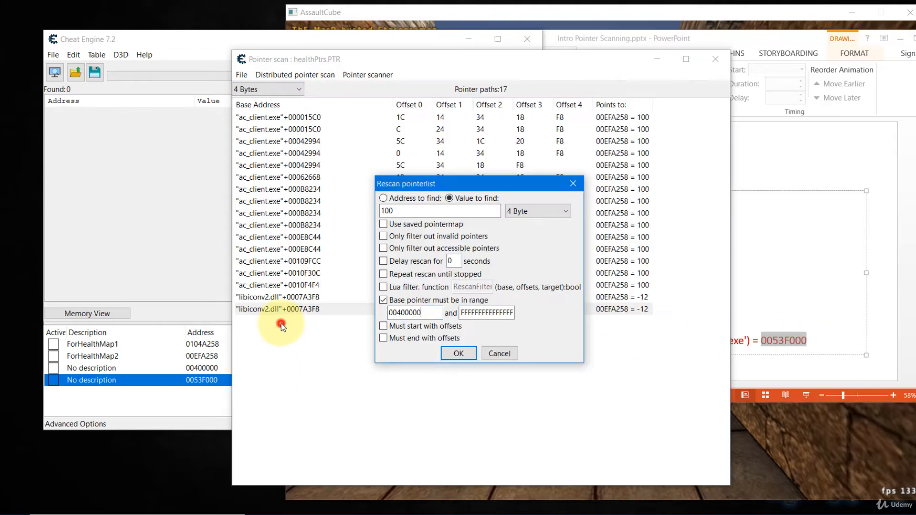
double_click(462, 314)
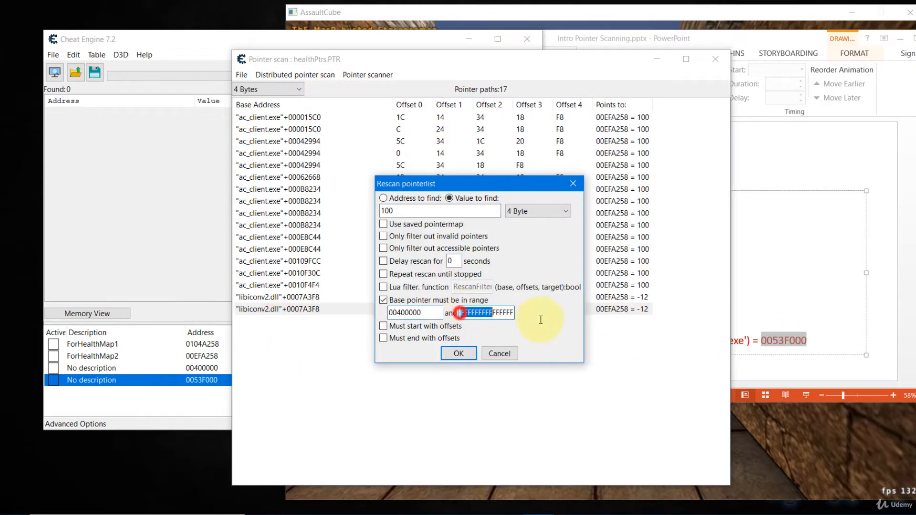
key("ctrl+v")
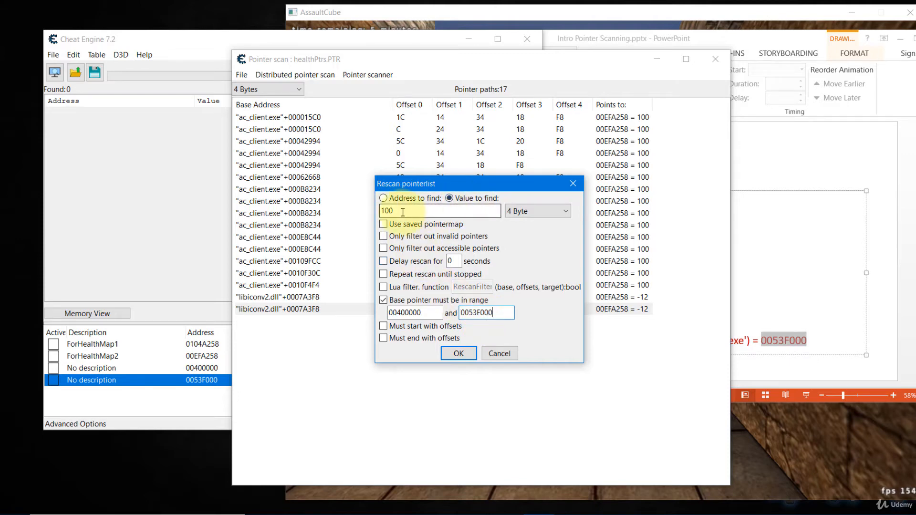
Check the current health in AssaultCube, then run the rescan for value 100 and overwrite healthPtrs.PTR with the results.
left_click(785, 454)
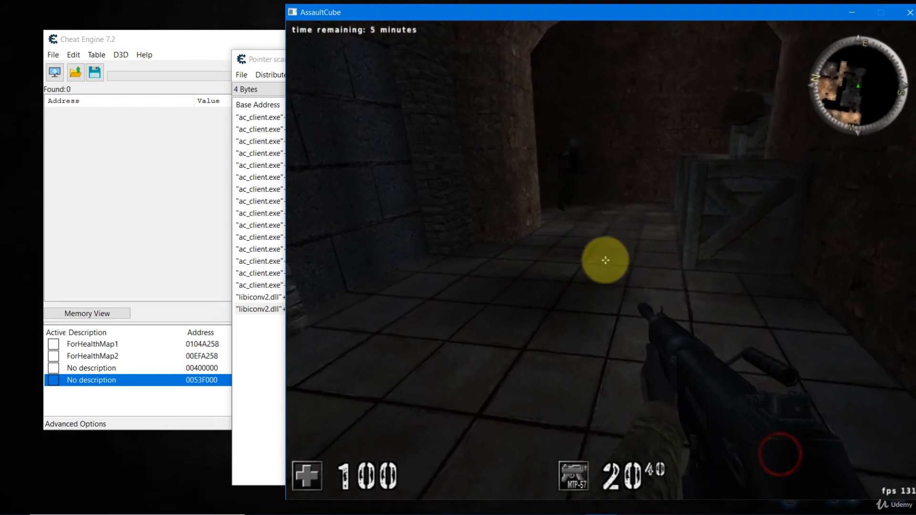
key("alt+Tab")
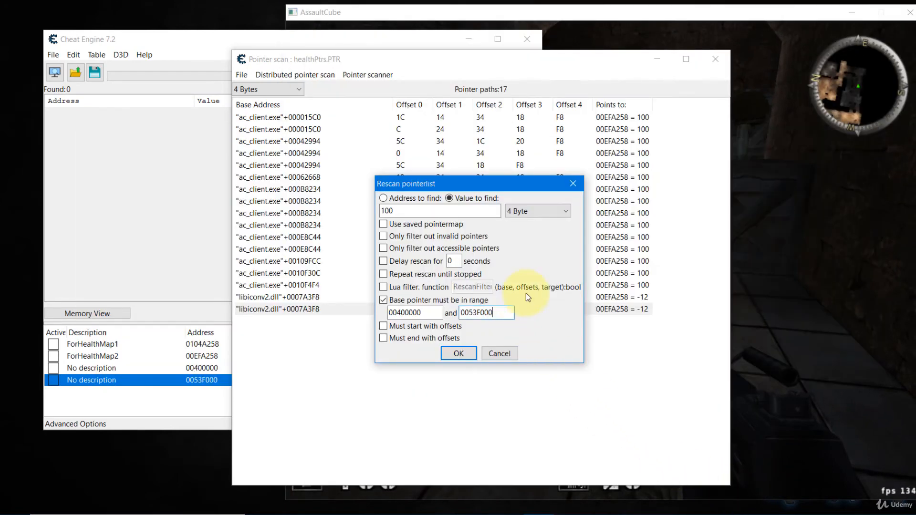
left_click(455, 354)
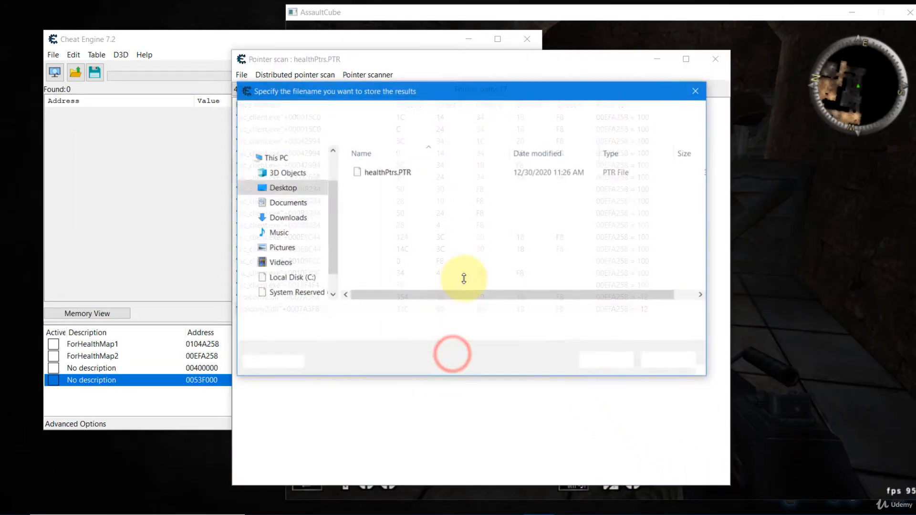
left_click(603, 362)
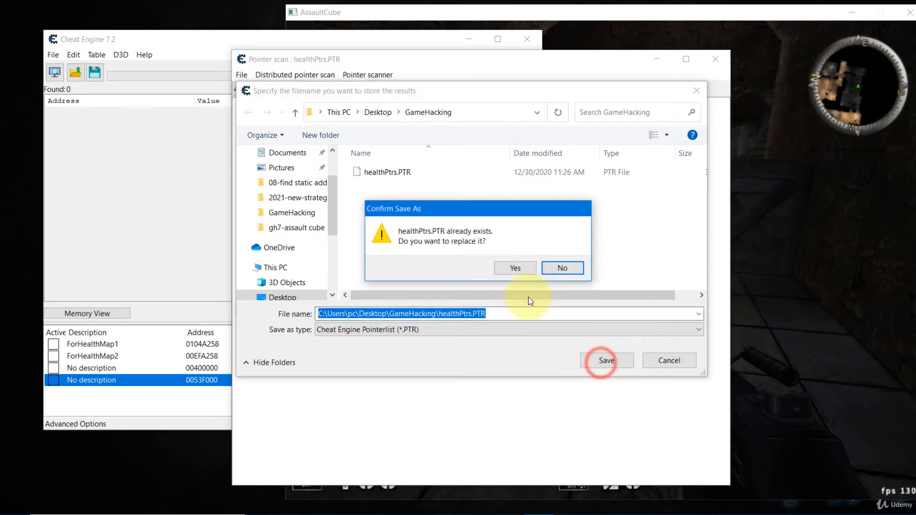
left_click(520, 267)
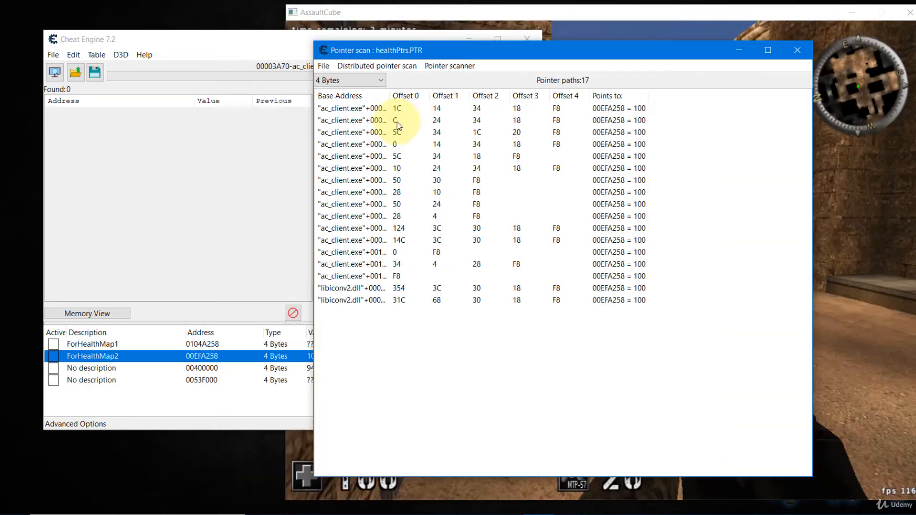
Widen the Base Address column in the pointer scan results and add all the ac_client.exe pointer paths to the address list.
left_click_drag(389, 95, 512, 127)
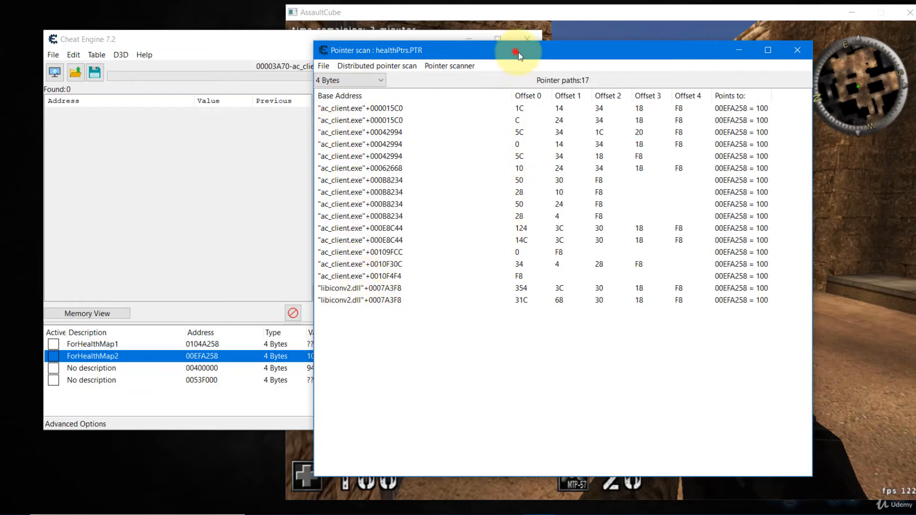
left_click_drag(519, 53, 599, 63)
left_click(460, 121)
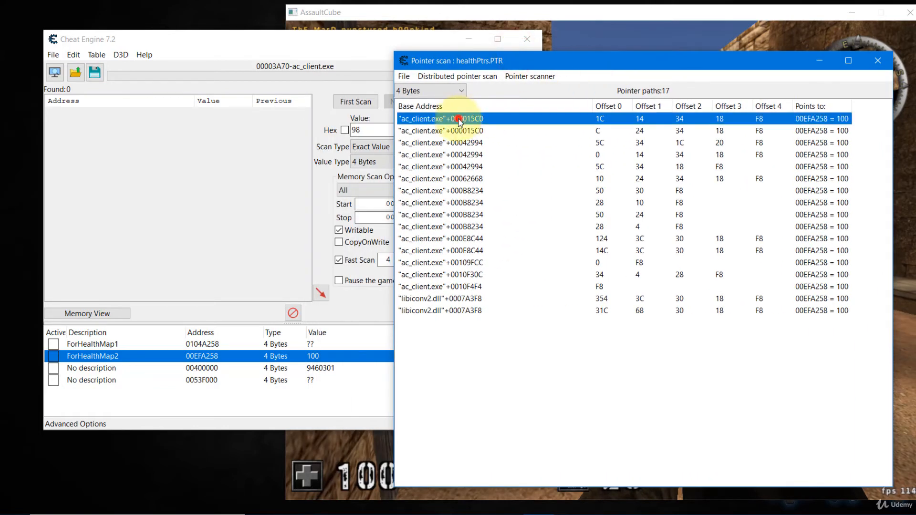
double_click(464, 132)
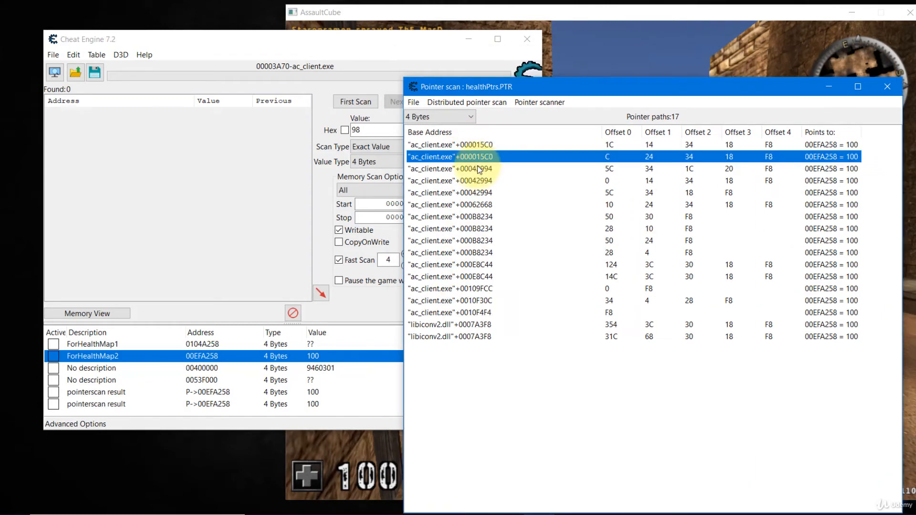
double_click(478, 169)
double_click(477, 182)
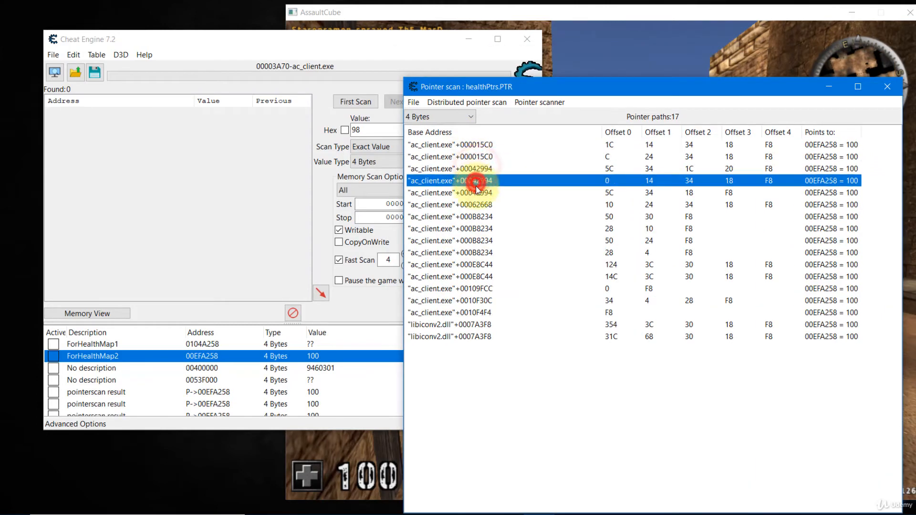
double_click(478, 193)
double_click(475, 208)
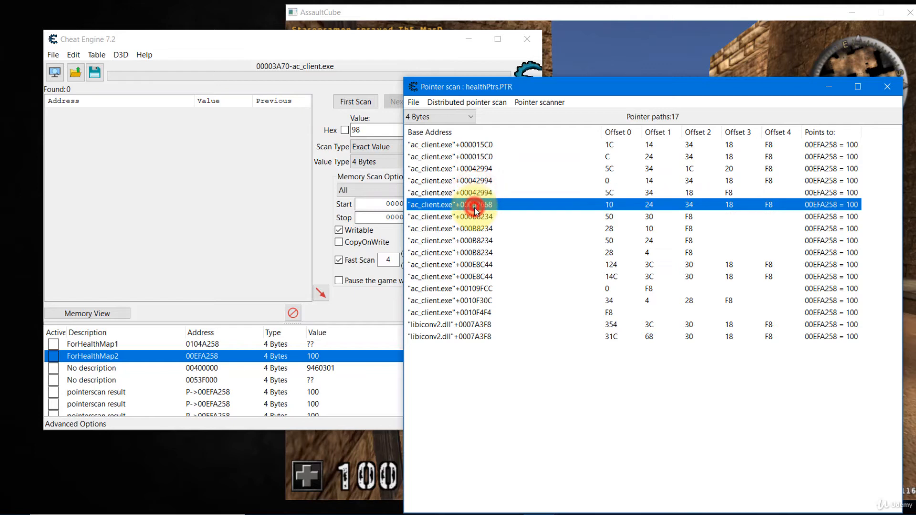
double_click(475, 229)
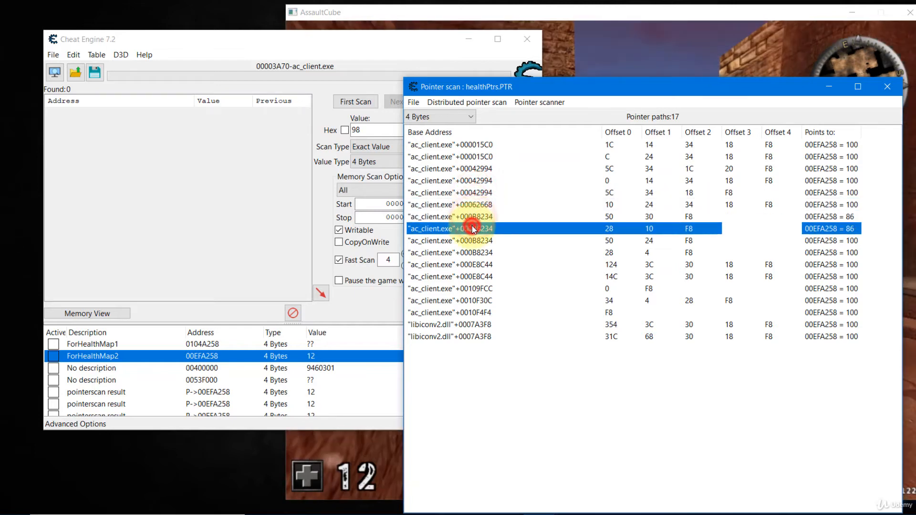
double_click(476, 253)
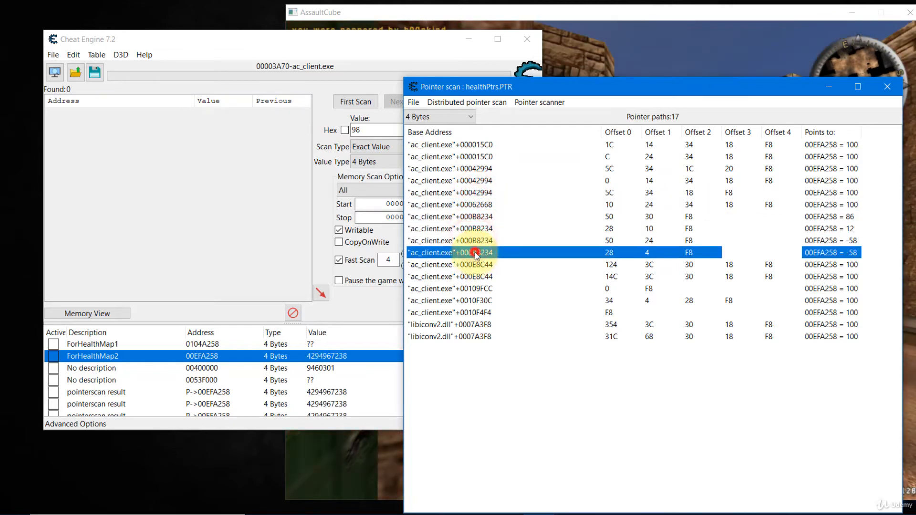
double_click(478, 265)
double_click(480, 277)
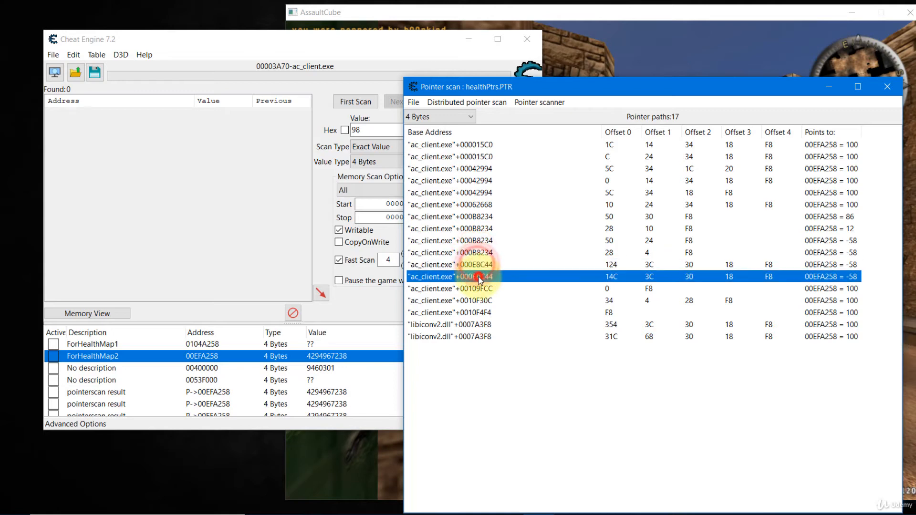
double_click(479, 289)
double_click(478, 301)
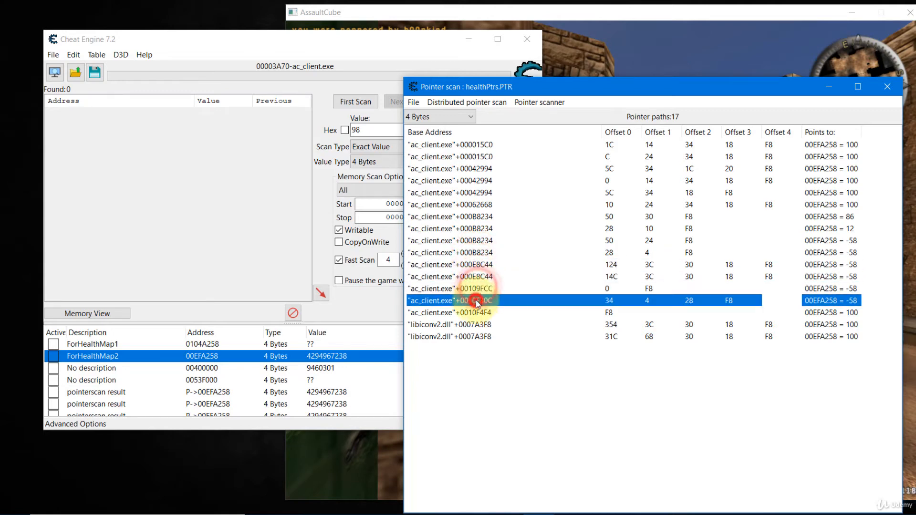
double_click(474, 313)
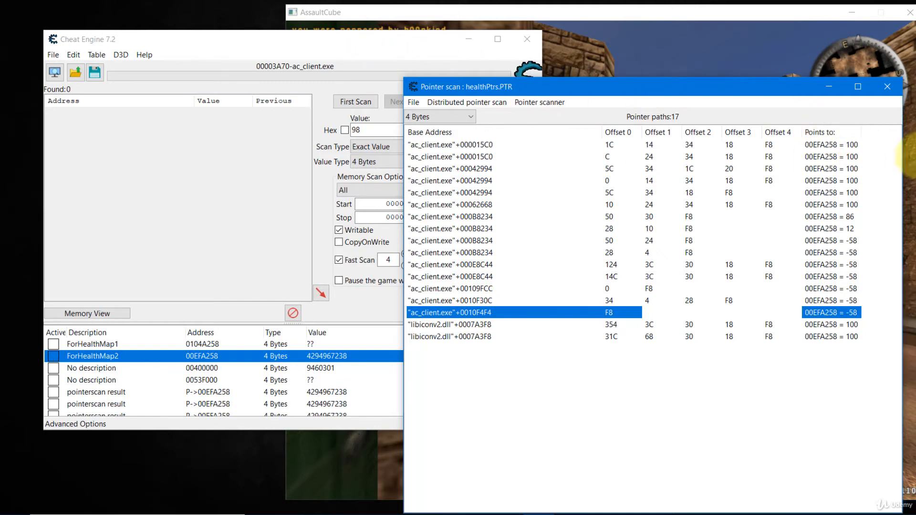
Enlarge Cheat Engine's main window downward so that more address list entries fit.
left_click(364, 46)
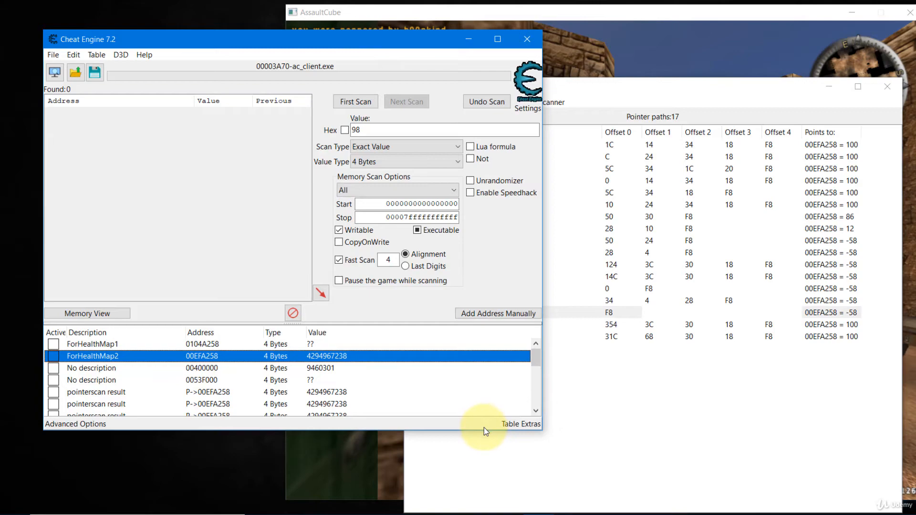
left_click_drag(483, 431, 483, 501)
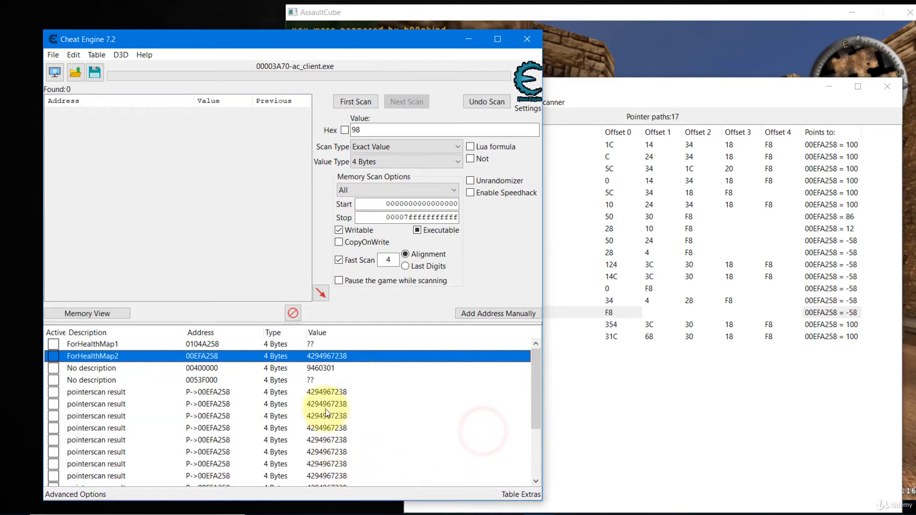
Respawn in AssaultCube and compare the player's health with the values of the pointer scan results in Cheat Engine's address list.
left_click(760, 47)
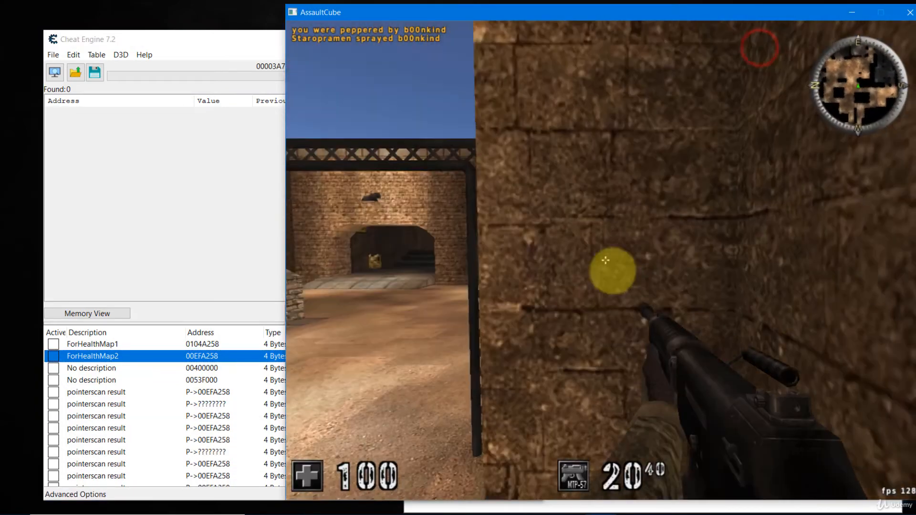
key("alt+Tab")
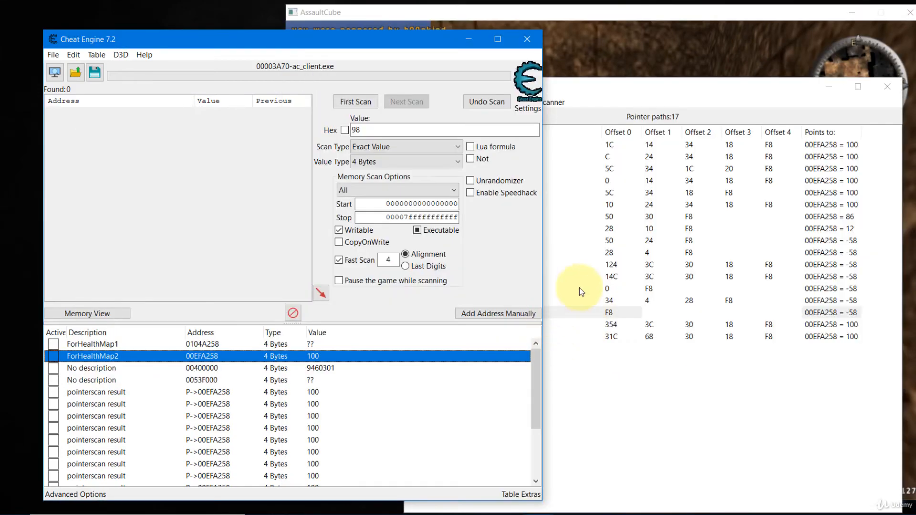
scroll(322, 453, "down", 5)
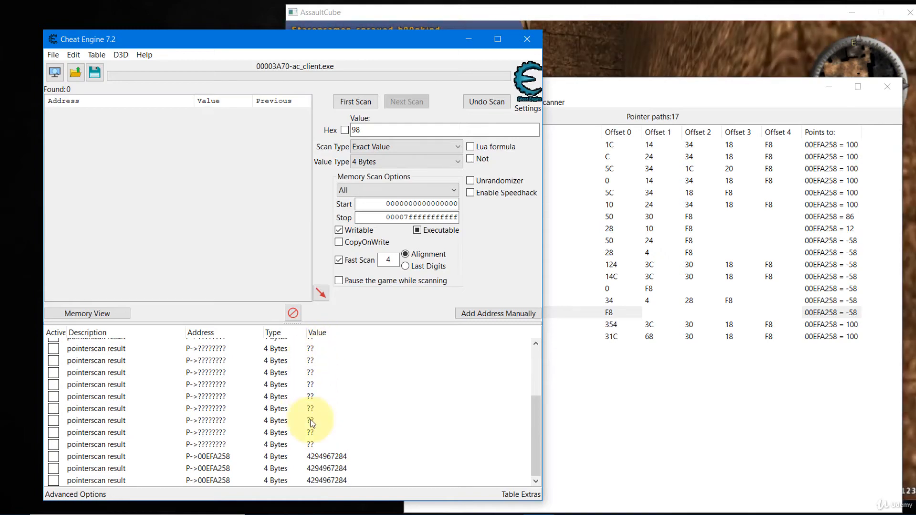
left_click(600, 84)
key("alt+Tab")
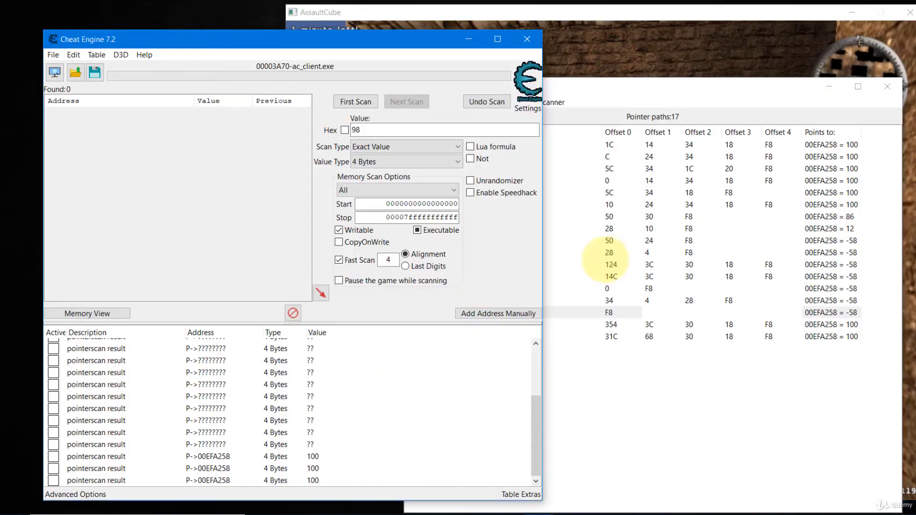
Delete the block of pointerscan results showing ?? as their value, just above the last three entries in the address list.
left_click(309, 351)
left_click(317, 444, "shift")
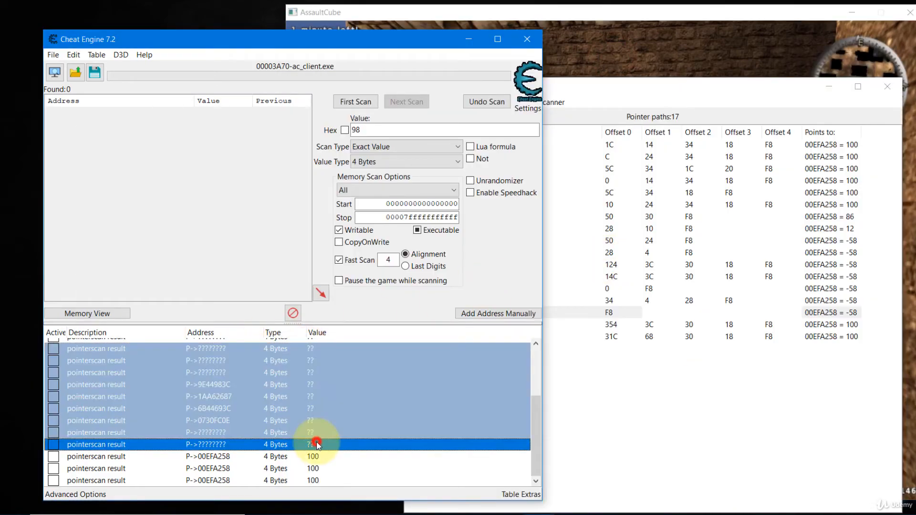
right_click(296, 370)
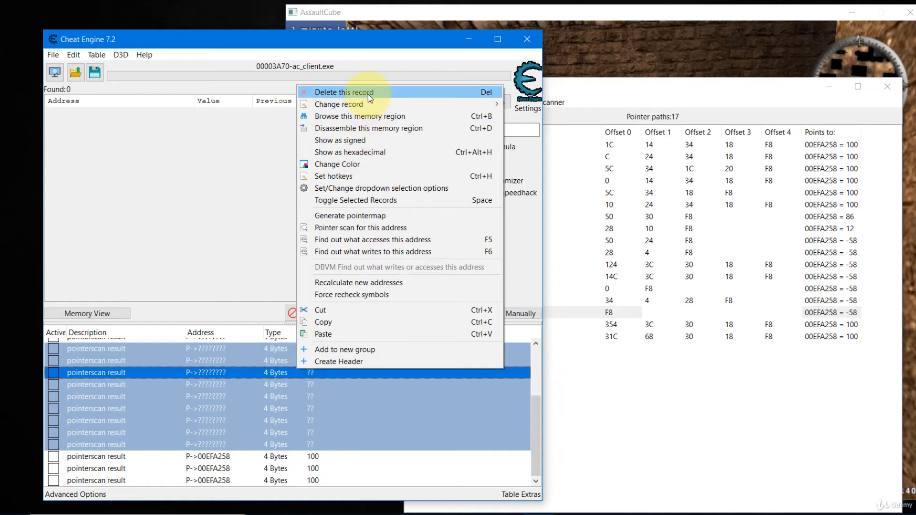
left_click(368, 94)
left_click(514, 265)
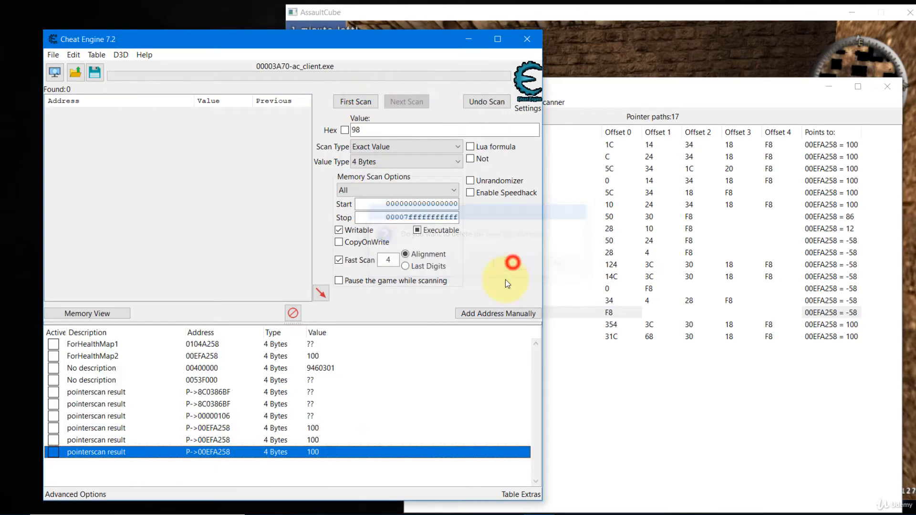
Delete the two No description entries and the three remaining pointerscan results with unresolved values from the address list.
left_click(309, 392)
left_click(311, 416, "shift")
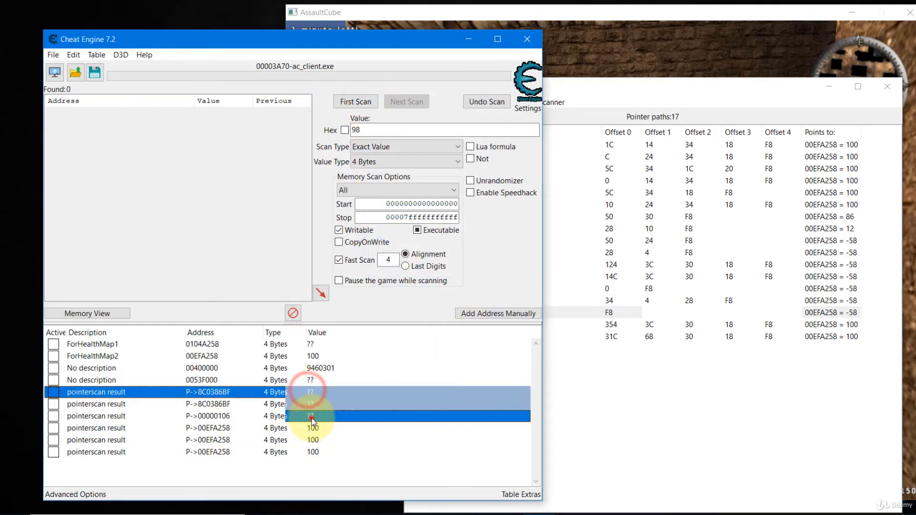
left_click(318, 368)
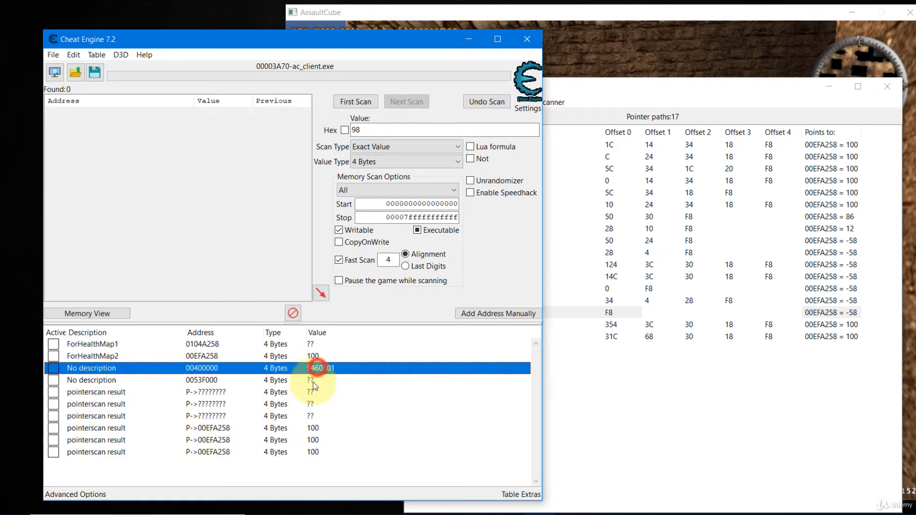
left_click(315, 414, "shift")
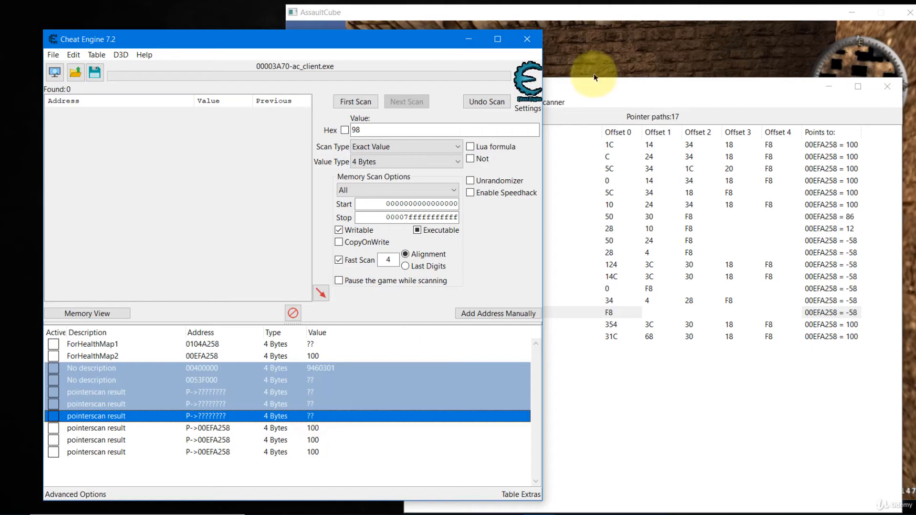
left_click(610, 50)
left_click(116, 512)
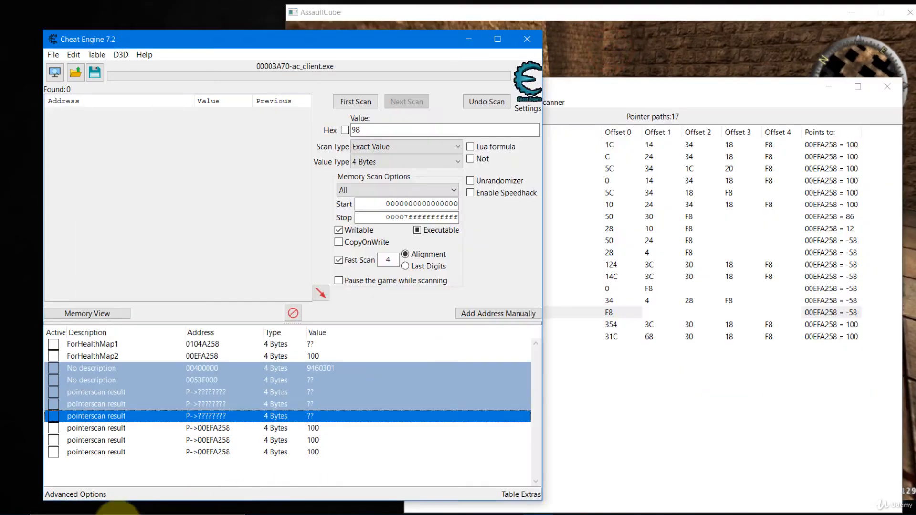
right_click(317, 367)
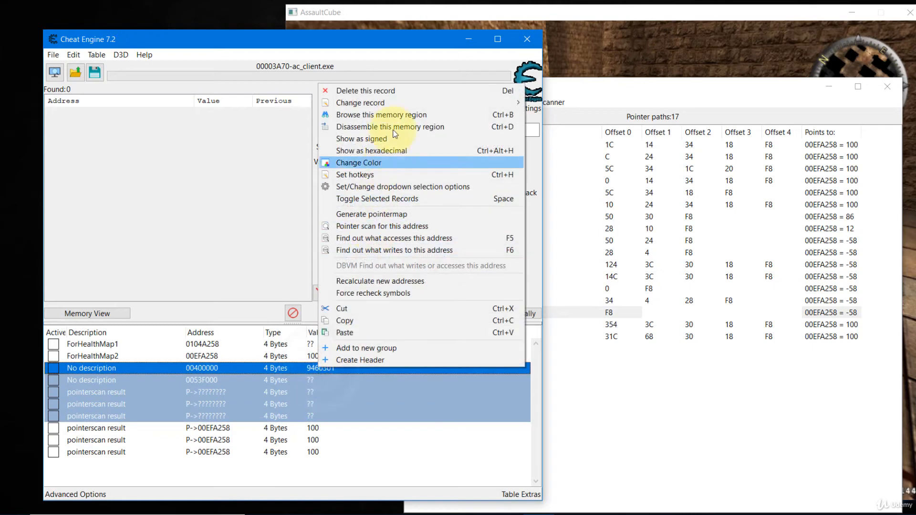
left_click(400, 91)
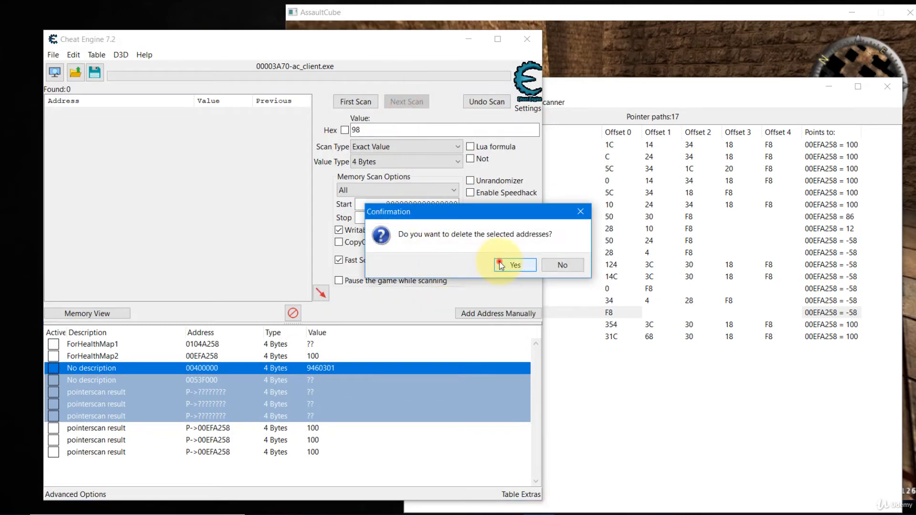
left_click(500, 266)
Review the three remaining pointerscan results and freeze the value of the first one.
left_click(307, 383)
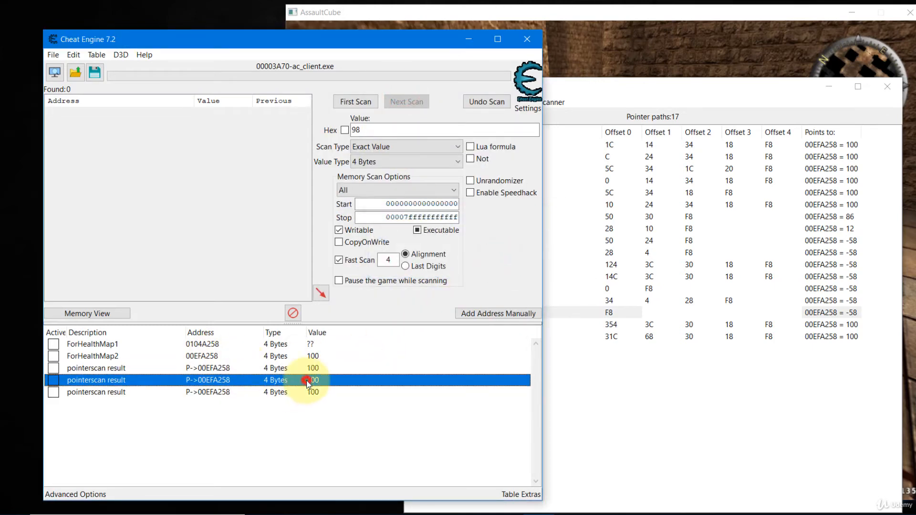
left_click(308, 391)
left_click(311, 368)
left_click(313, 380)
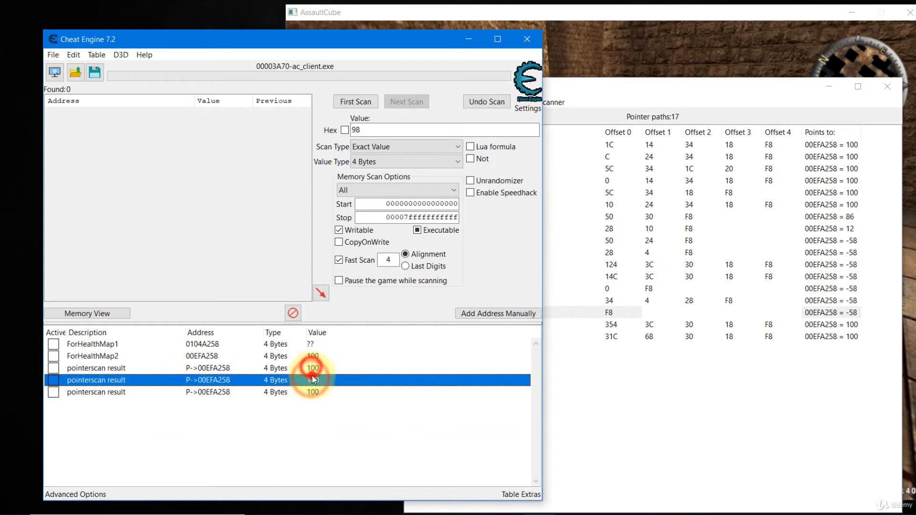
left_click(313, 392)
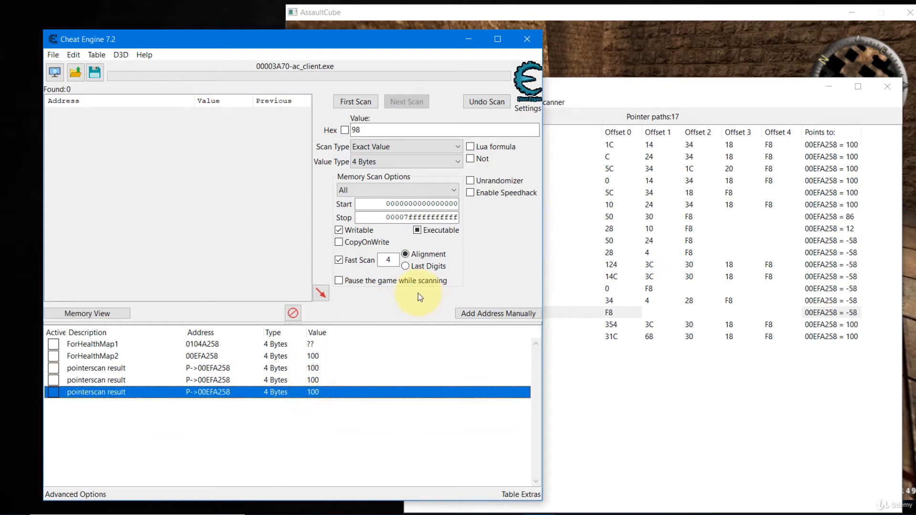
left_click(53, 370)
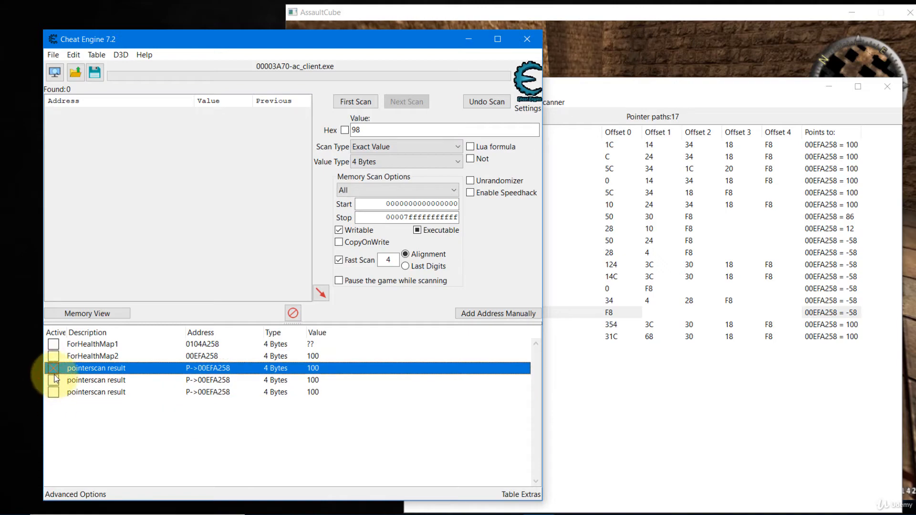
Switch to AssaultCube and move through the map to test whether the player's health stays frozen.
left_click(574, 53)
left_click(605, 260)
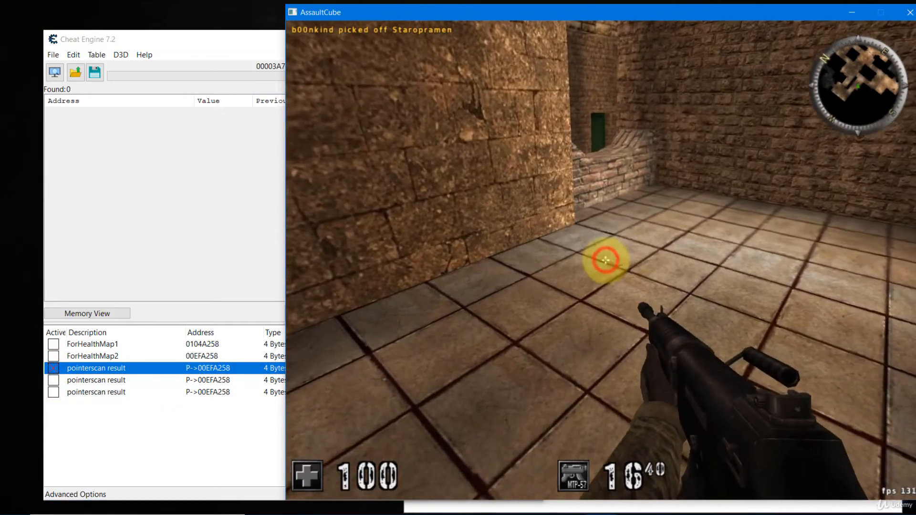
key("w")
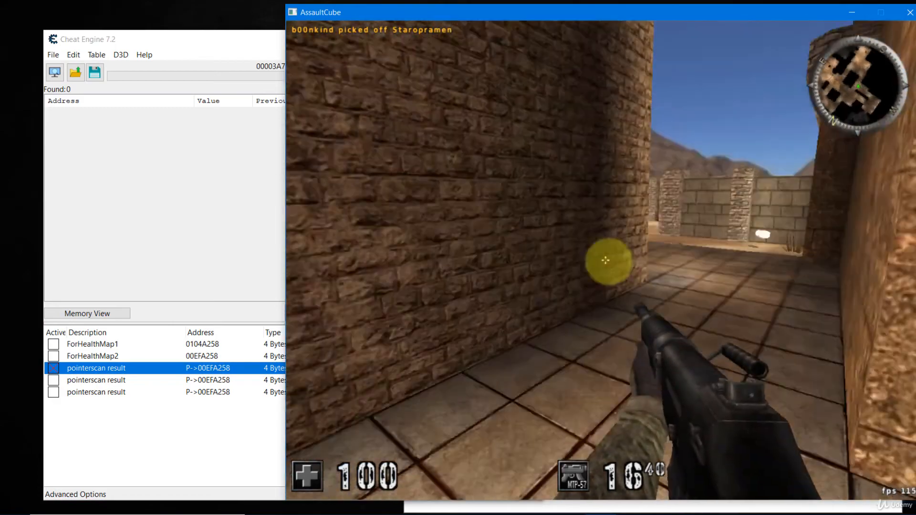
key("w")
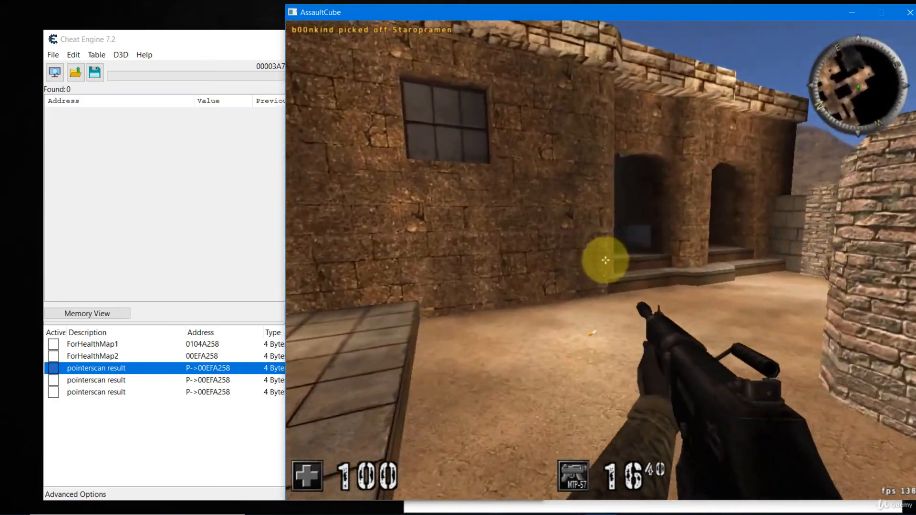
key("w")
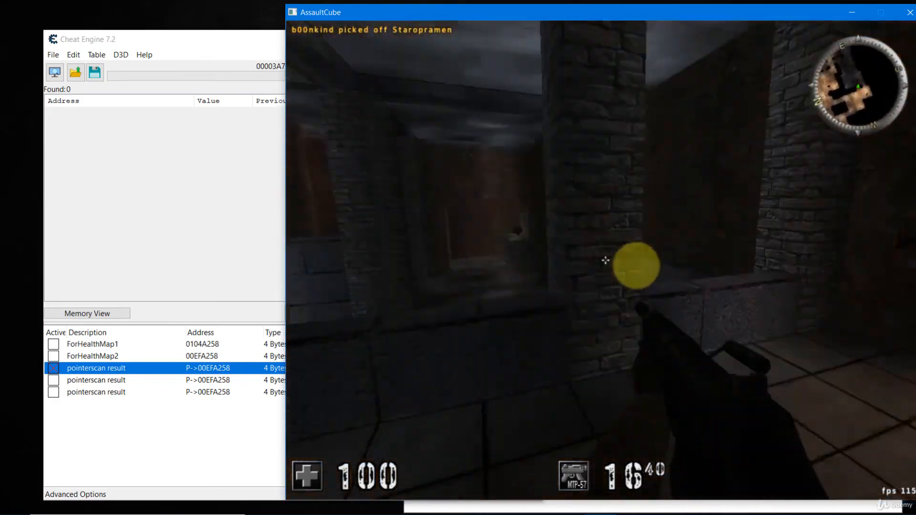
key("w")
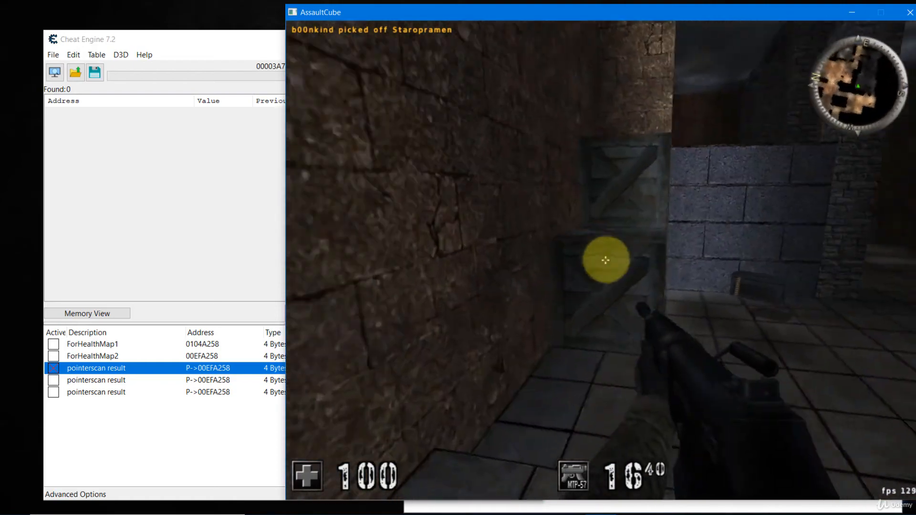
key("w")
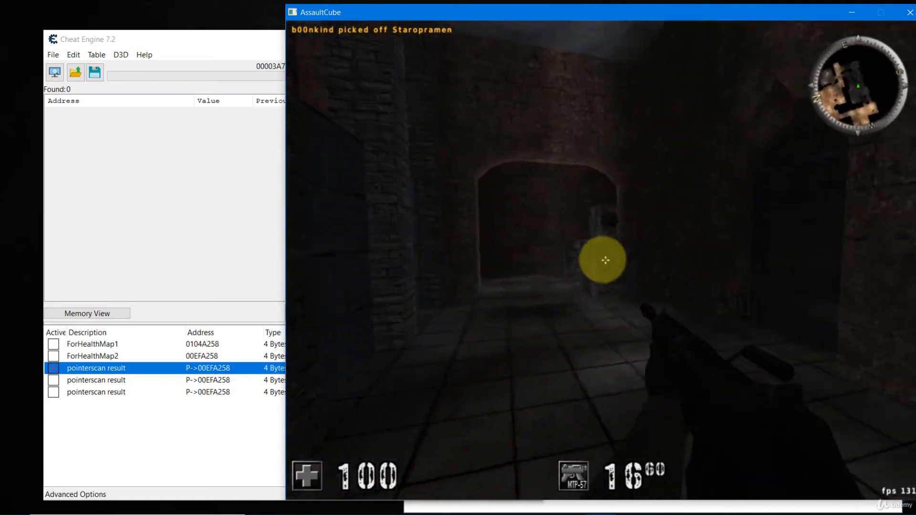
key("w")
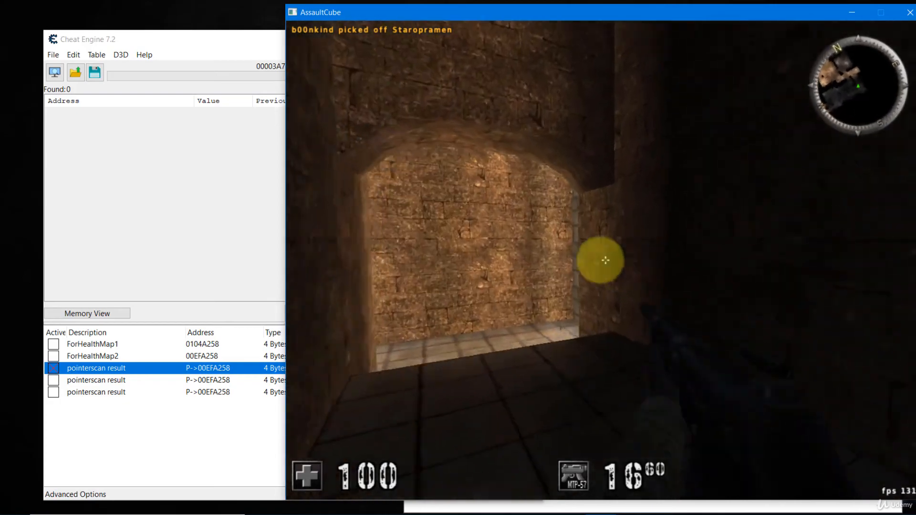
key("w")
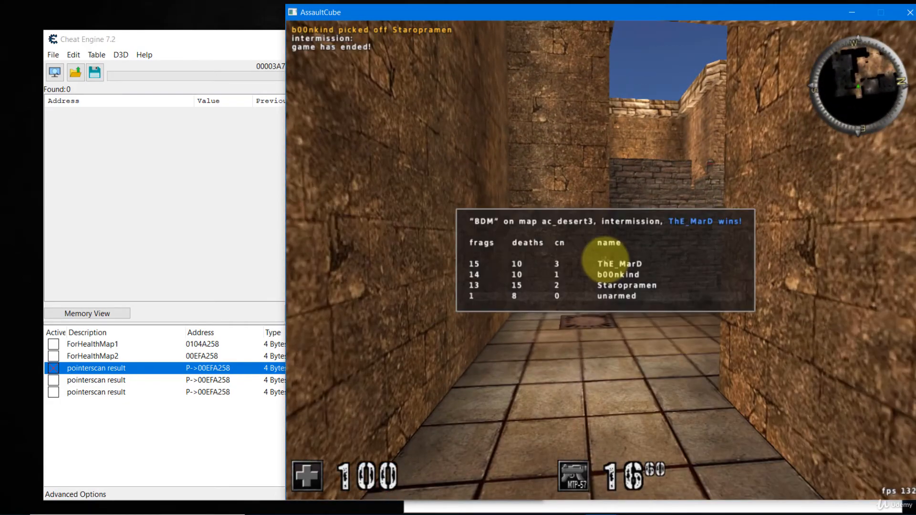
Start a new singleplayer Bot Deathmatch with Best bot skill on the ac_desert3 map.
key("Escape")
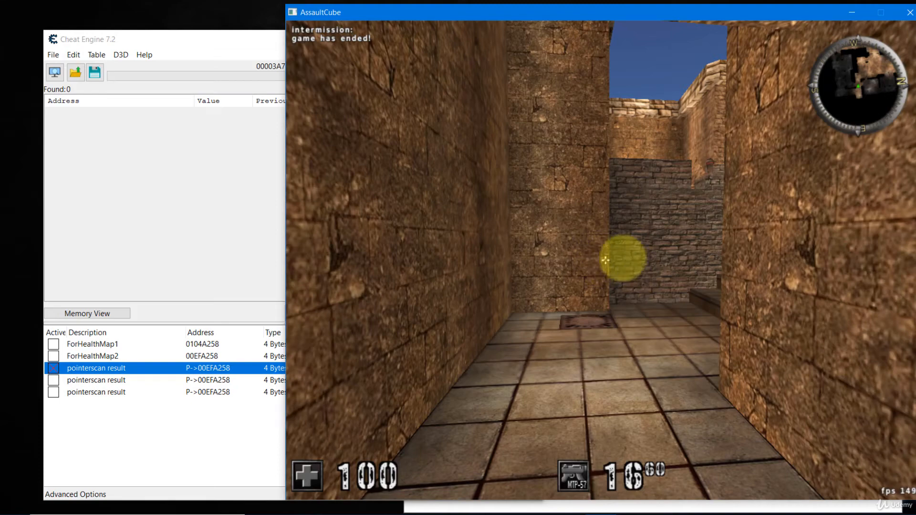
key("Escape")
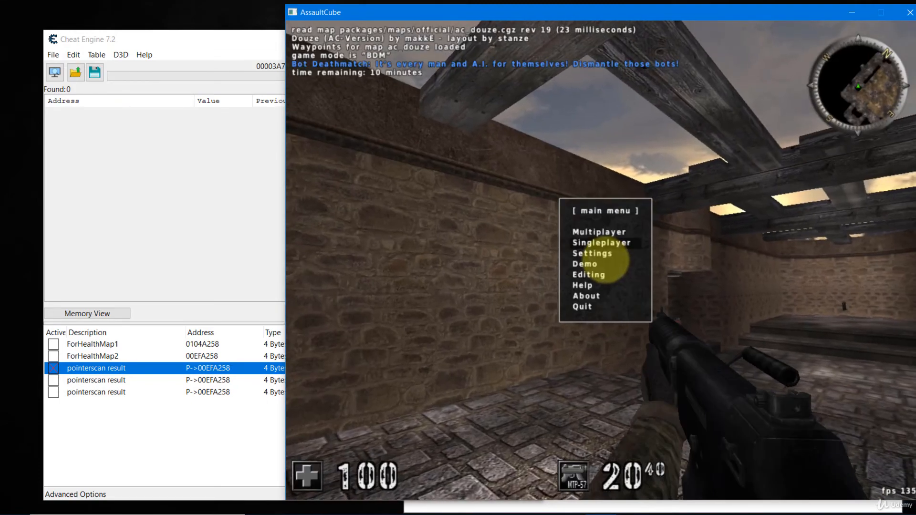
key("Return")
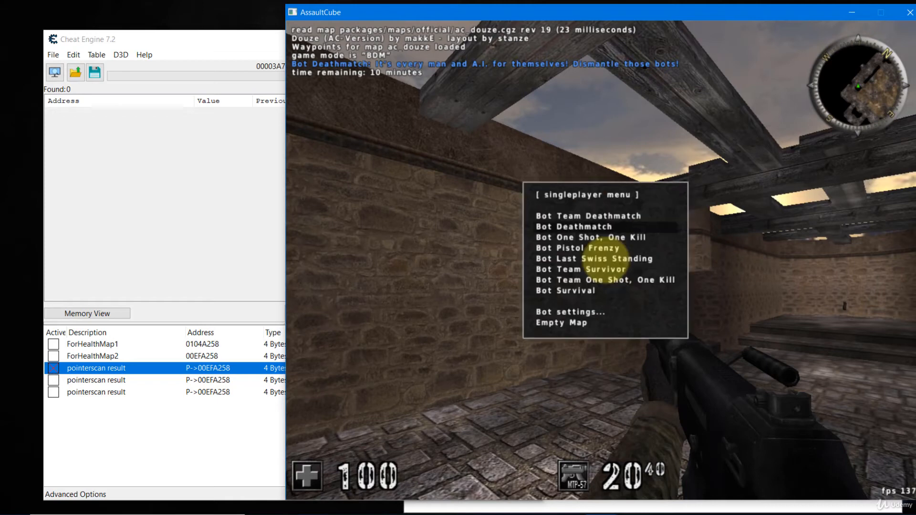
key("Return")
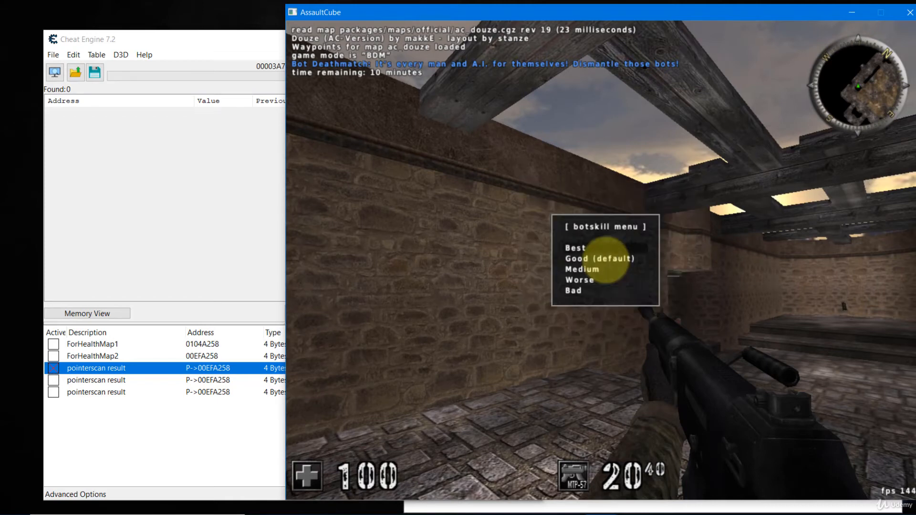
key("Return")
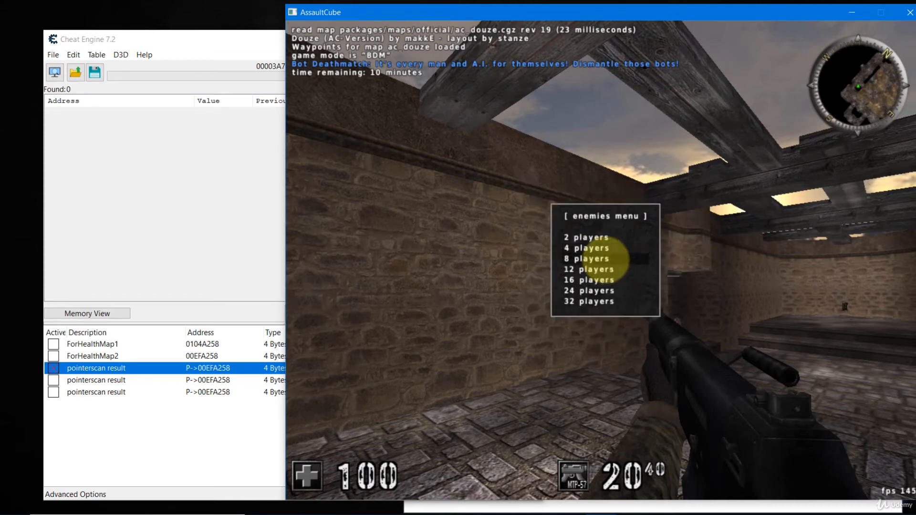
key("Return")
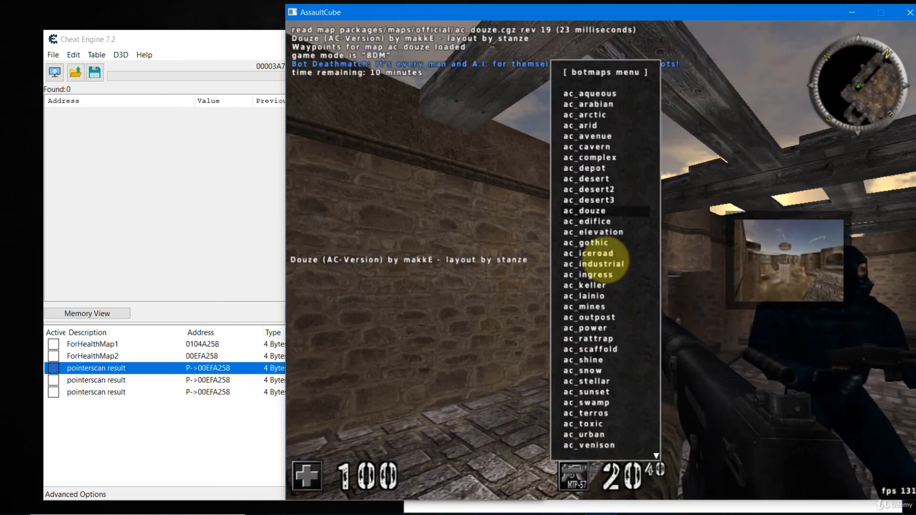
key("Up")
key("Return")
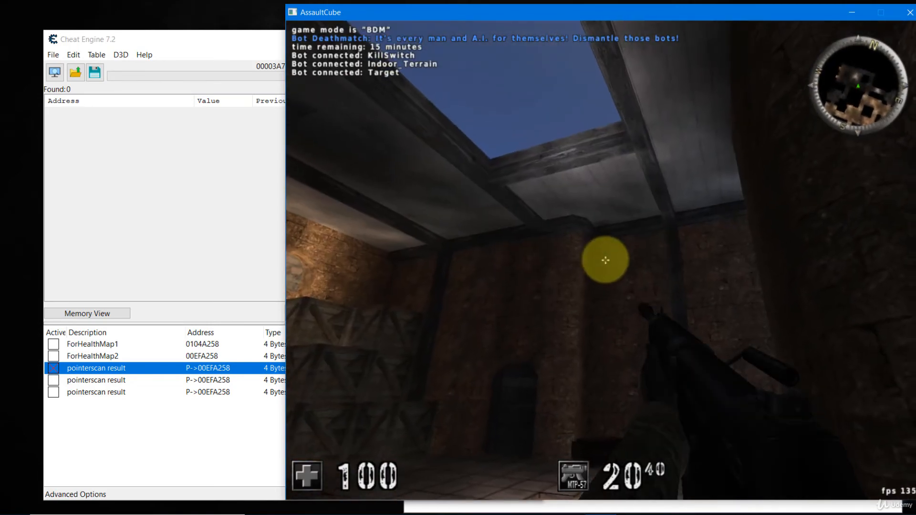
Check the frozen pointer's value in Cheat Engine, and move through the AssaultCube map to encounter bots and test the frozen health.
key("alt+Tab")
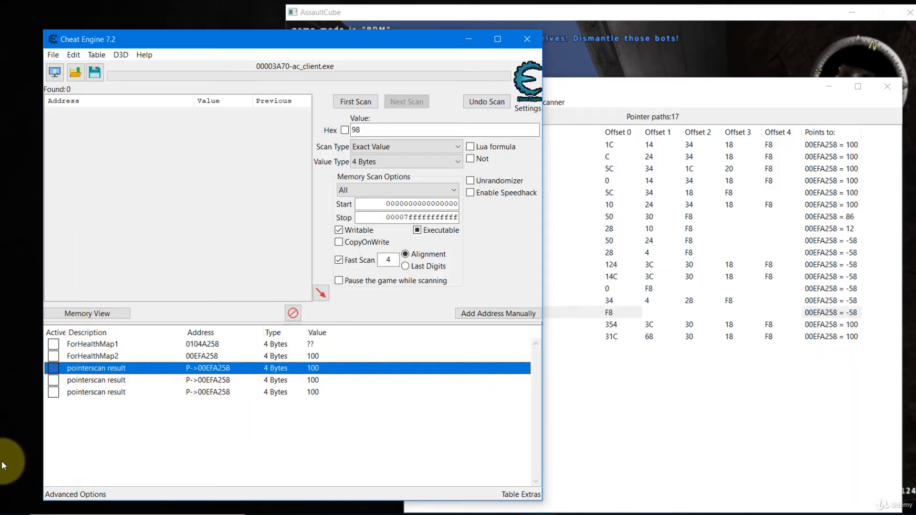
left_click(571, 71)
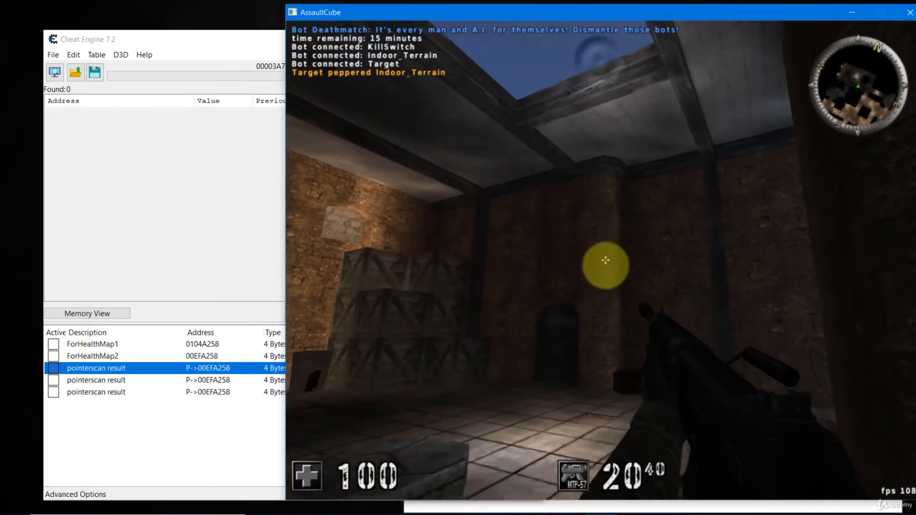
key("w")
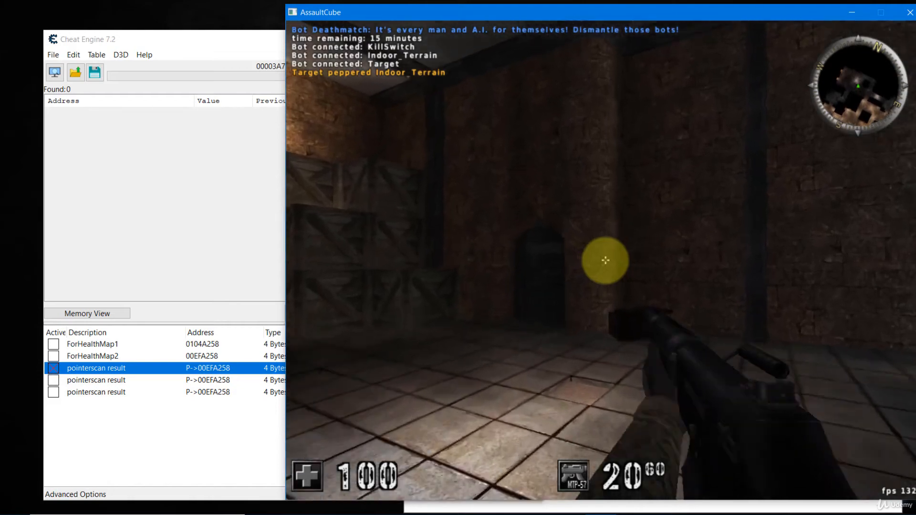
key("w")
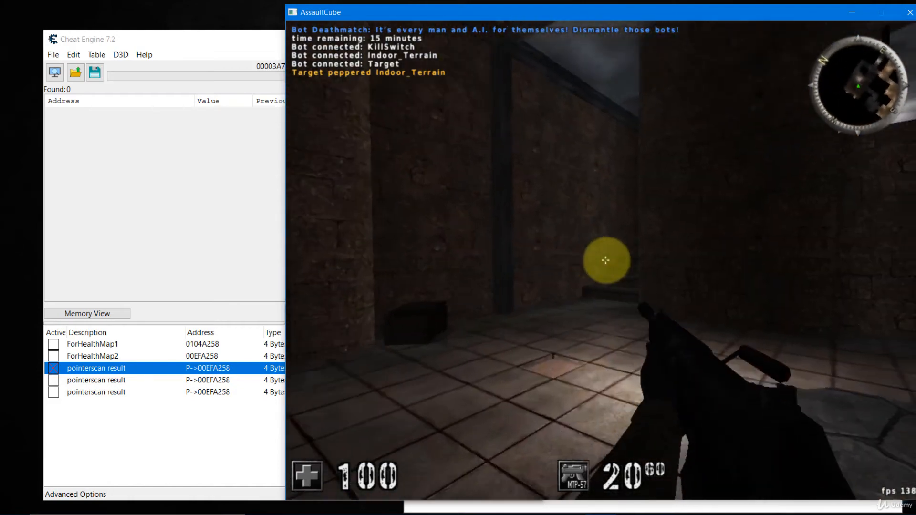
key("w")
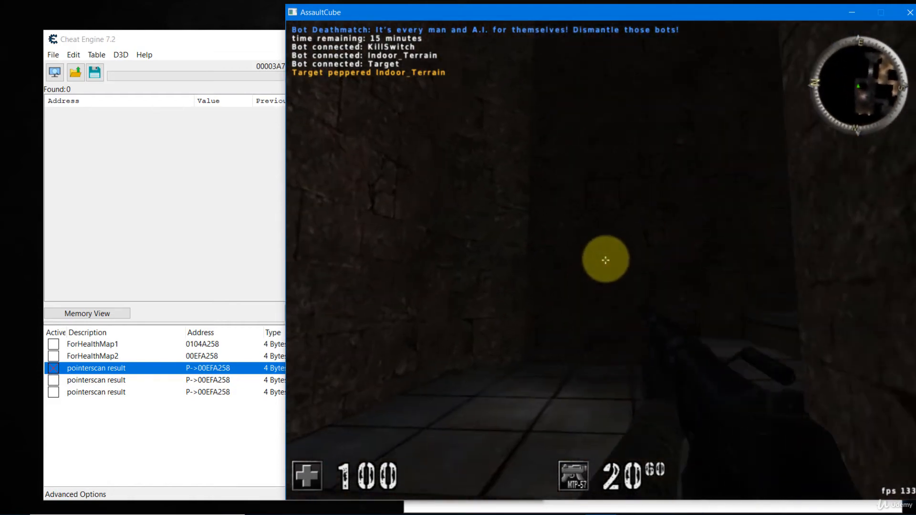
key("w")
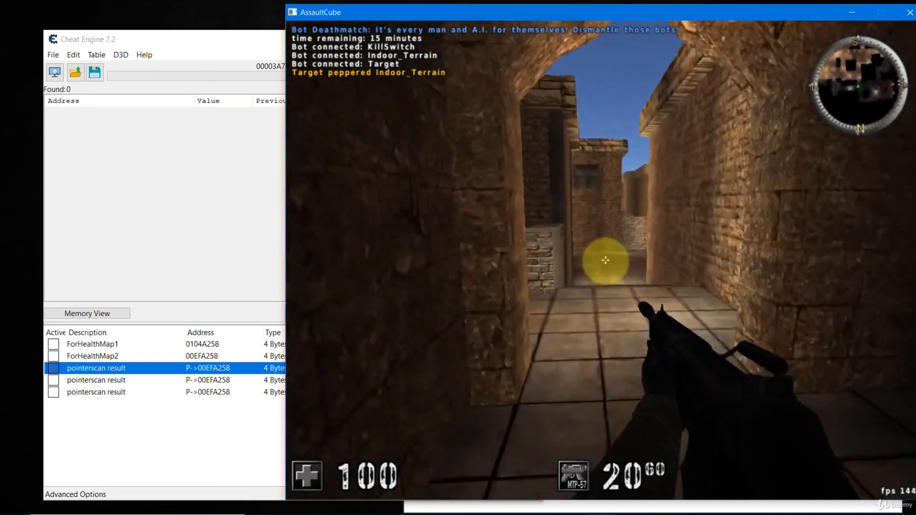
key("w")
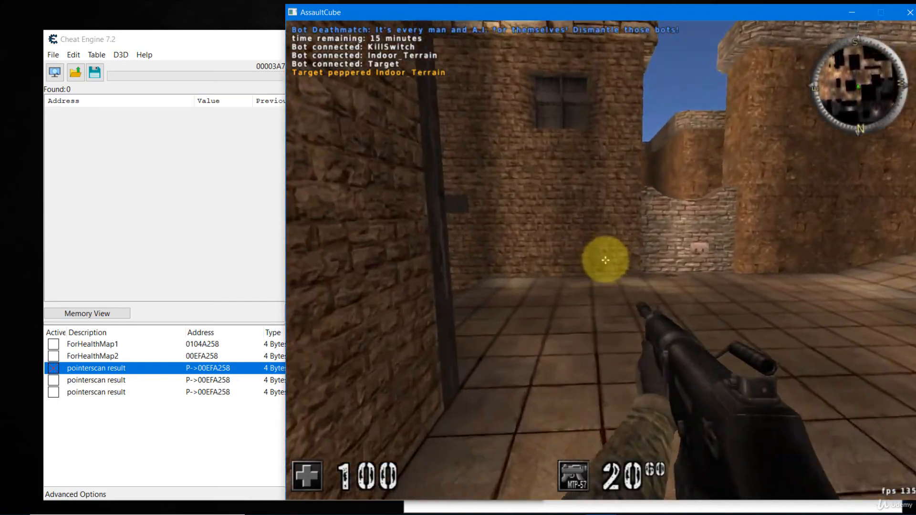
key("w")
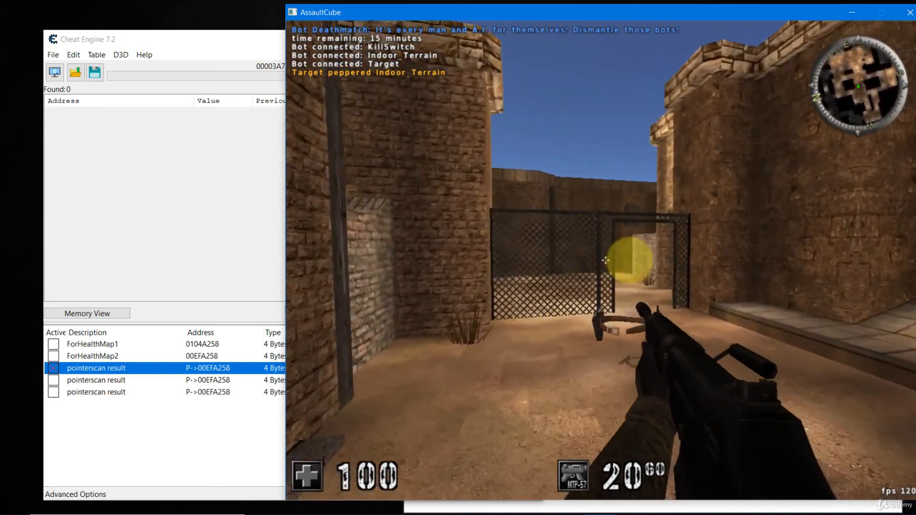
key("w")
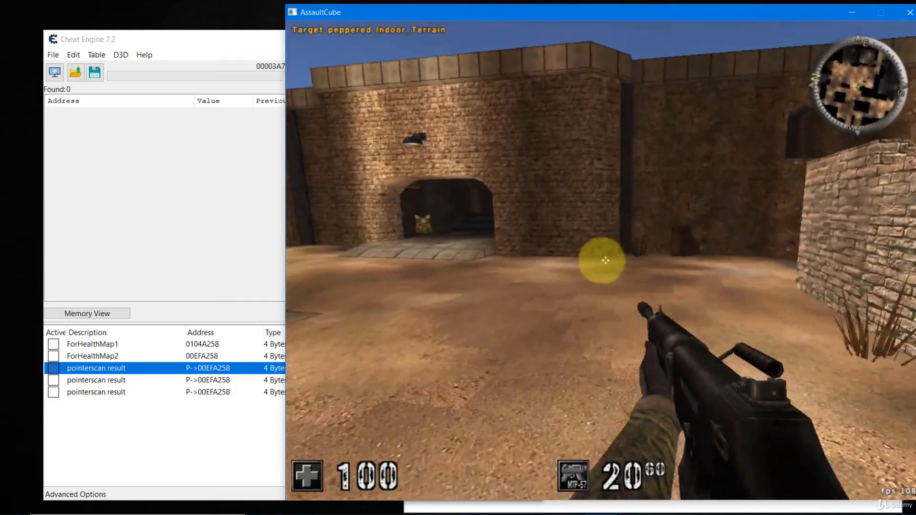
key("w")
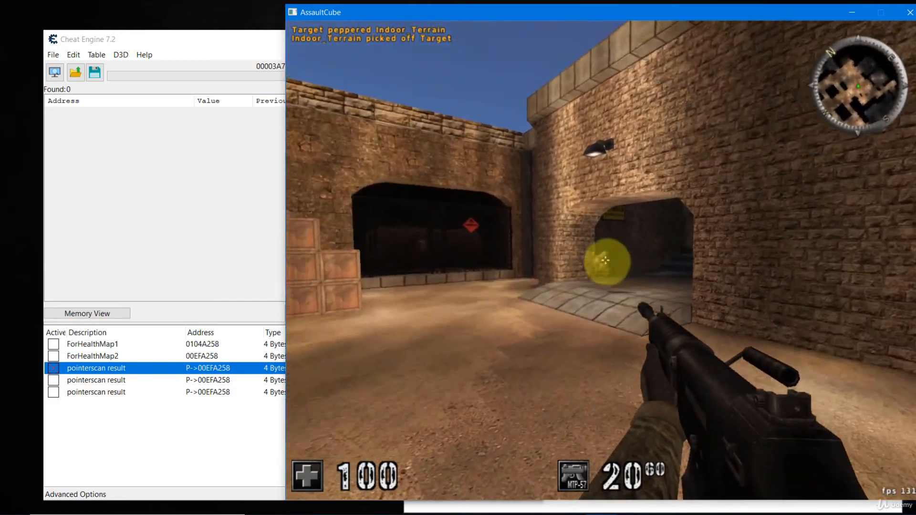
key("w")
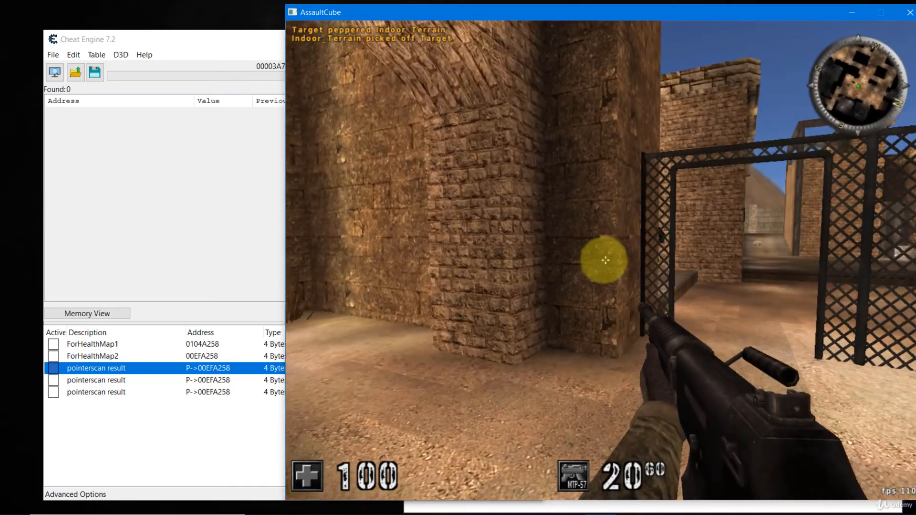
key("w")
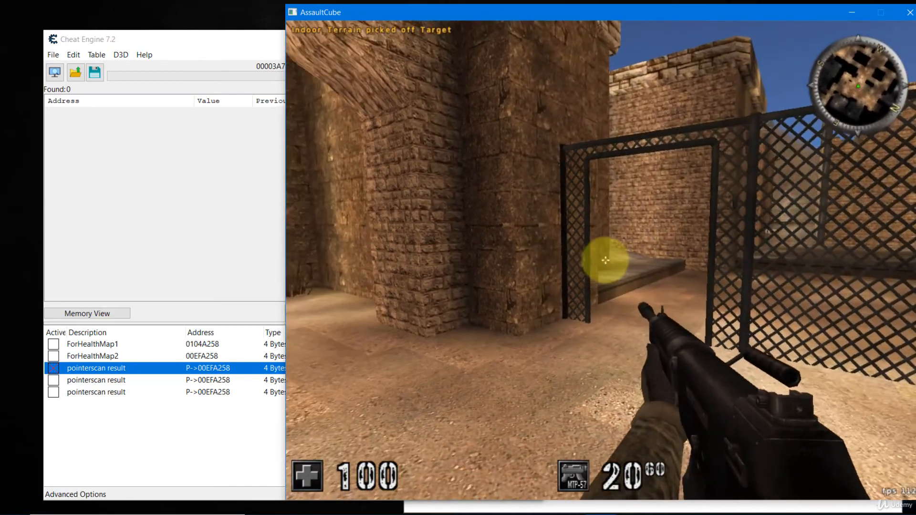
key("w")
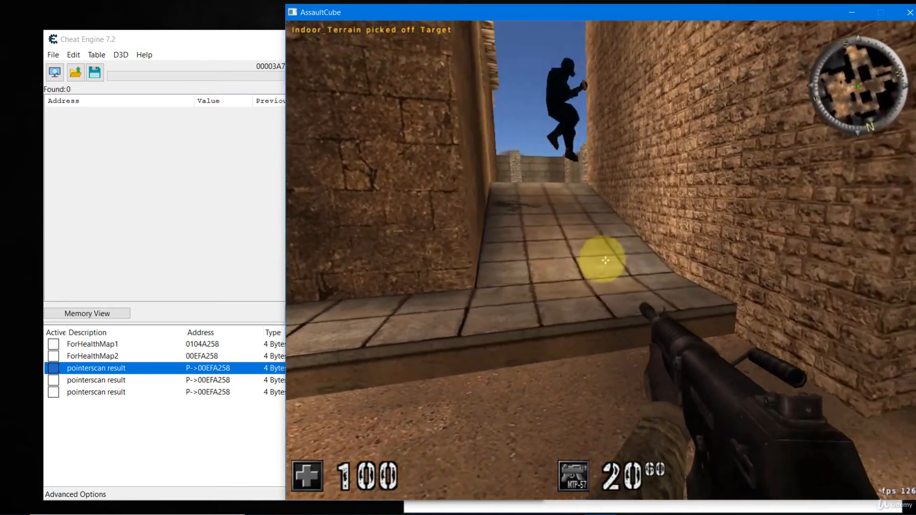
key("w")
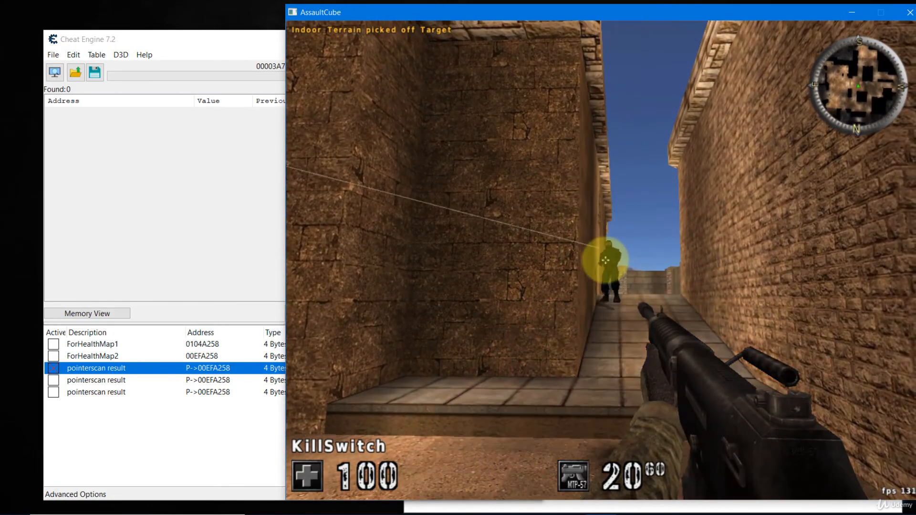
Freeze the second pointerscan result in Cheat Engine instead of the first one, and return to AssaultCube to test it.
key("alt+Tab")
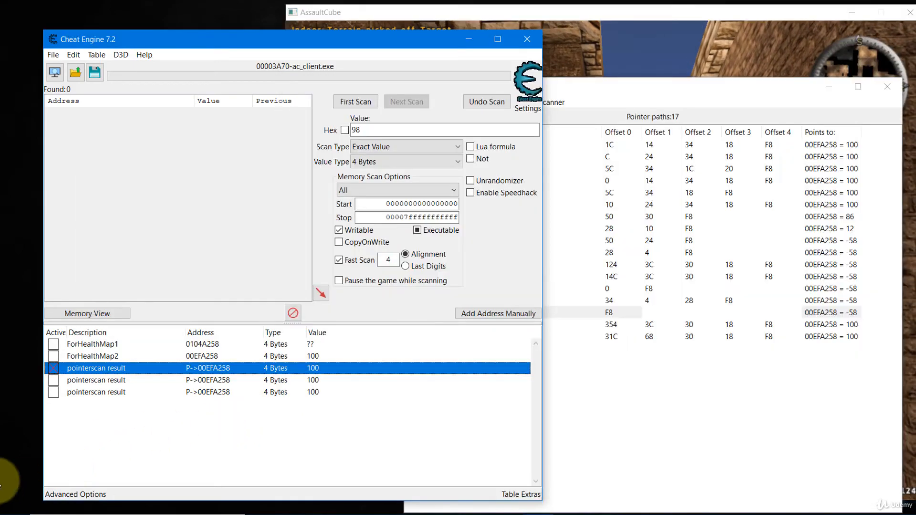
left_click(50, 381)
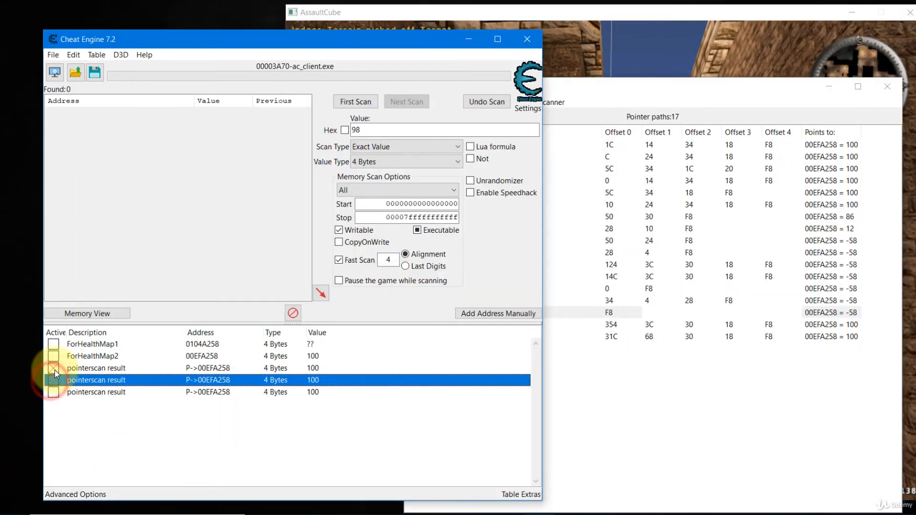
left_click(53, 368)
left_click(619, 48)
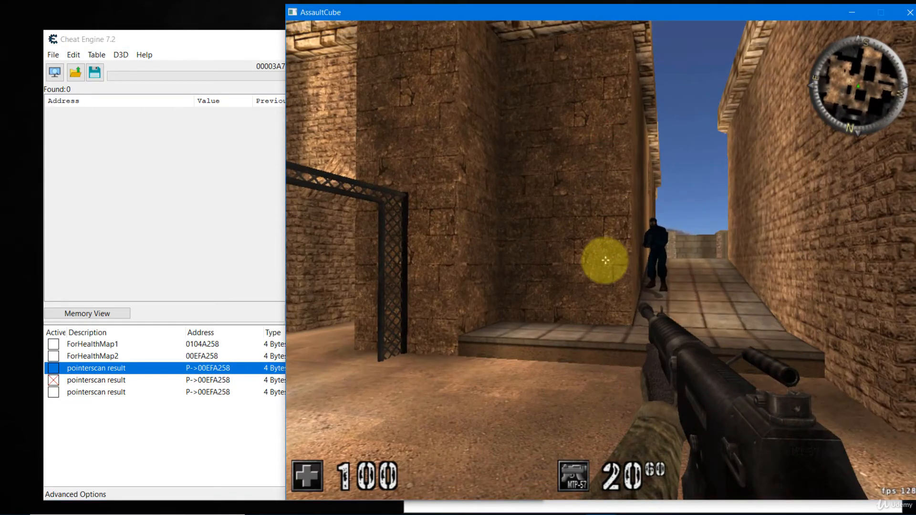
Switch to Cheat Engine, freeze the third pointerscan result and unfreeze the second one.
key("alt+Tab")
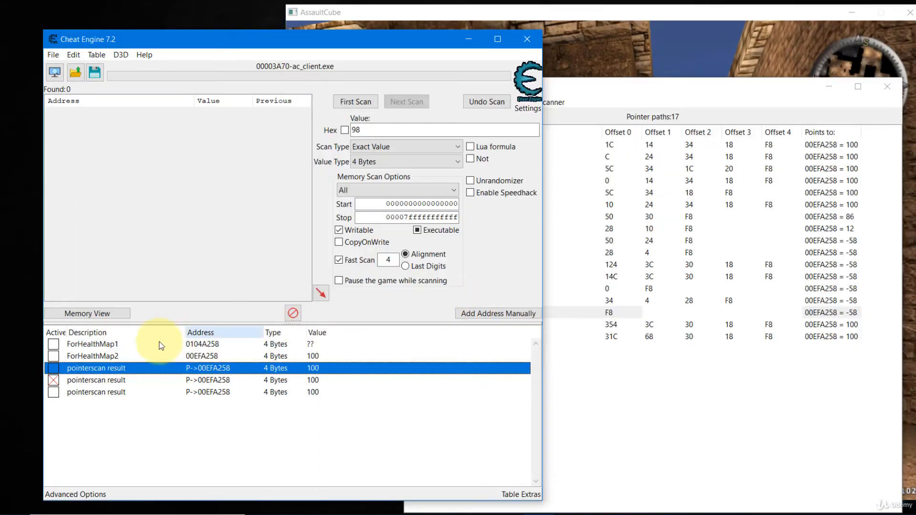
left_click(53, 392)
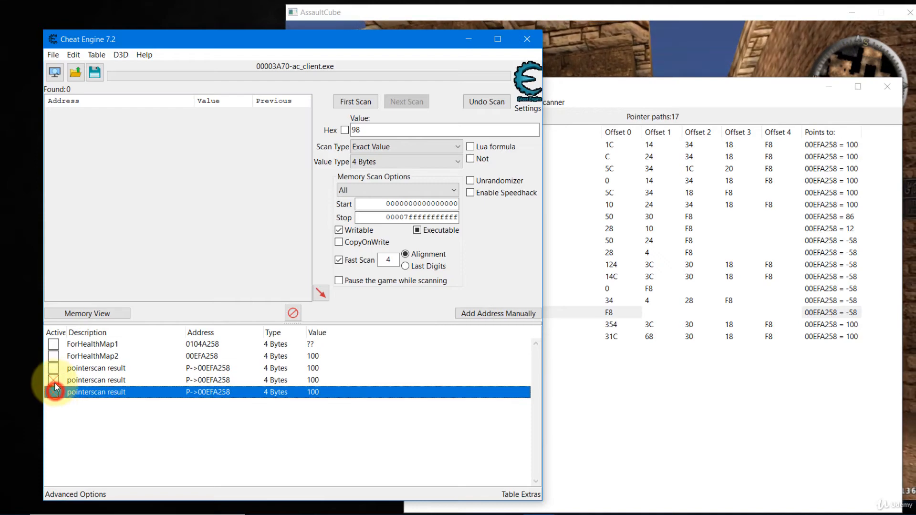
left_click(54, 381)
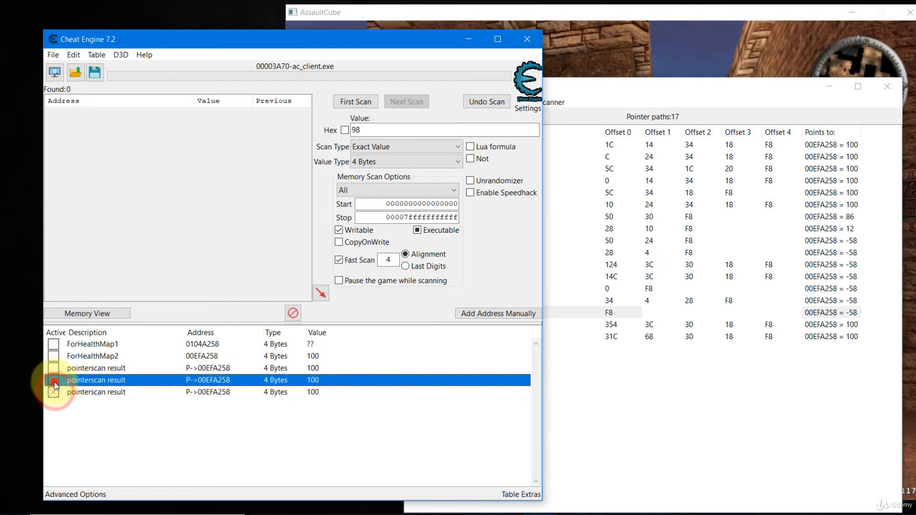
Switch to AssaultCube and shoot the KillSwitch bot while under fire to test the health freeze of the third pointer.
left_click(672, 49)
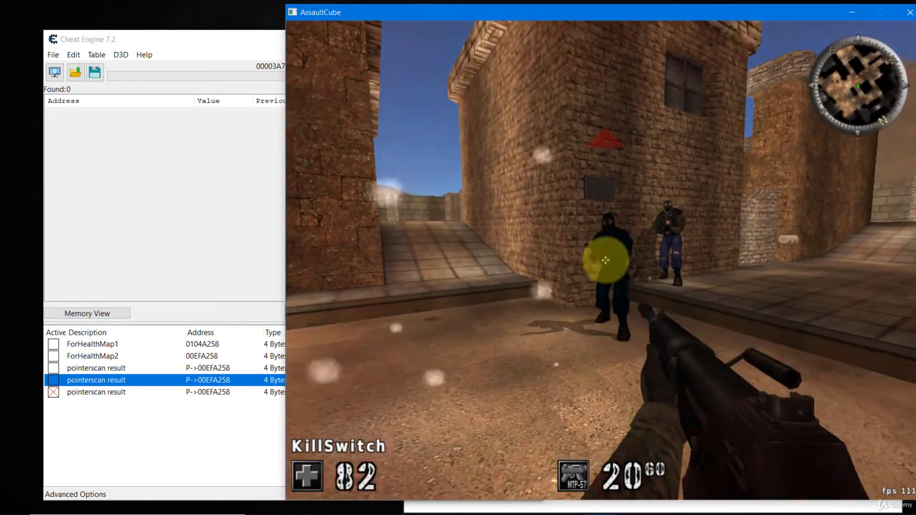
left_click(607, 261)
left_click(606, 260)
left_click(606, 261)
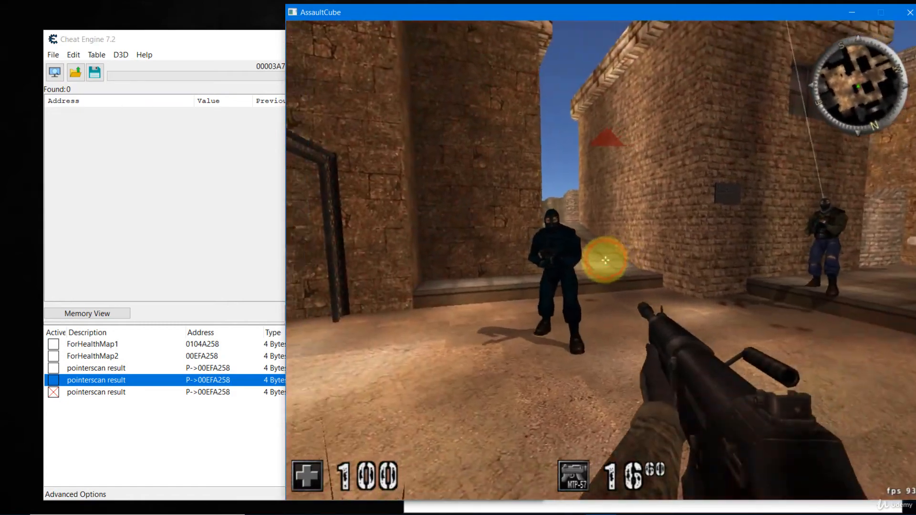
left_click(605, 260)
left_click(605, 260)
left_click(605, 260)
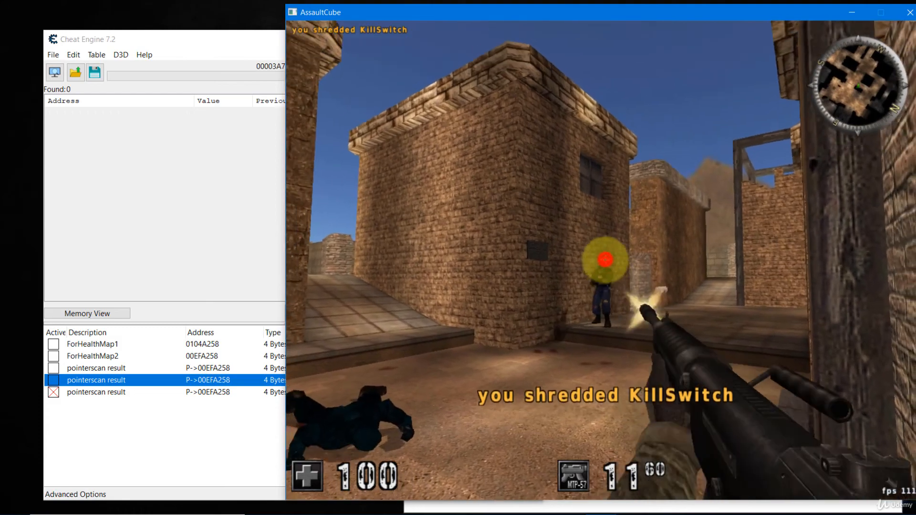
Unfreeze the third pointerscan result in Cheat Engine and compare its value with the player's health in AssaultCube.
key("alt+Tab")
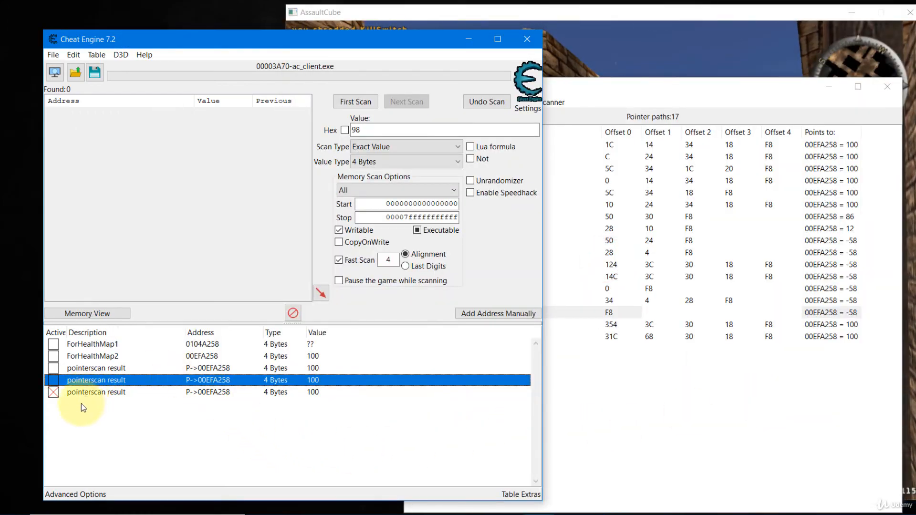
left_click(53, 393)
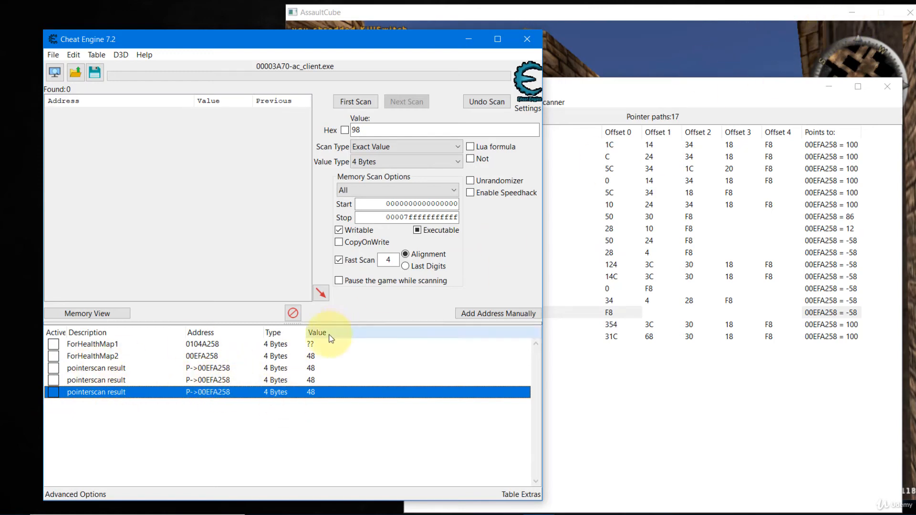
left_click(710, 19)
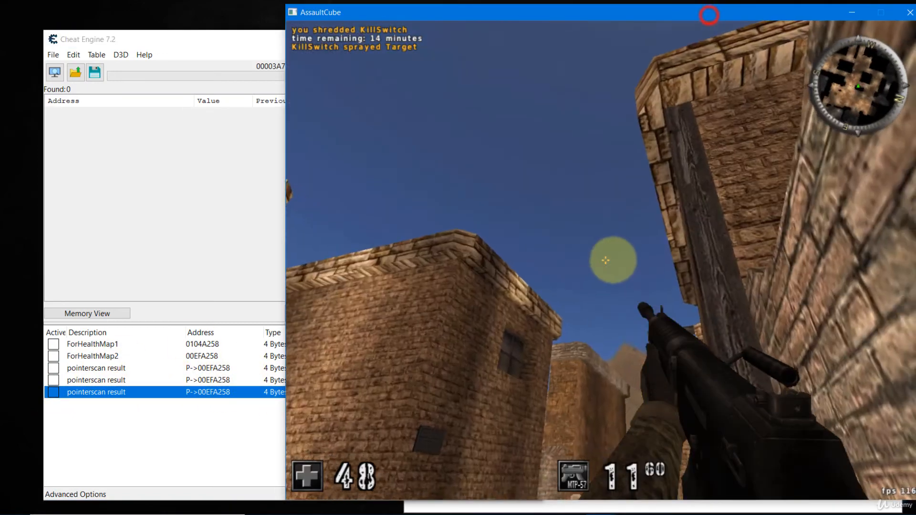
key("alt+Tab")
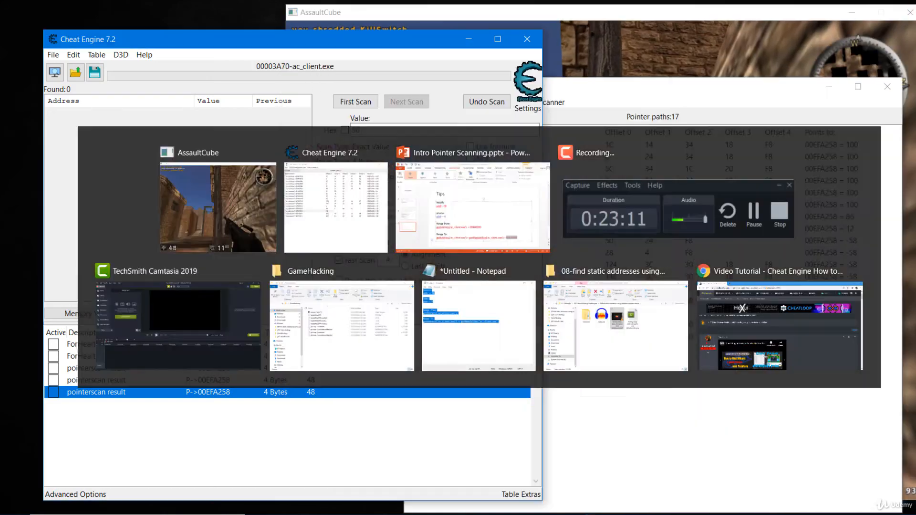
Close AssaultCube and relaunch it from its desktop shortcut, minimizing the windows that cover the desktop.
left_click(910, 13)
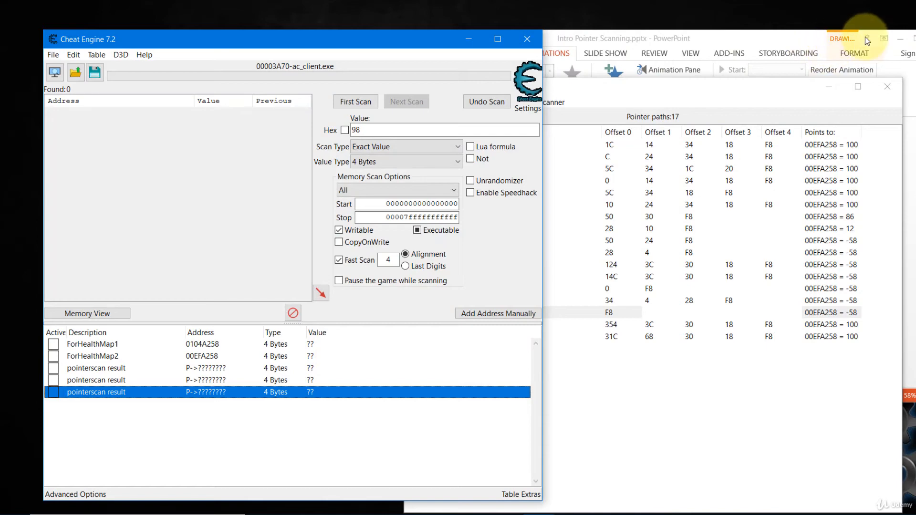
left_click(900, 38)
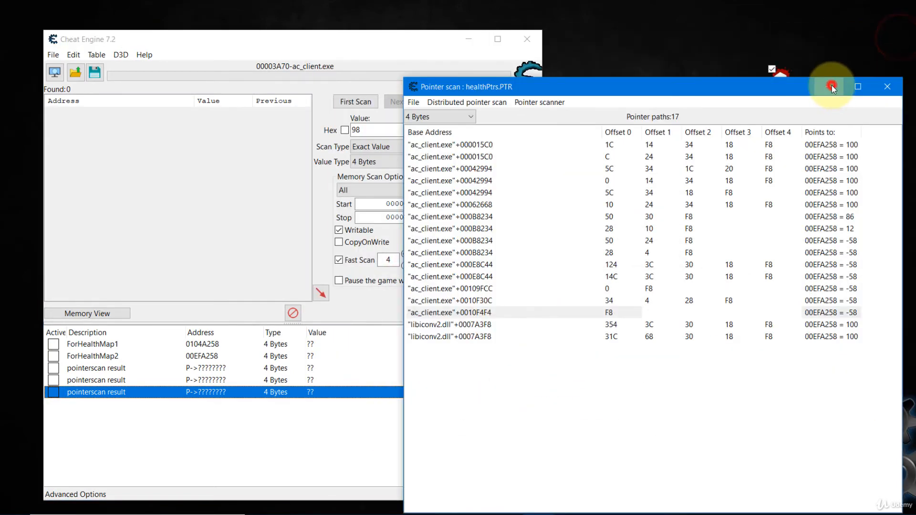
left_click(832, 85)
left_click(780, 89)
double_click(780, 89)
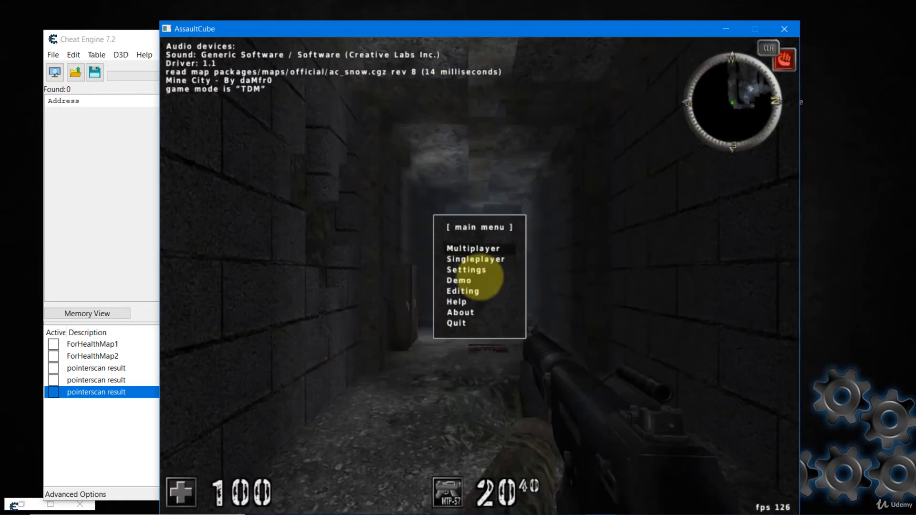
Start a singleplayer Bot Deathmatch on the ac_desert3 map in the relaunched game, and switch to Cheat Engine.
key("Return")
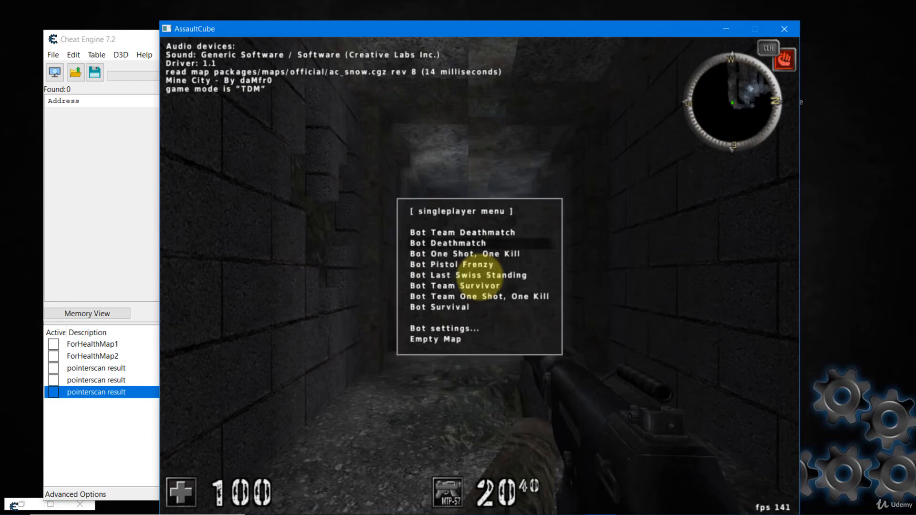
key("Return")
key("Return")
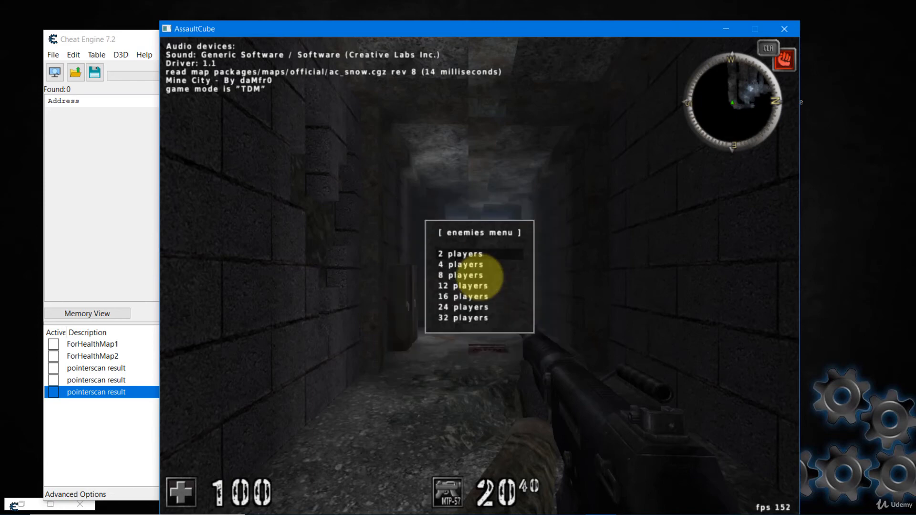
key("Return")
key("Down")
key("Down")
key("Down")
key("Down")
key("Down")
key("Down")
key("Down")
key("Down")
key("Down")
key("Down")
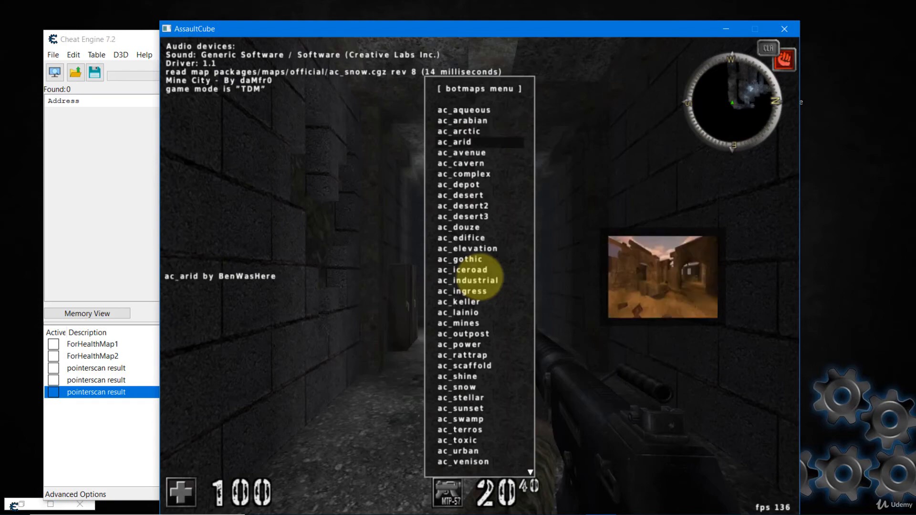
key("Return")
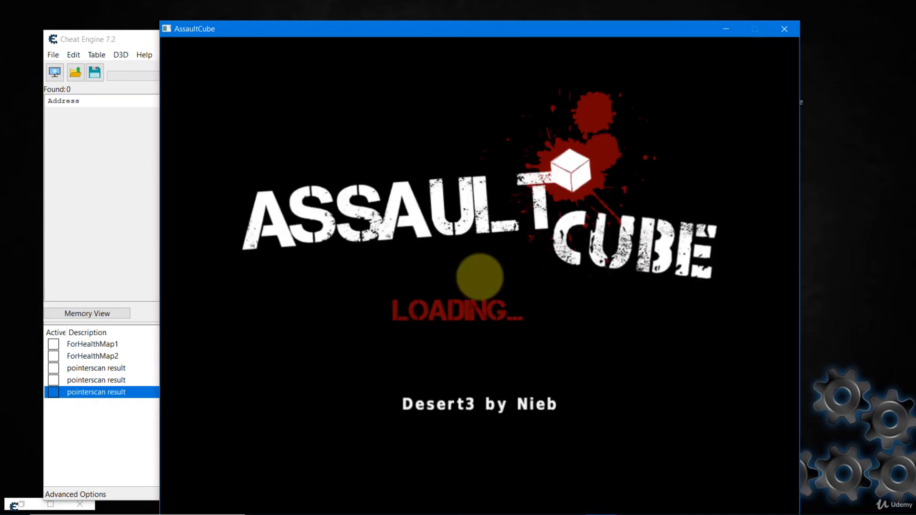
key("alt+Tab")
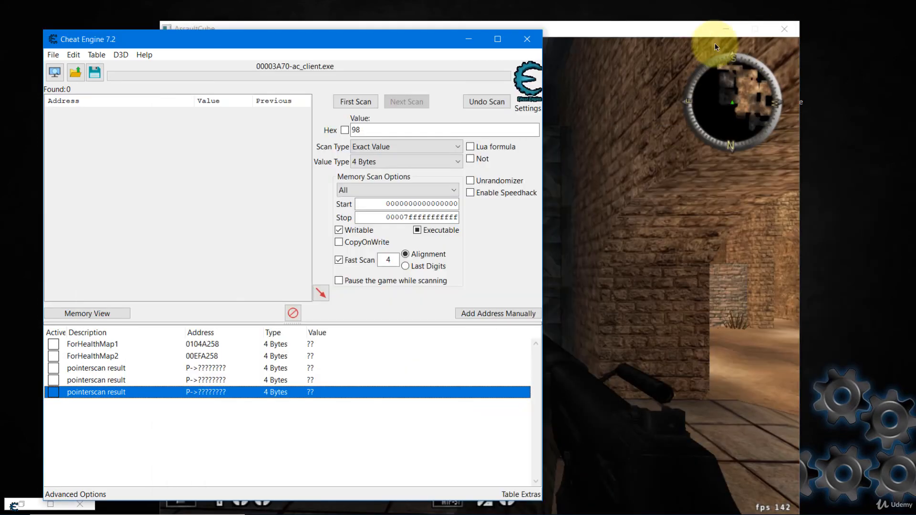
Attach Cheat Engine to the relaunched AssaultCube process, keeping the current address list.
left_click(55, 72)
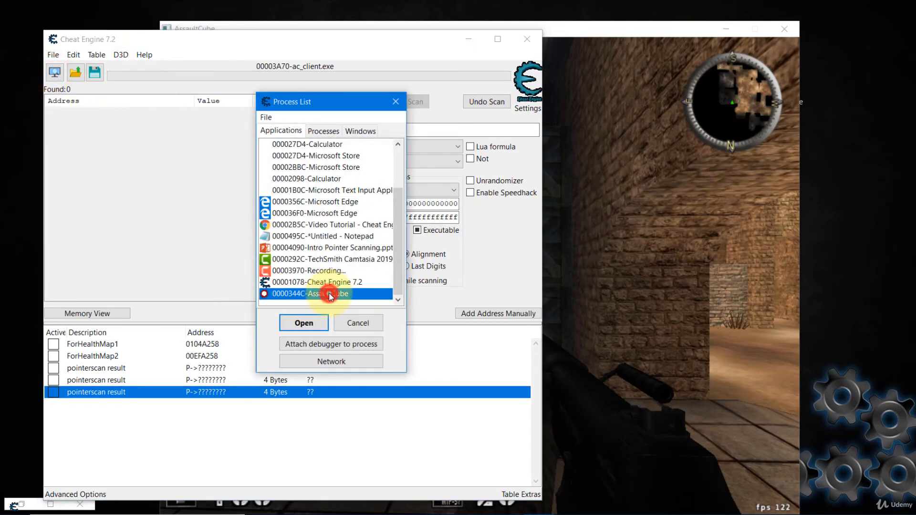
double_click(329, 296)
left_click(511, 268)
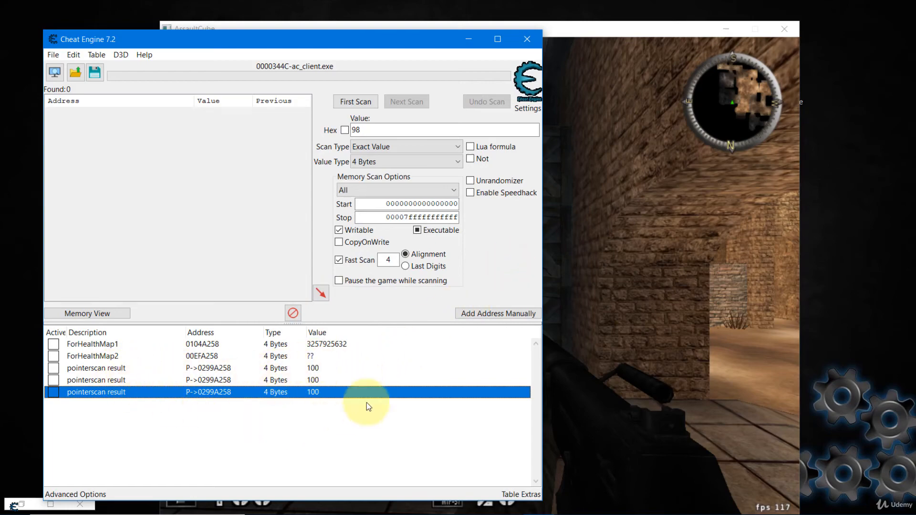
Walk around the map in AssaultCube, and return to Cheat Engine to compare the pointer values with the player's health.
left_click(579, 290)
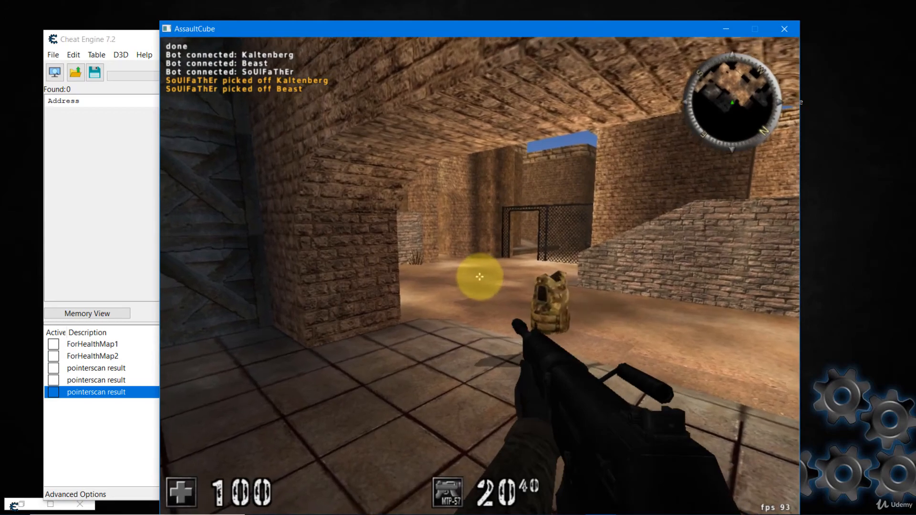
key("w")
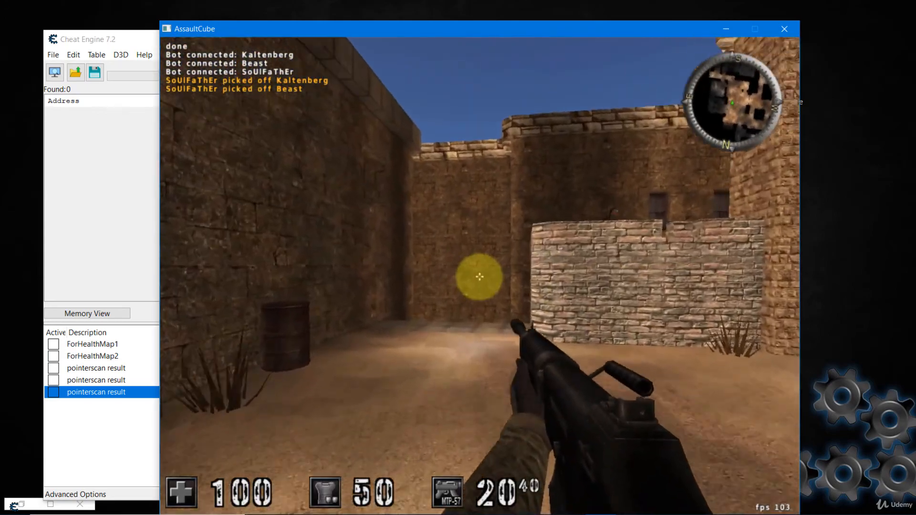
key("w")
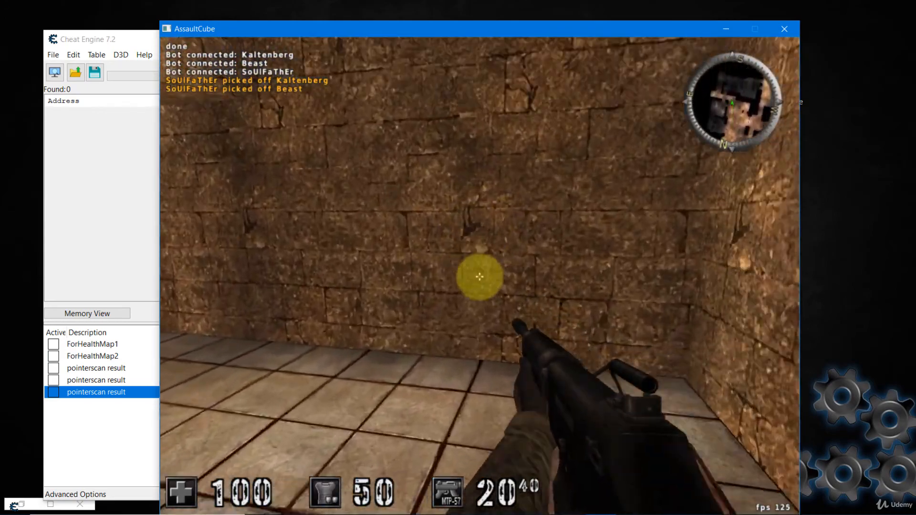
key("w")
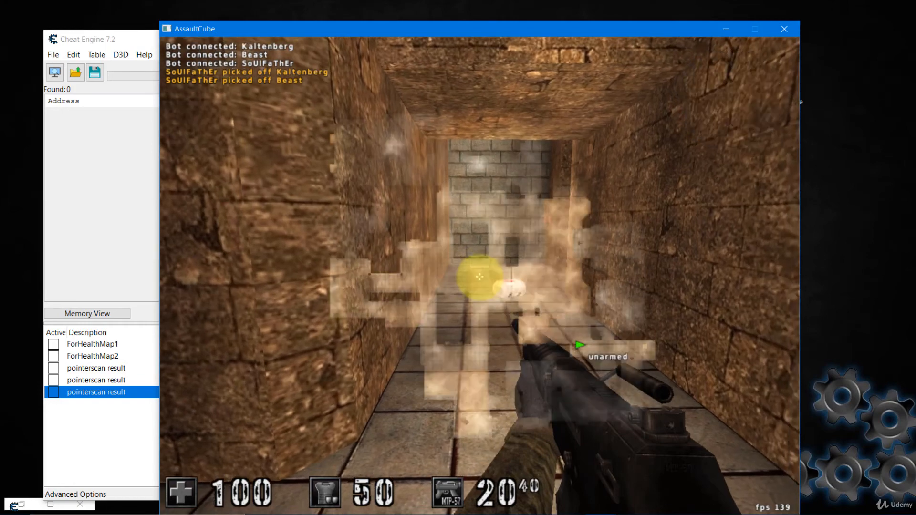
key("slash")
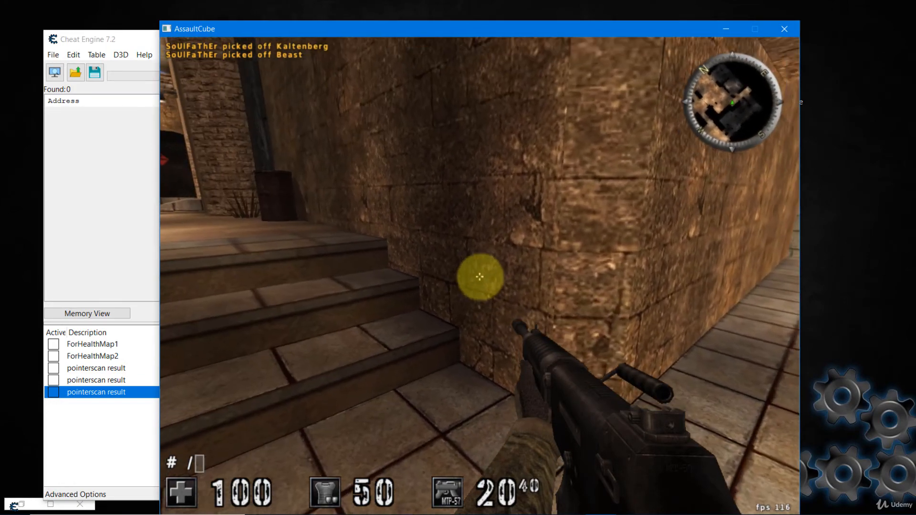
key("alt+Tab")
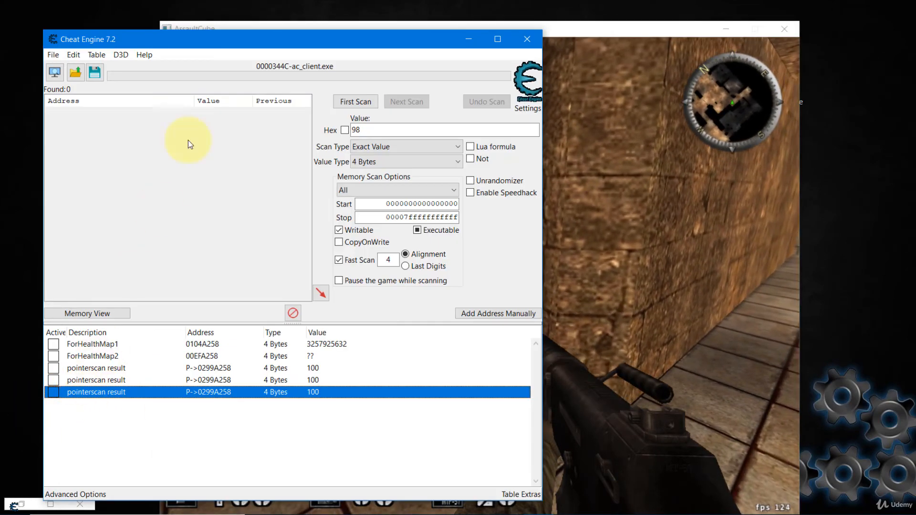
Rename the three pointerscan results, in order, to healthPtr1, healthPtr2 and heathPtr3.
left_click_drag(236, 48, 342, 36)
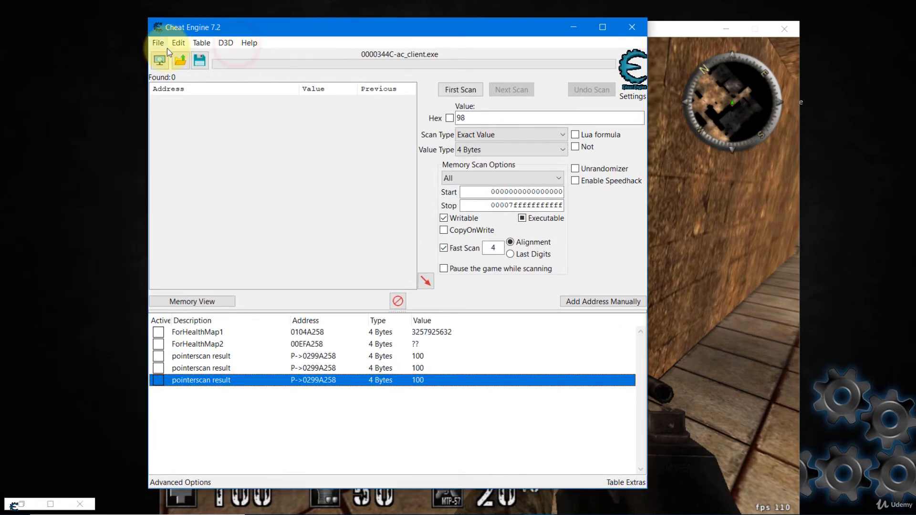
left_click(189, 358)
double_click(189, 359)
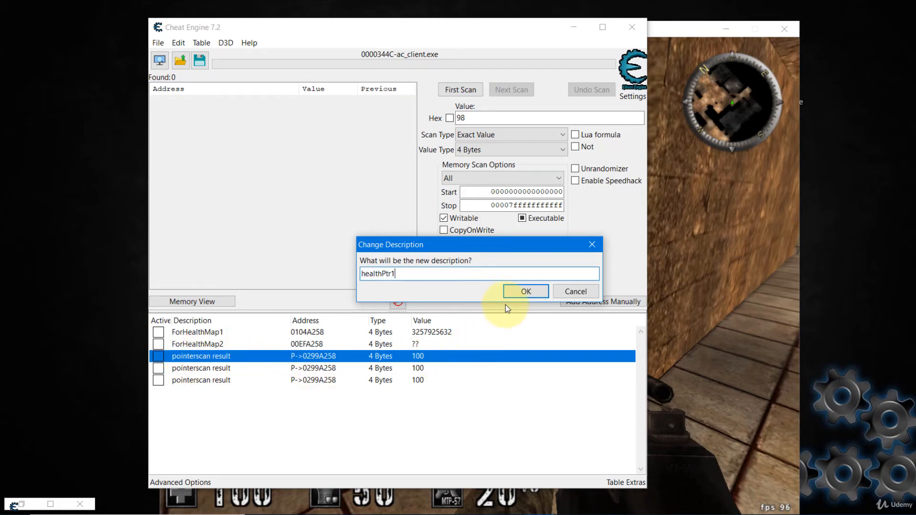
left_click(511, 292)
double_click(199, 367)
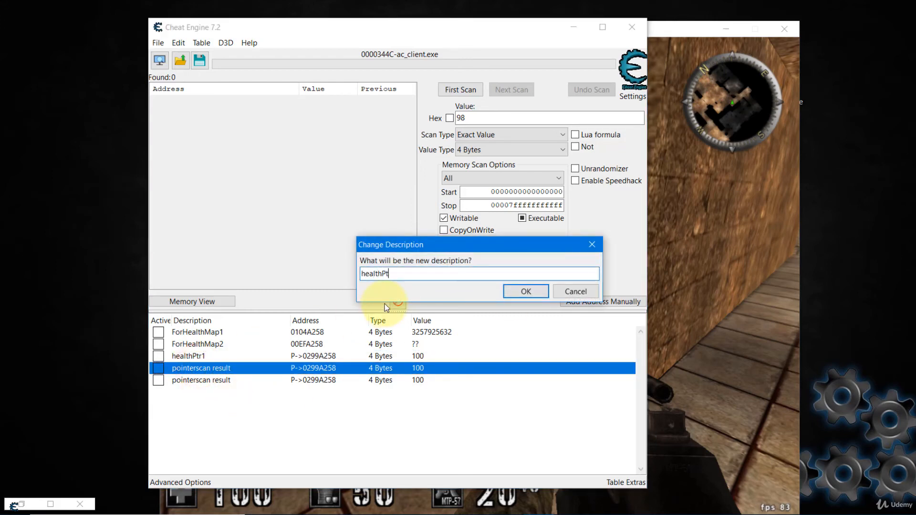
left_click(523, 292)
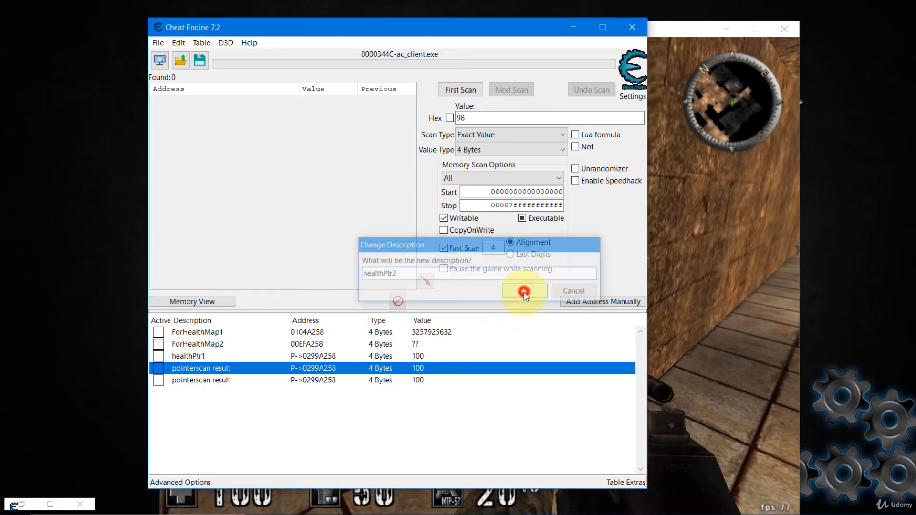
double_click(230, 380)
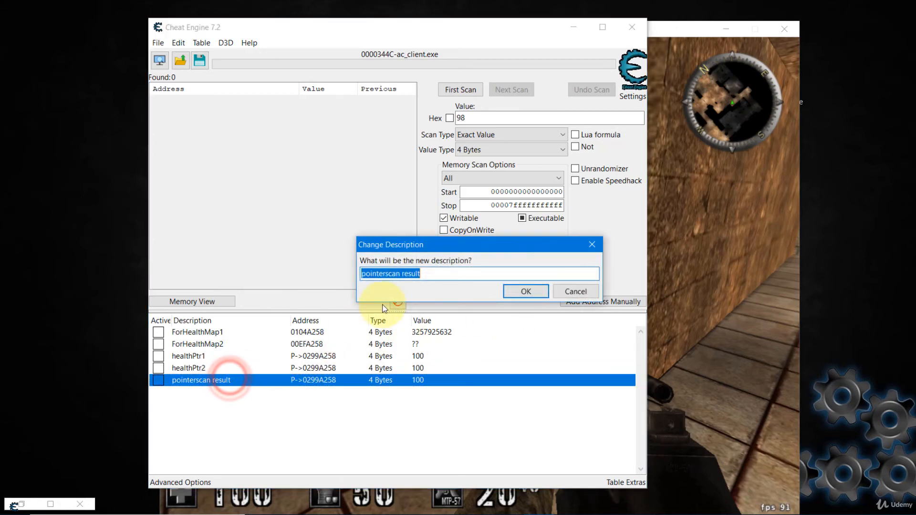
type("heathPtr3")
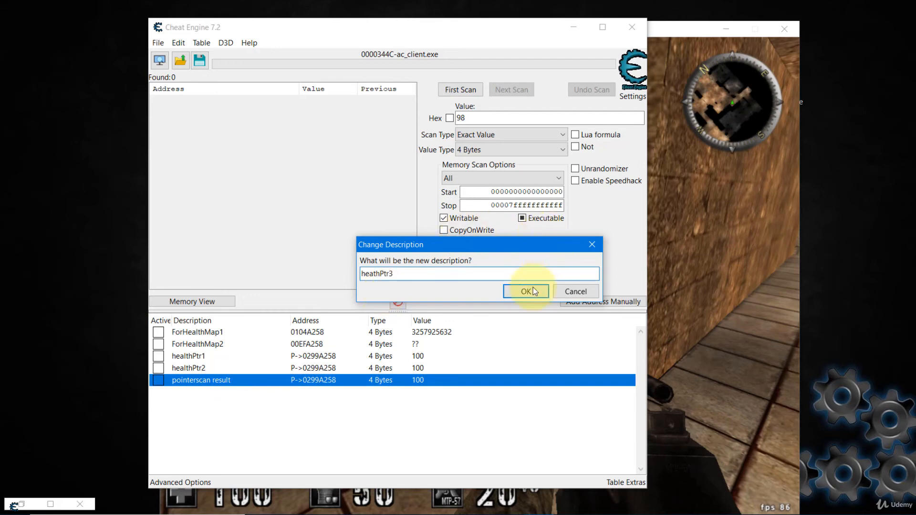
left_click(534, 290)
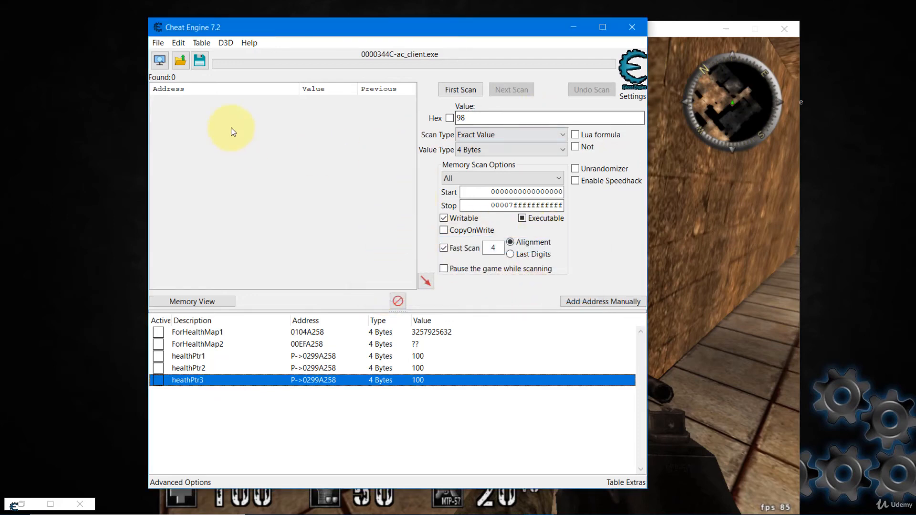
Save the cheat table as assault cube-2.CT in the GameHacking folder on the desktop.
left_click(631, 26)
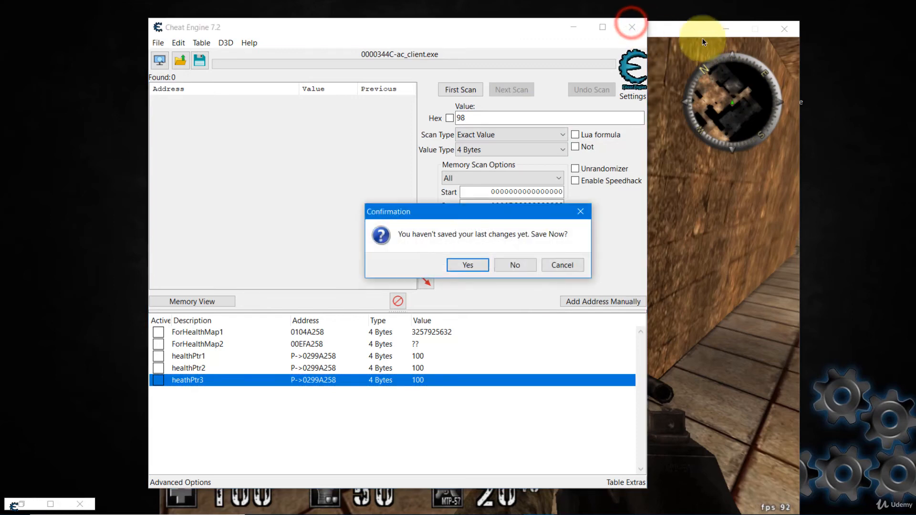
left_click(564, 266)
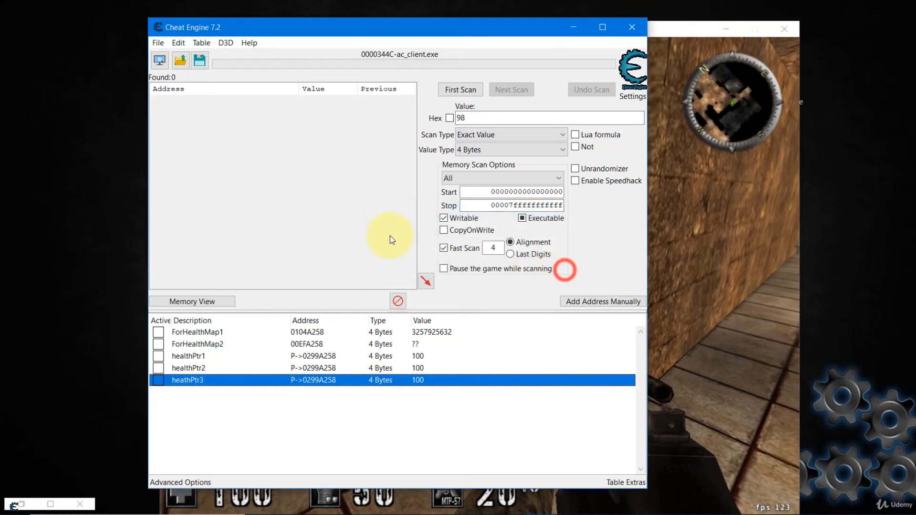
left_click(161, 42)
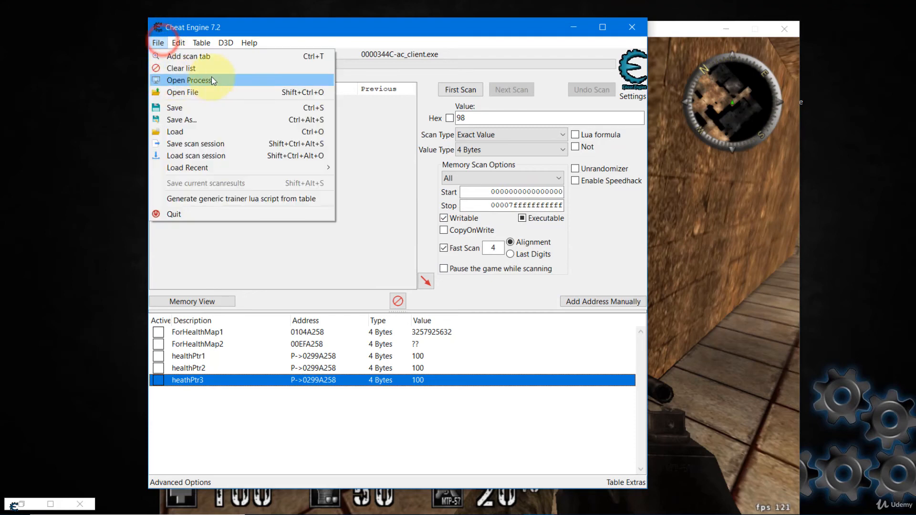
left_click(198, 115)
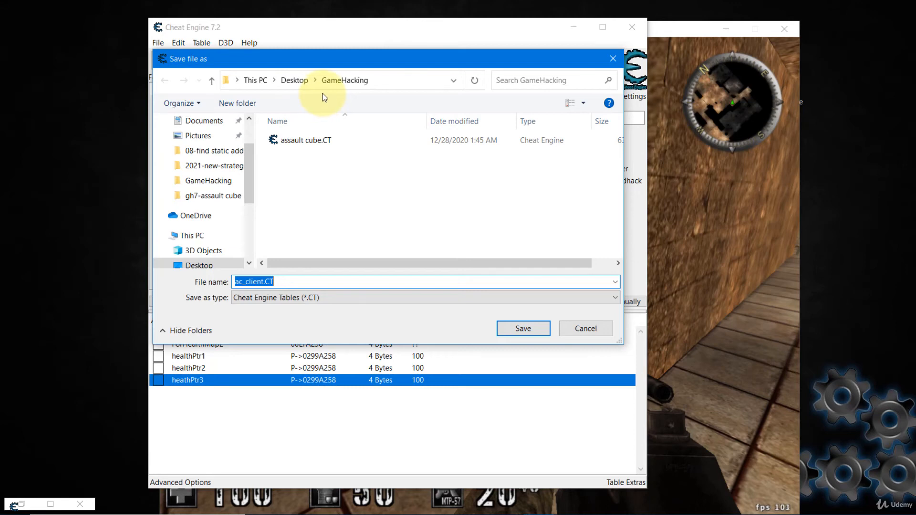
left_click(310, 140)
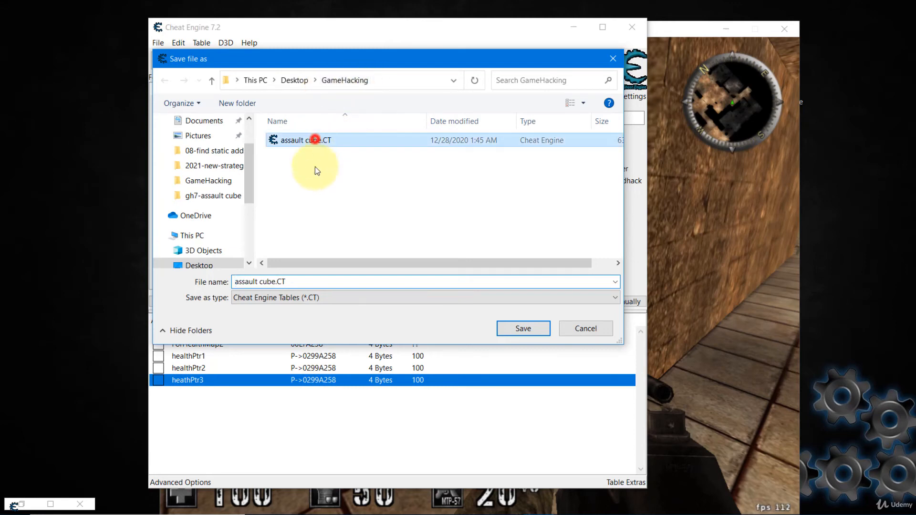
left_click(276, 283)
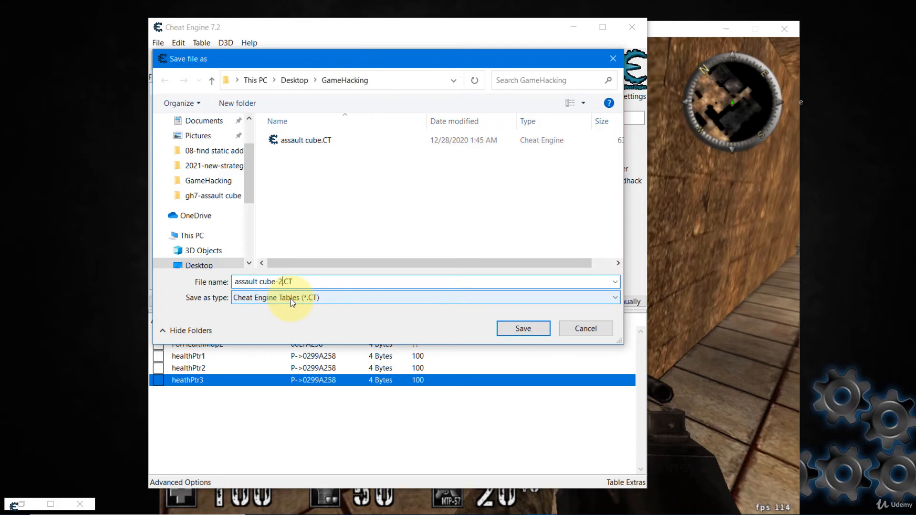
type("-2")
left_click(511, 331)
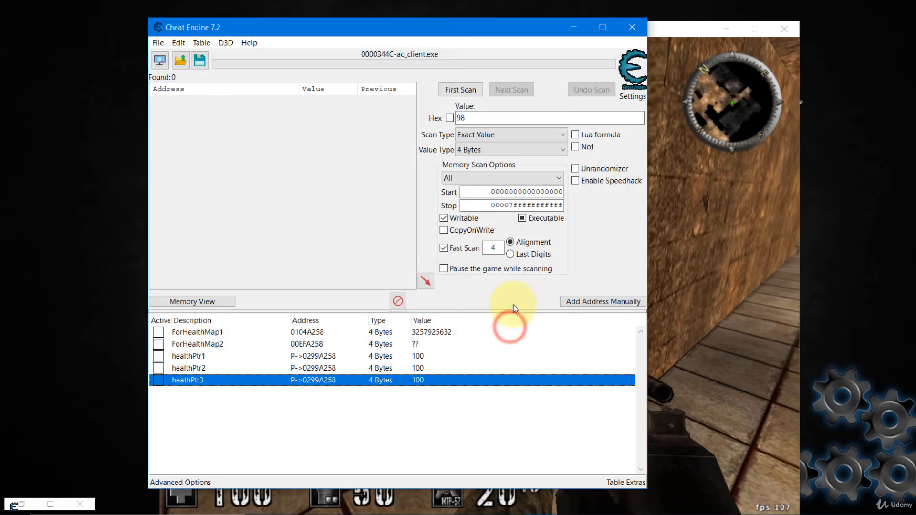
Close Cheat Engine and AssaultCube, clearing the PowerPoint window out of the way.
left_click(638, 25)
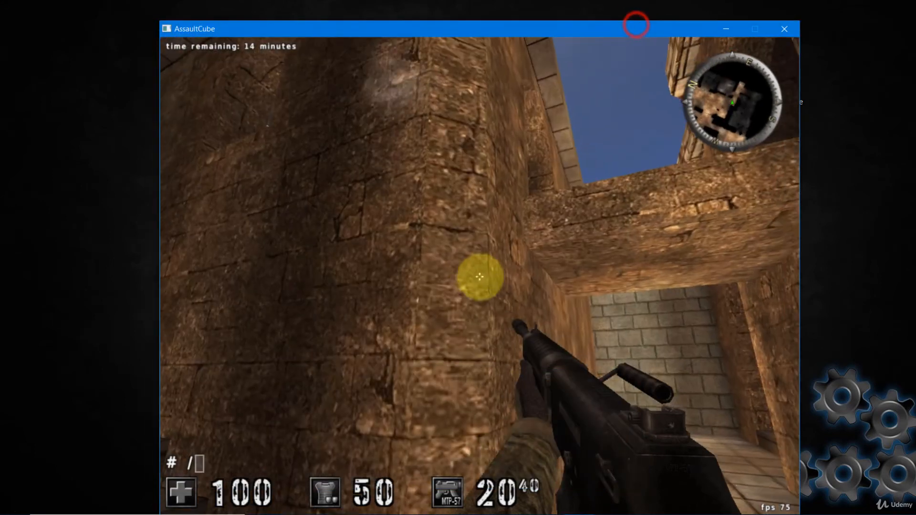
key("alt+Tab")
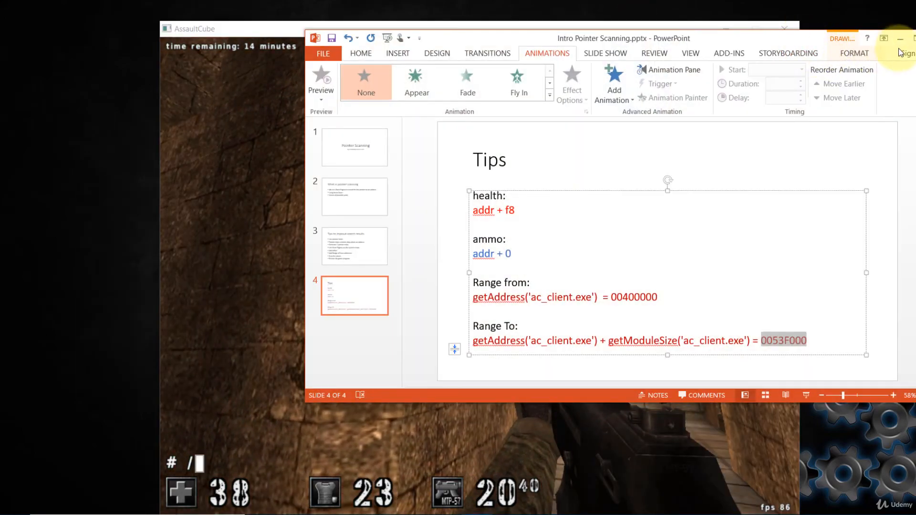
left_click_drag(742, 39, 915, 120)
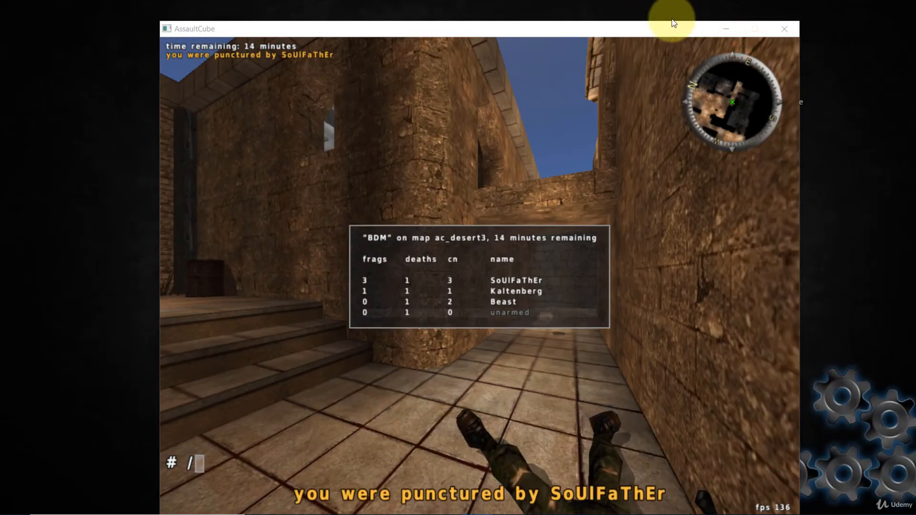
left_click(791, 29)
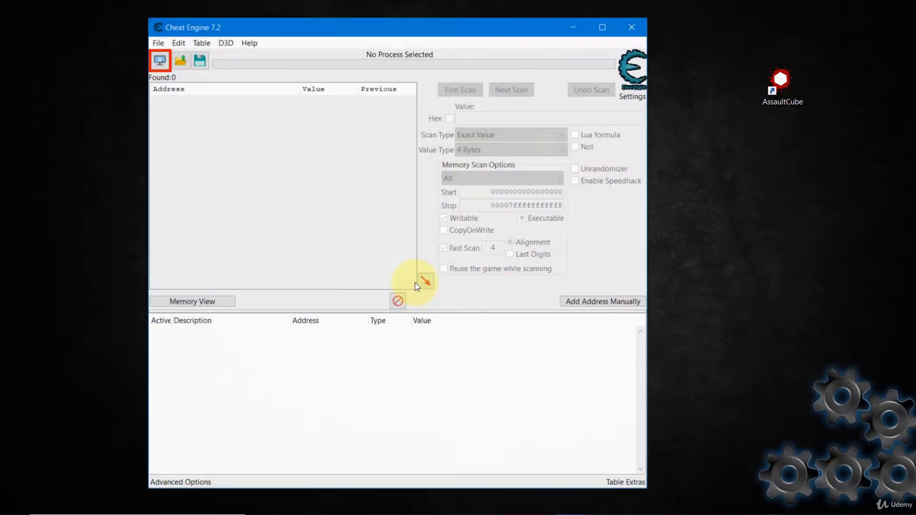
Move the reopened Cheat Engine window away from the desktop shortcuts and load the saved table assault cube-2.CT.
left_click_drag(212, 30, 79, 26)
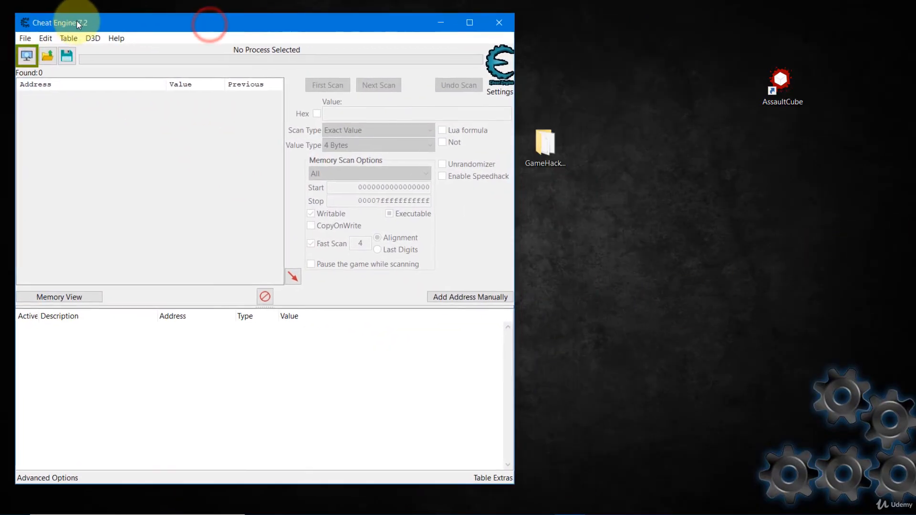
left_click(26, 40)
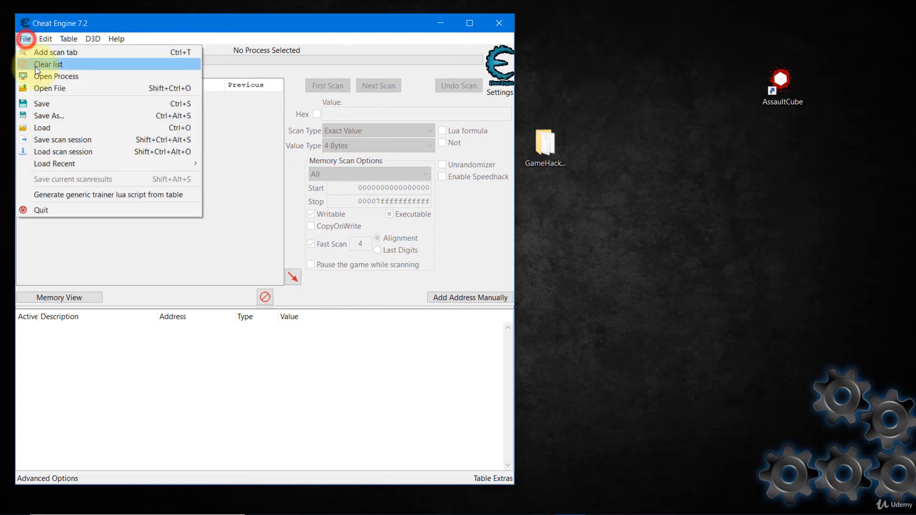
left_click(50, 132)
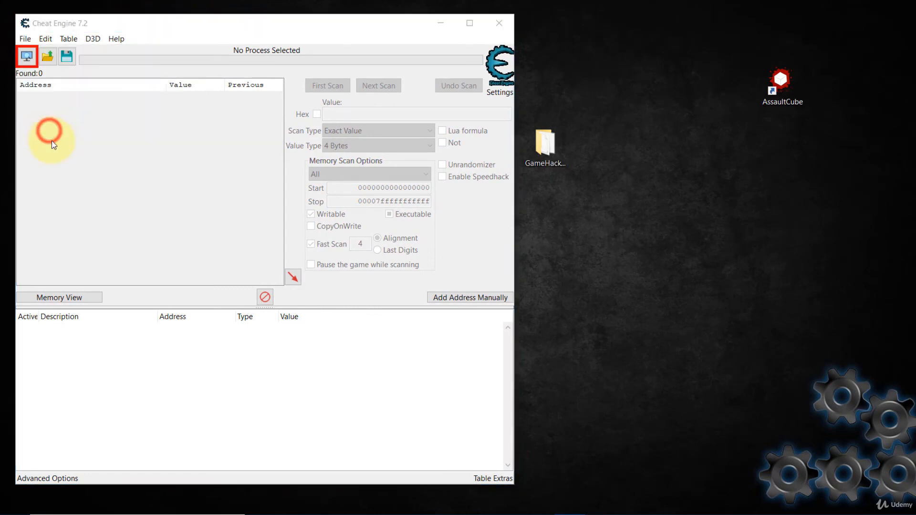
left_click(248, 150)
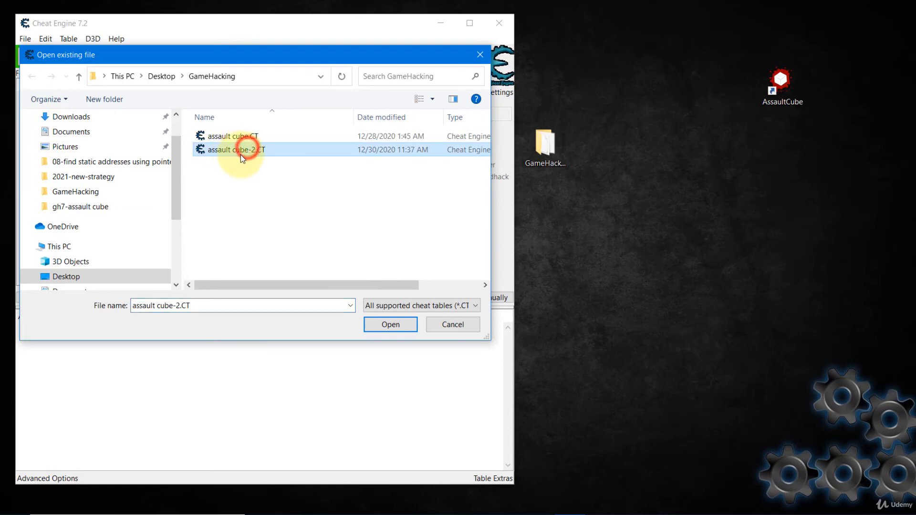
left_click(377, 324)
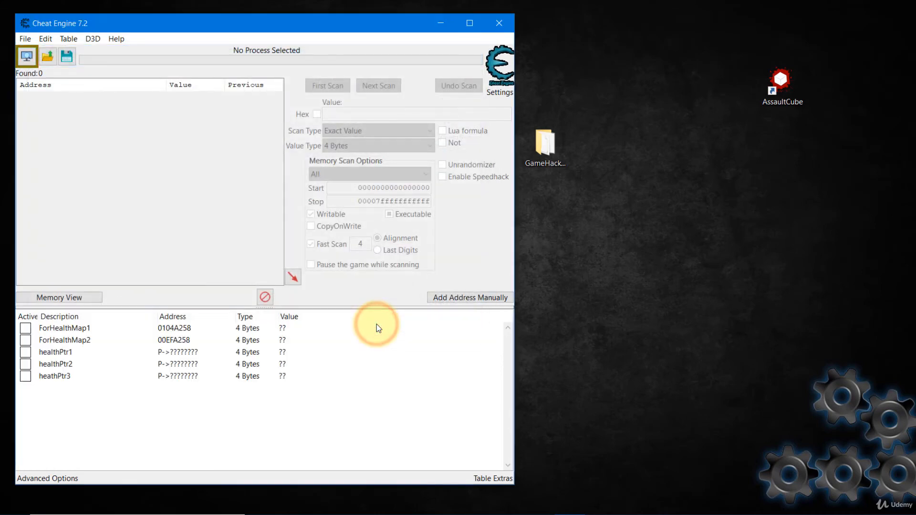
Launch AssaultCube from the desktop and set up a singleplayer bot match with 4 players.
left_click(702, 146)
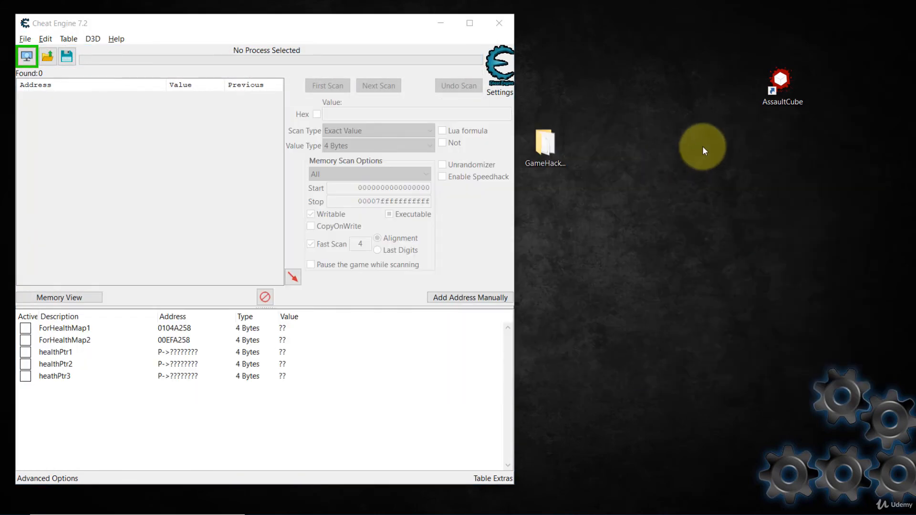
double_click(783, 85)
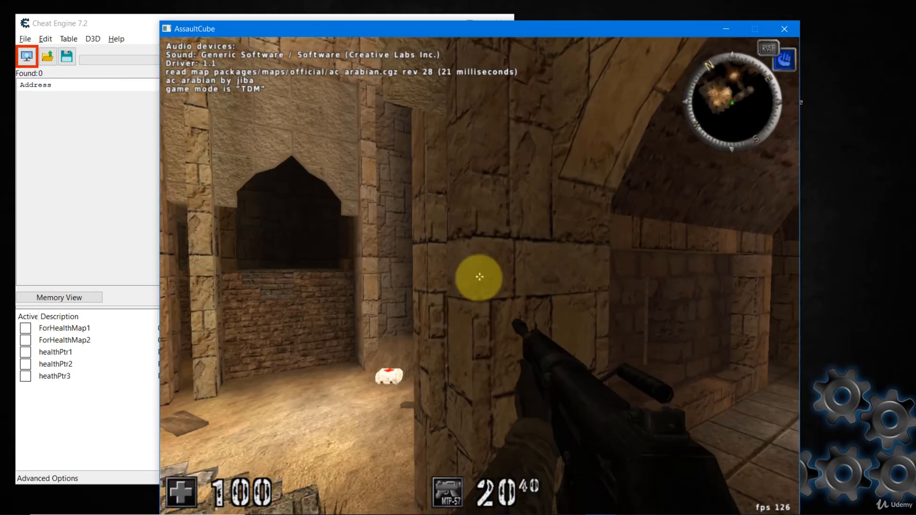
key("Escape")
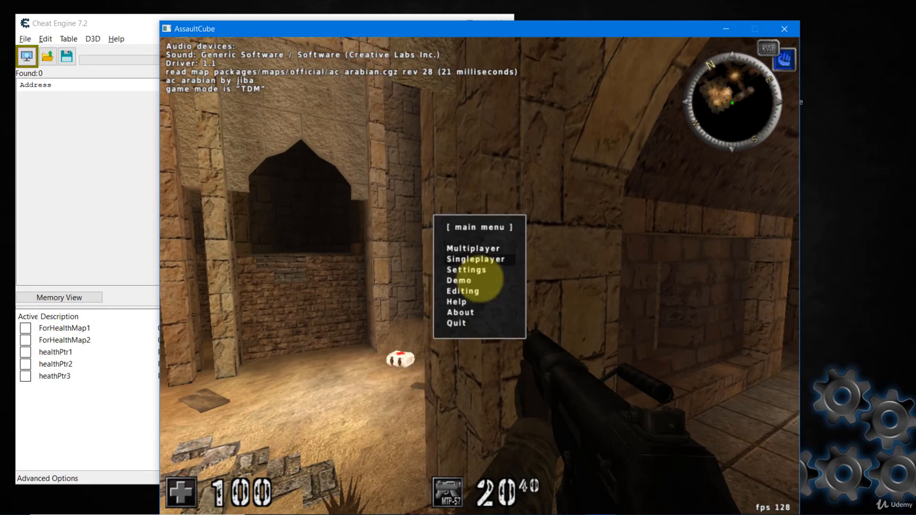
left_click(475, 280)
left_click(474, 277)
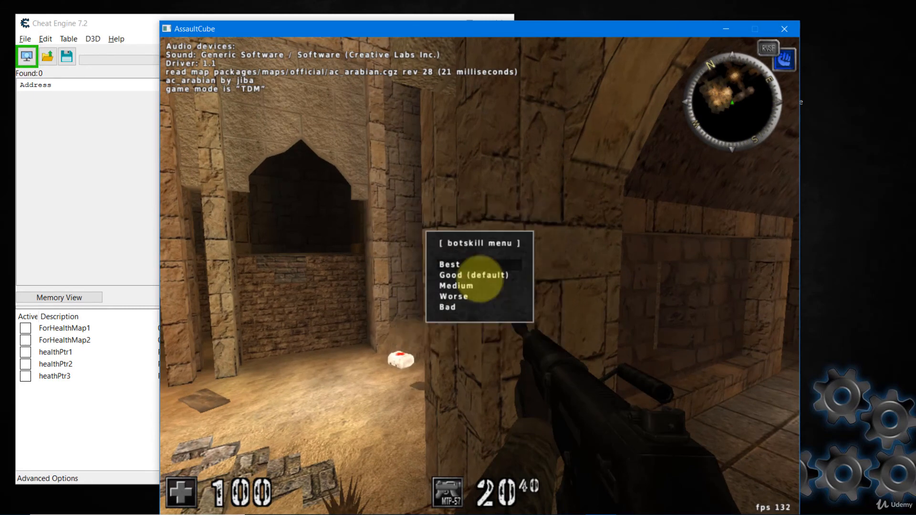
left_click(473, 282)
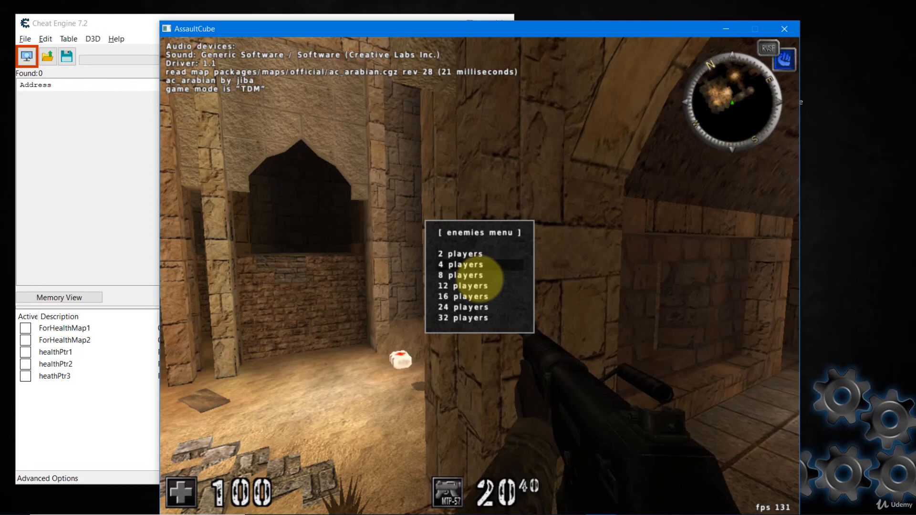
left_click(474, 281)
Choose the ac_desert map for the bot match and start it.
key("Down")
key("Down")
key("Down")
key("Down")
key("Down")
key("Down")
key("Down")
key("Down")
key("Down")
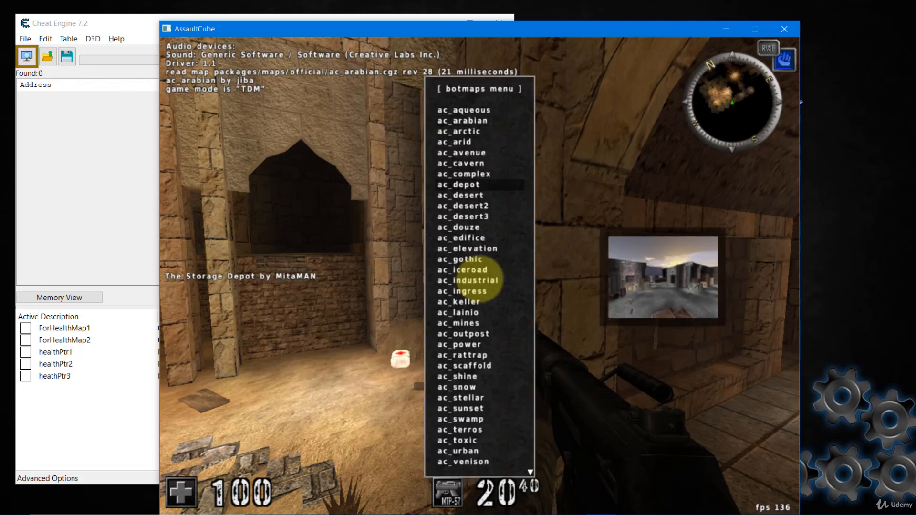
key("Down")
key("Return")
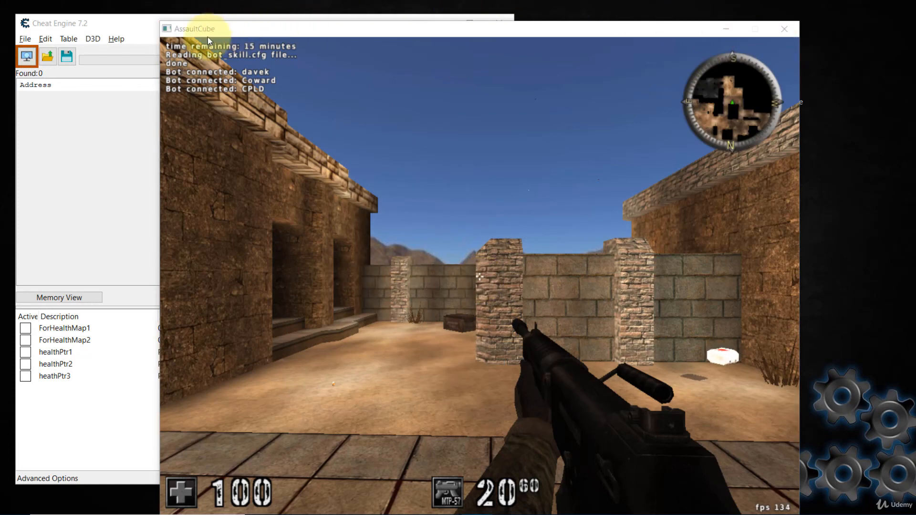
Attach Cheat Engine to the ac_client.exe process, keeping the current address list, and freeze the healthPtr1 entry.
left_click(75, 165)
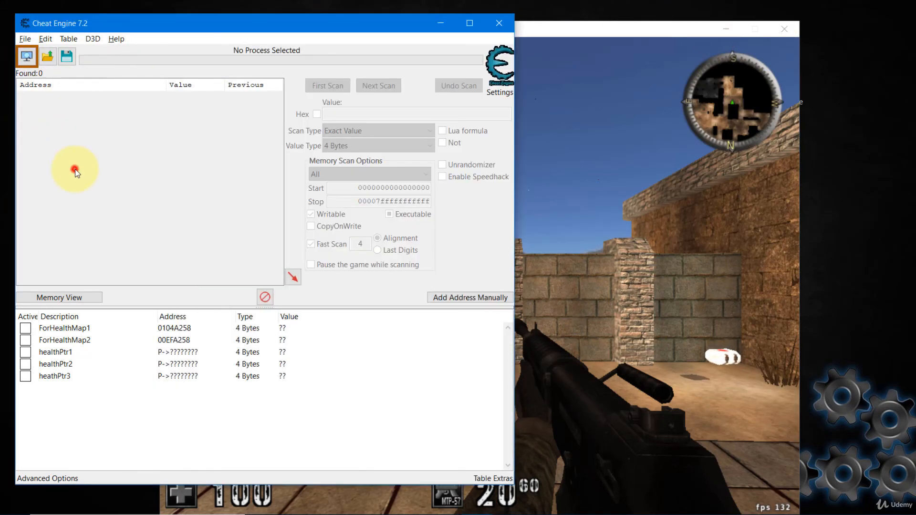
left_click(27, 57)
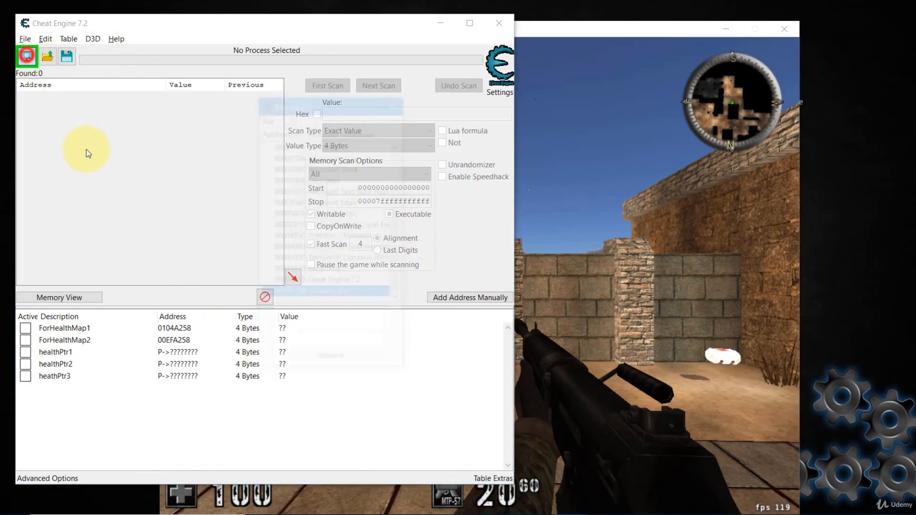
double_click(311, 293)
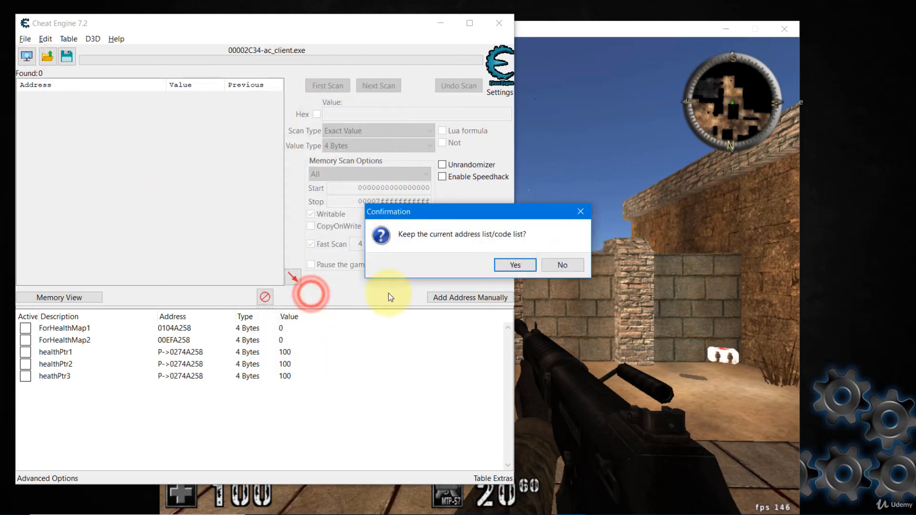
left_click(525, 266)
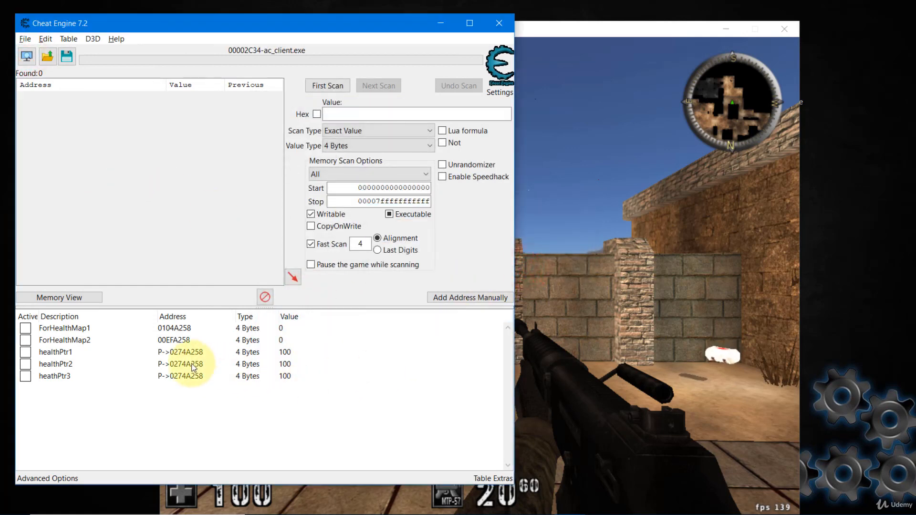
left_click(27, 354)
Return to AssaultCube and move through the map's courtyard and corridors to find an enemy bot.
left_click(636, 176)
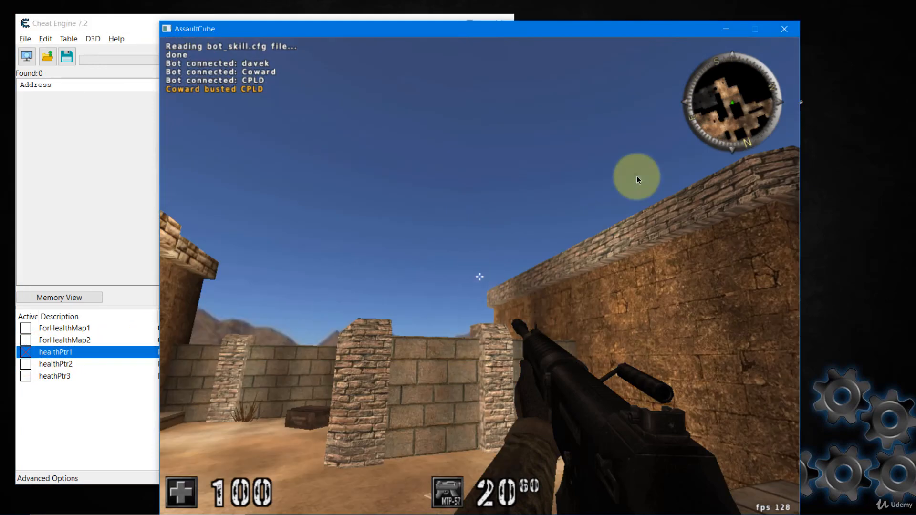
key("e")
key("e")
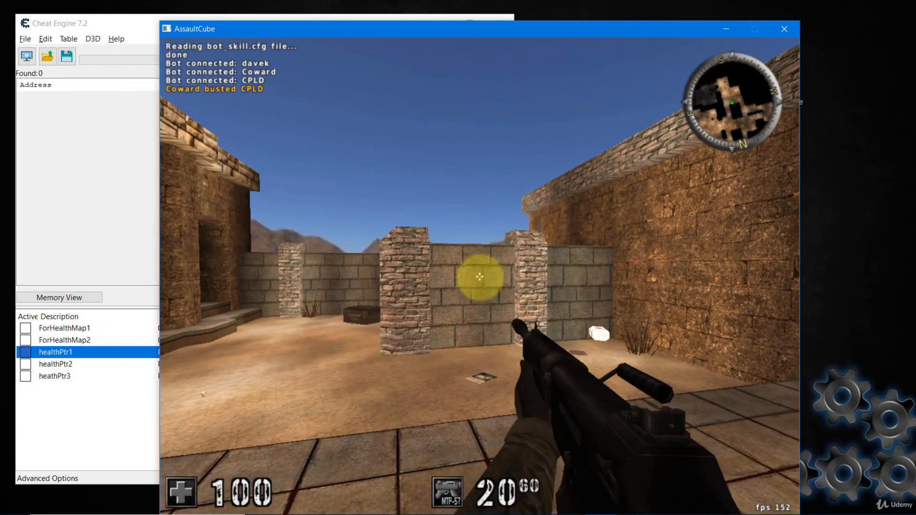
key("w")
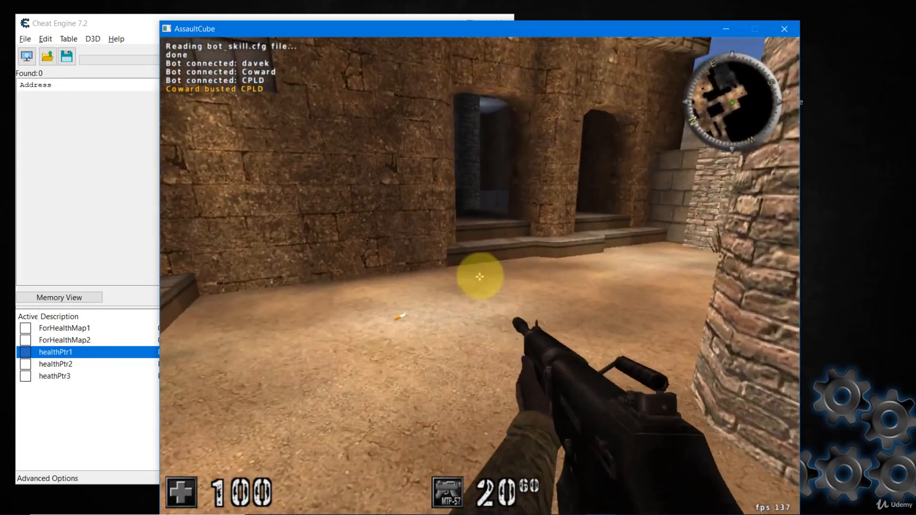
key("w")
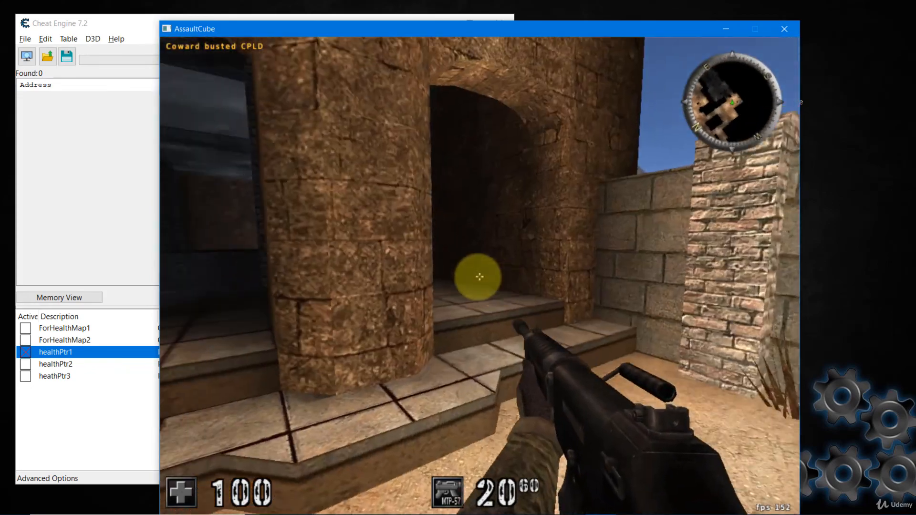
key("w")
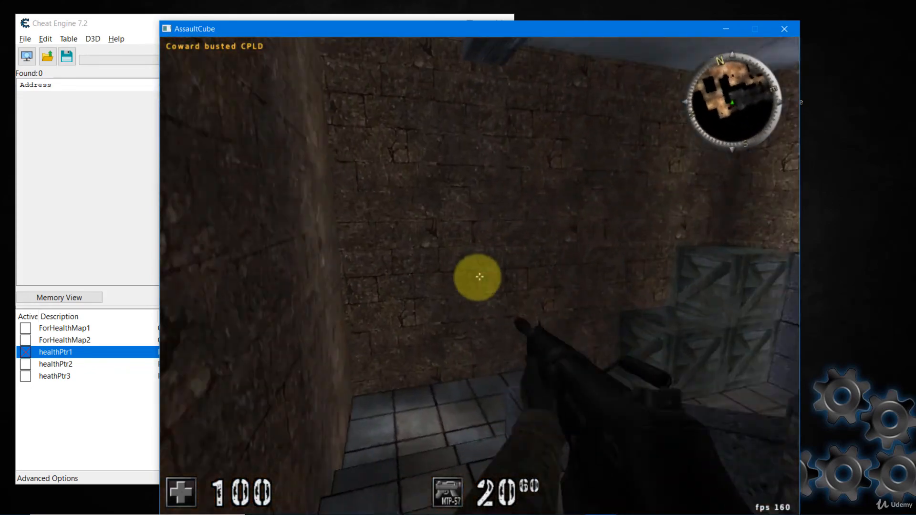
key("w")
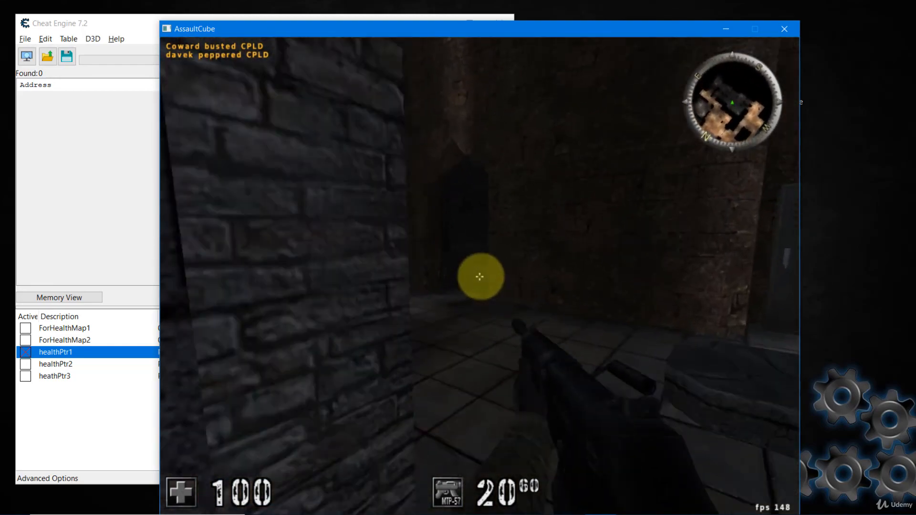
key("w")
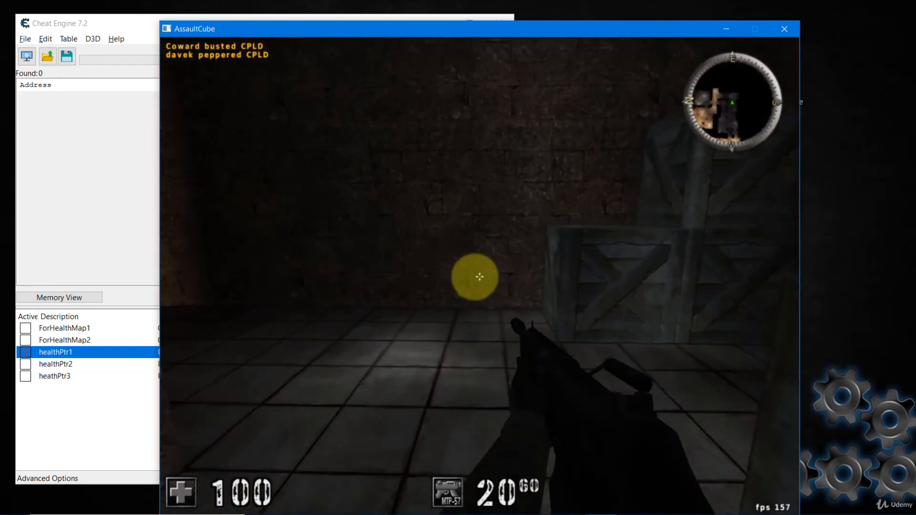
key("w")
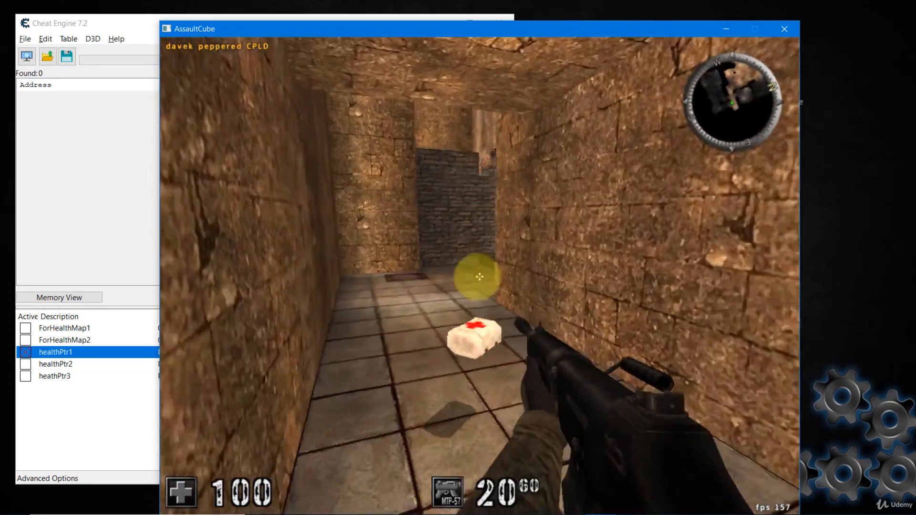
key("w")
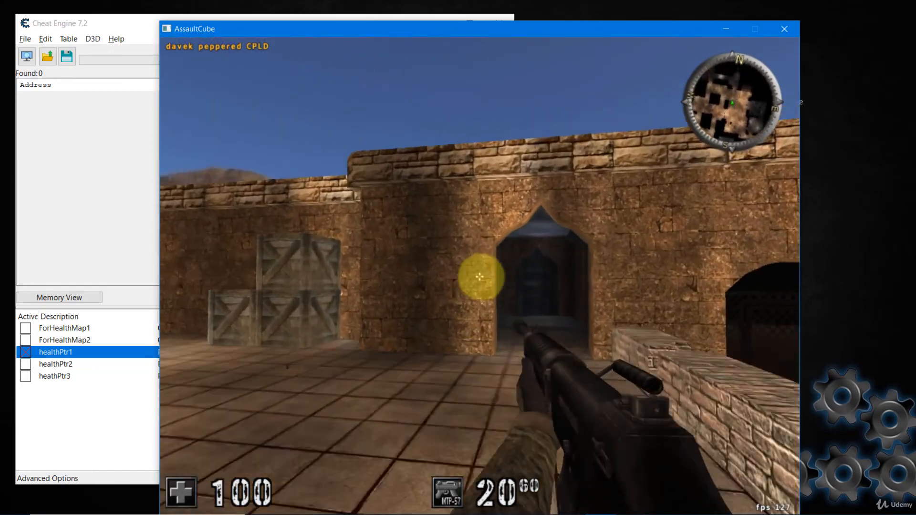
key("w")
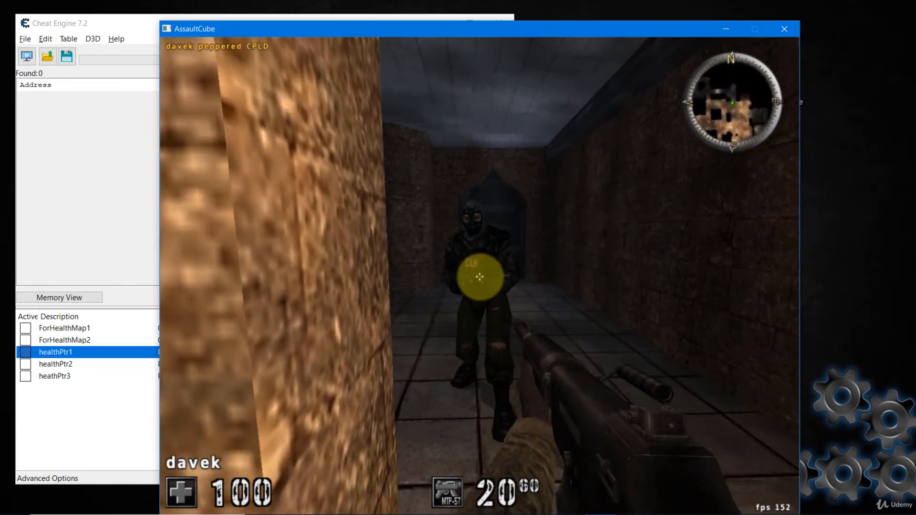
Fight the enemy bots in the open courtyard and take enemy fire to test the frozen health.
key("s")
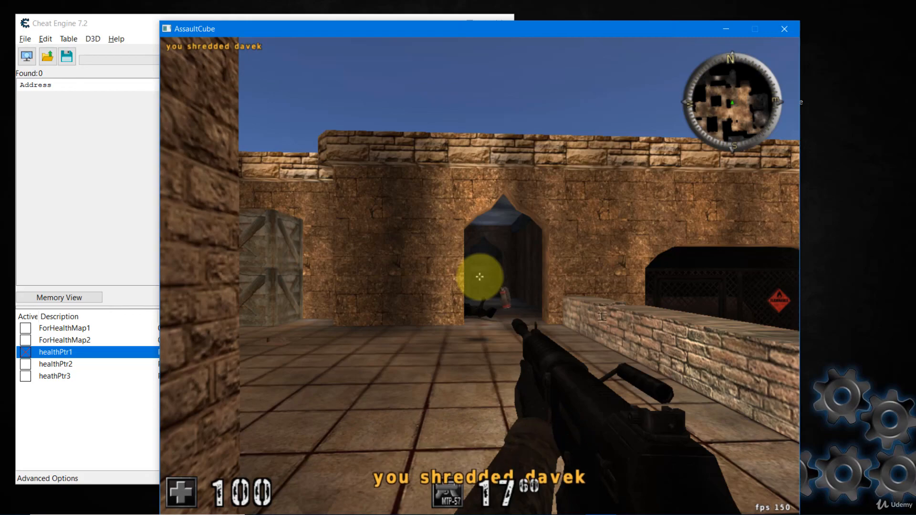
key("a")
key("alt")
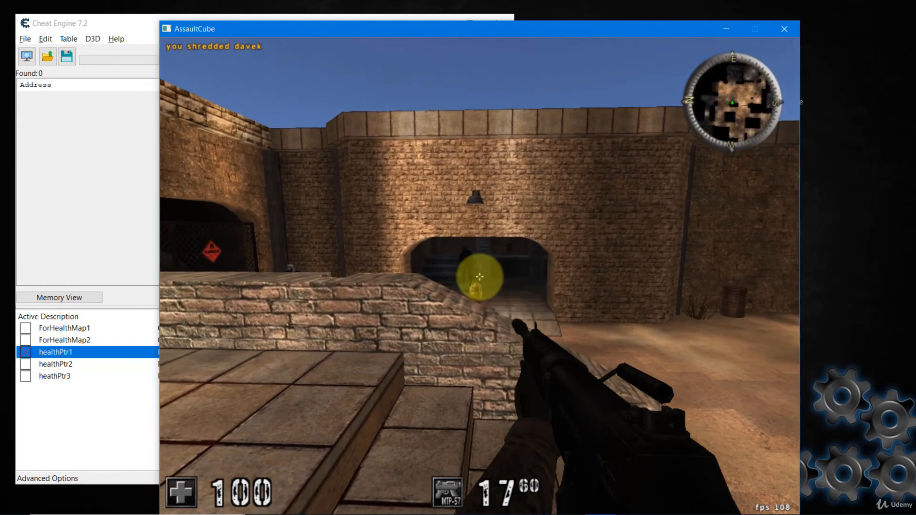
left_click(480, 277)
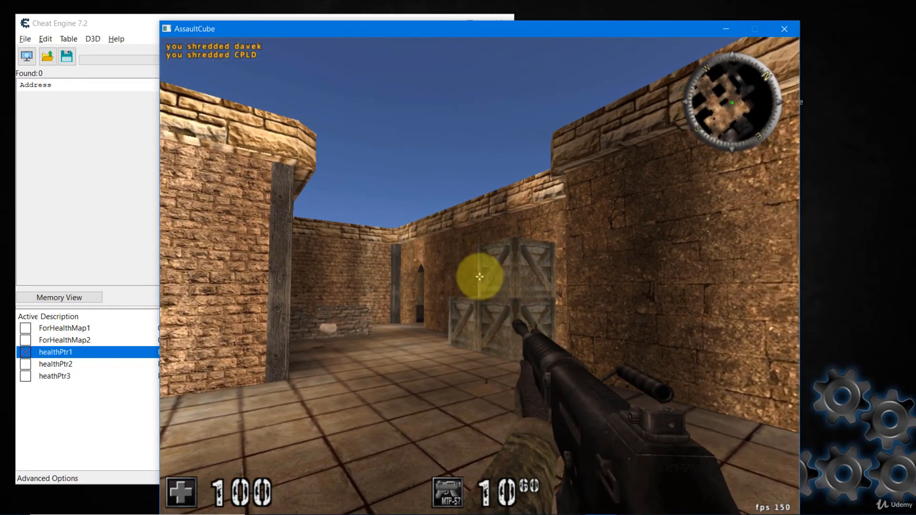
key("w")
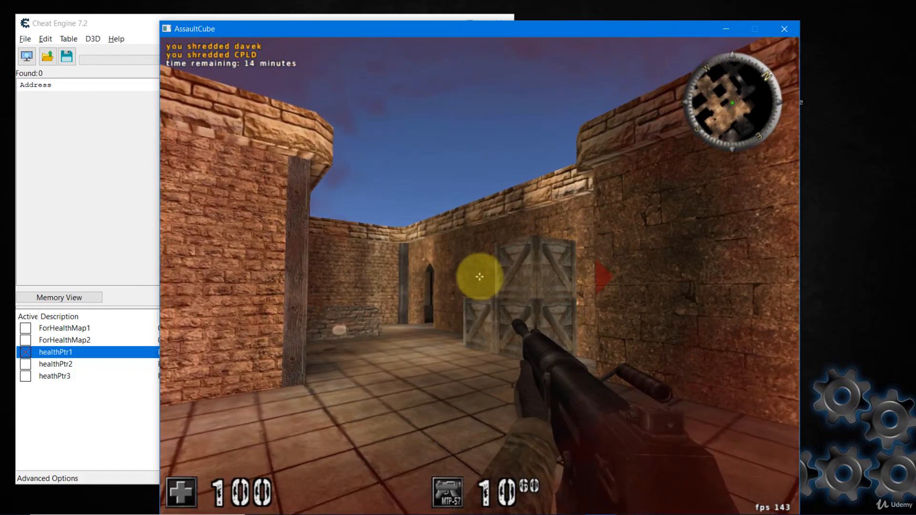